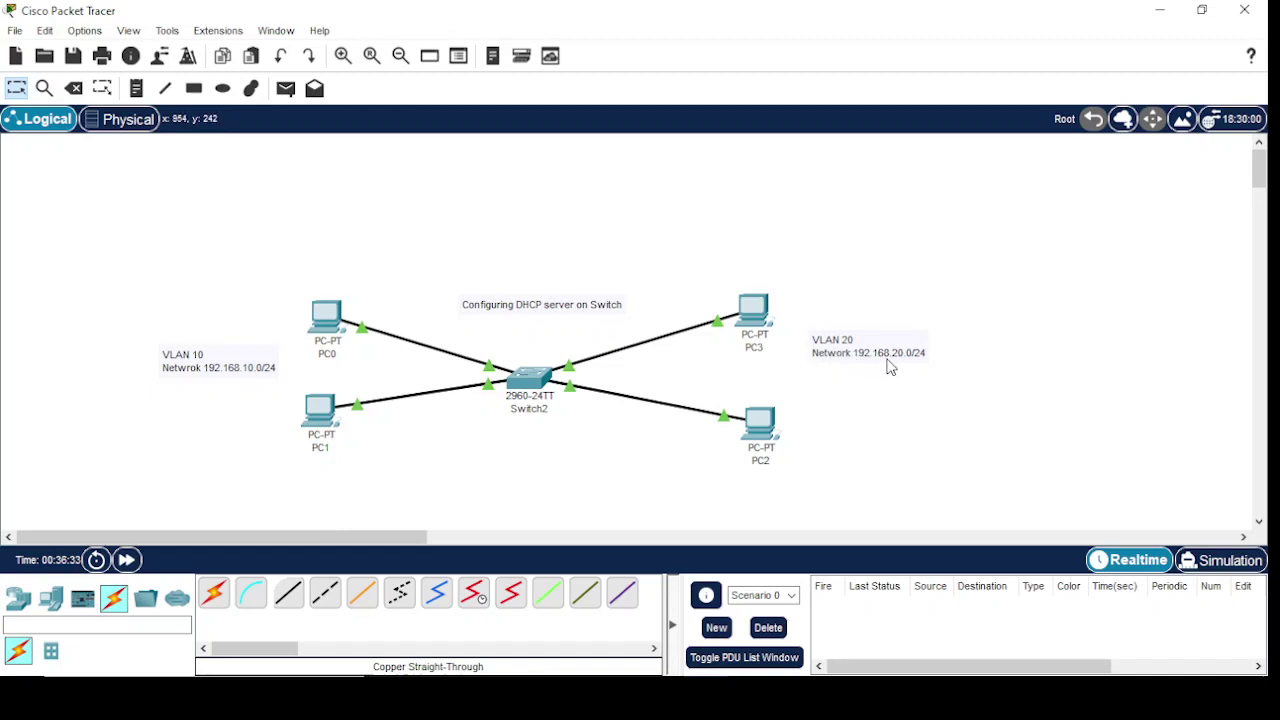
In Switch2's CLI, enter global configuration mode and set the hostname to SW-1
click(520, 387)
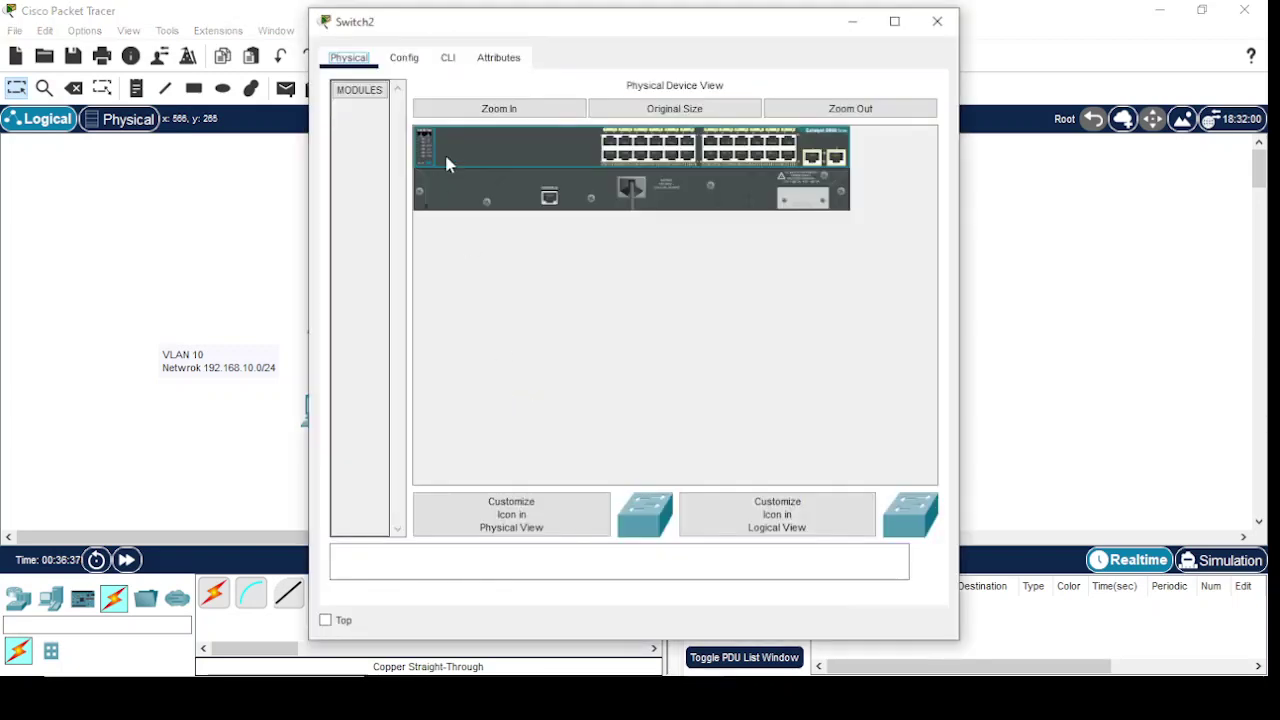
click(449, 58)
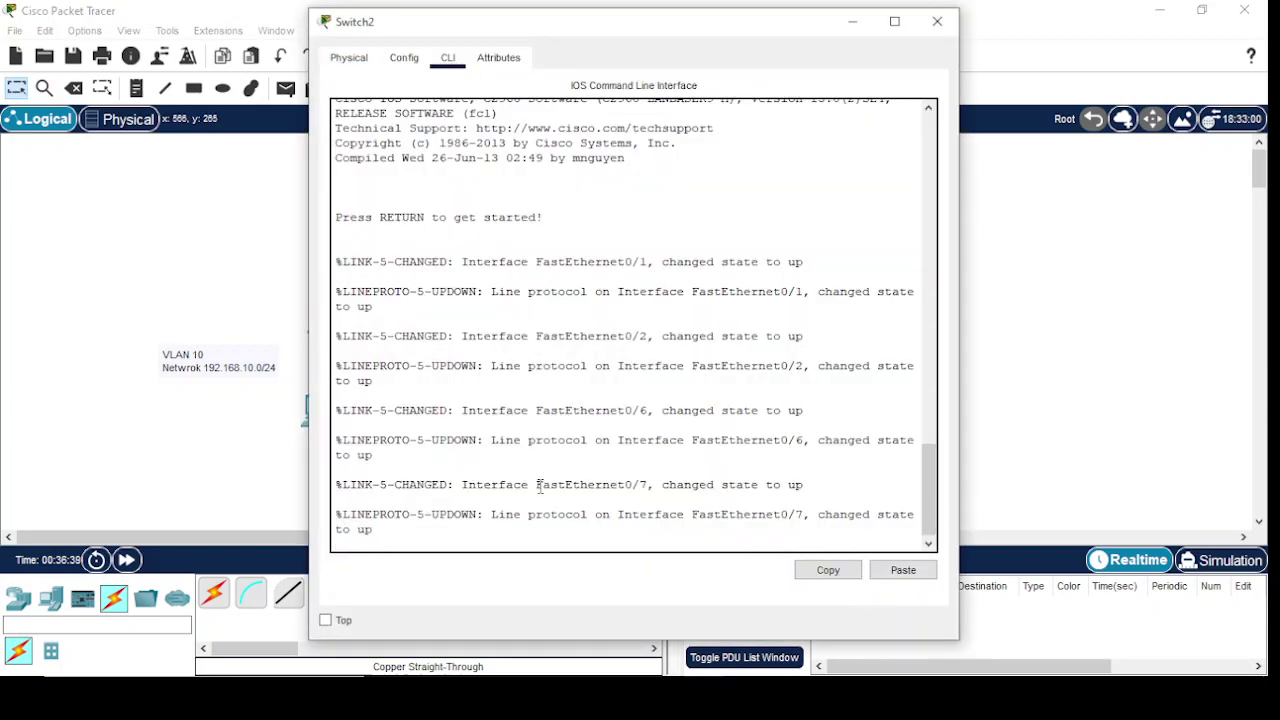
key(Return)
key(Return)
key(Return)
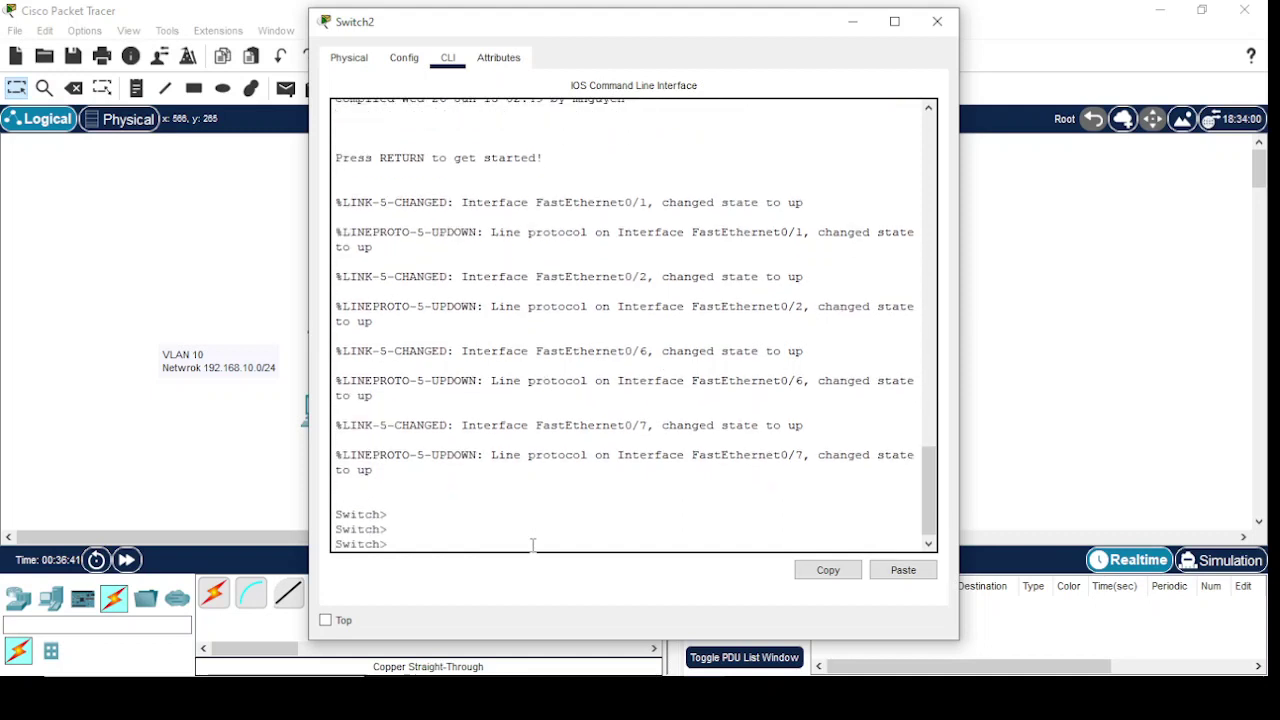
key(Return)
key(Return)
key(Return)
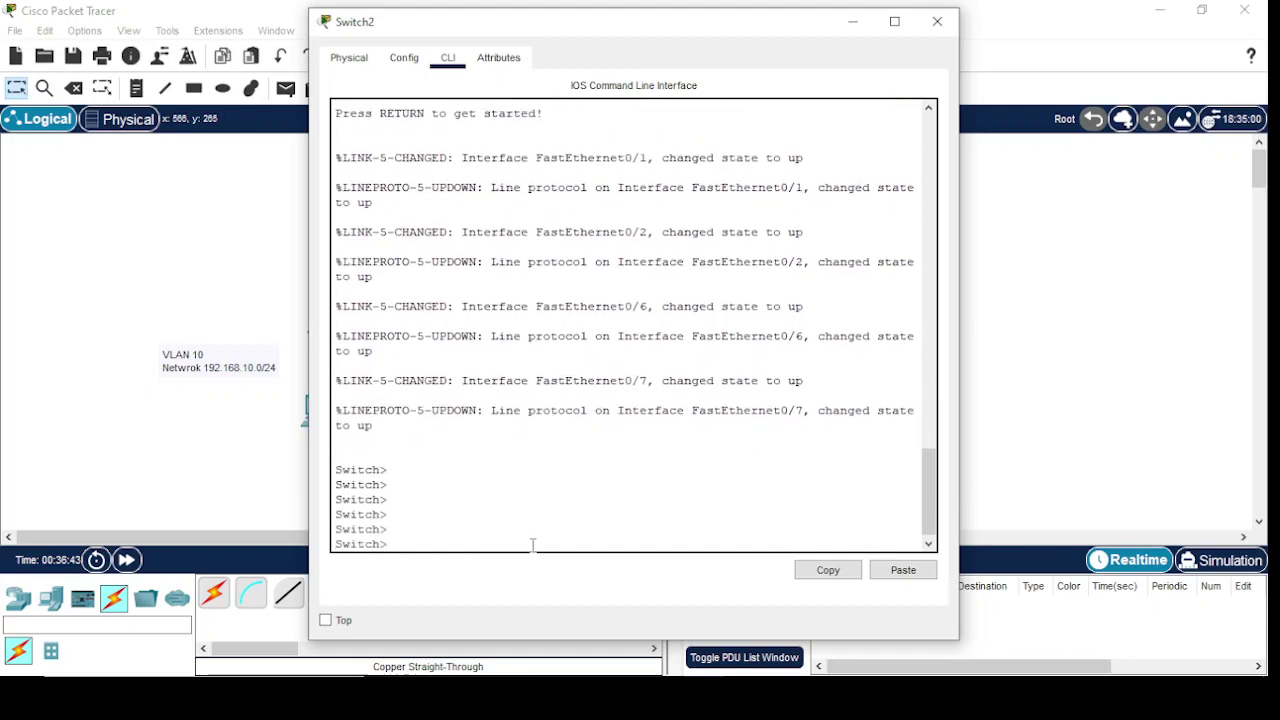
text(en)
key(Return)
key(Return)
key(Return)
key(Return)
text(co)
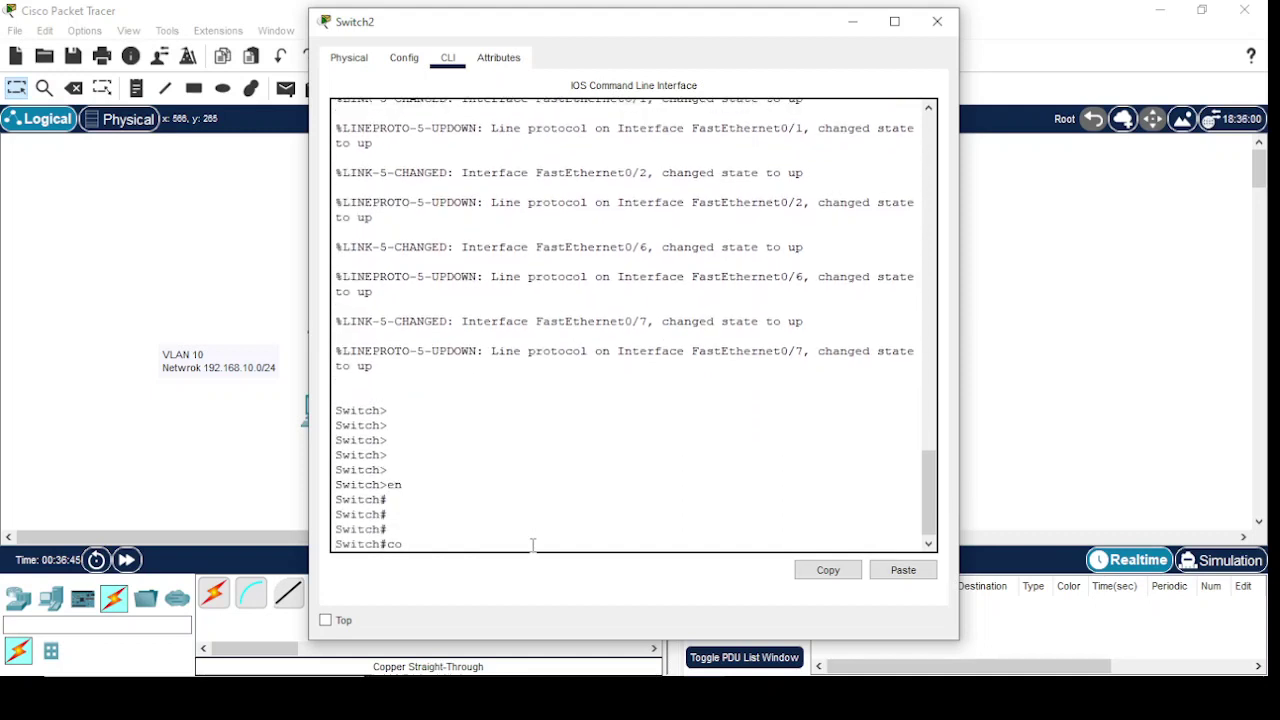
text(nfig t)
key(Return)
key(Return)
key(Return)
key(Return)
text(ho)
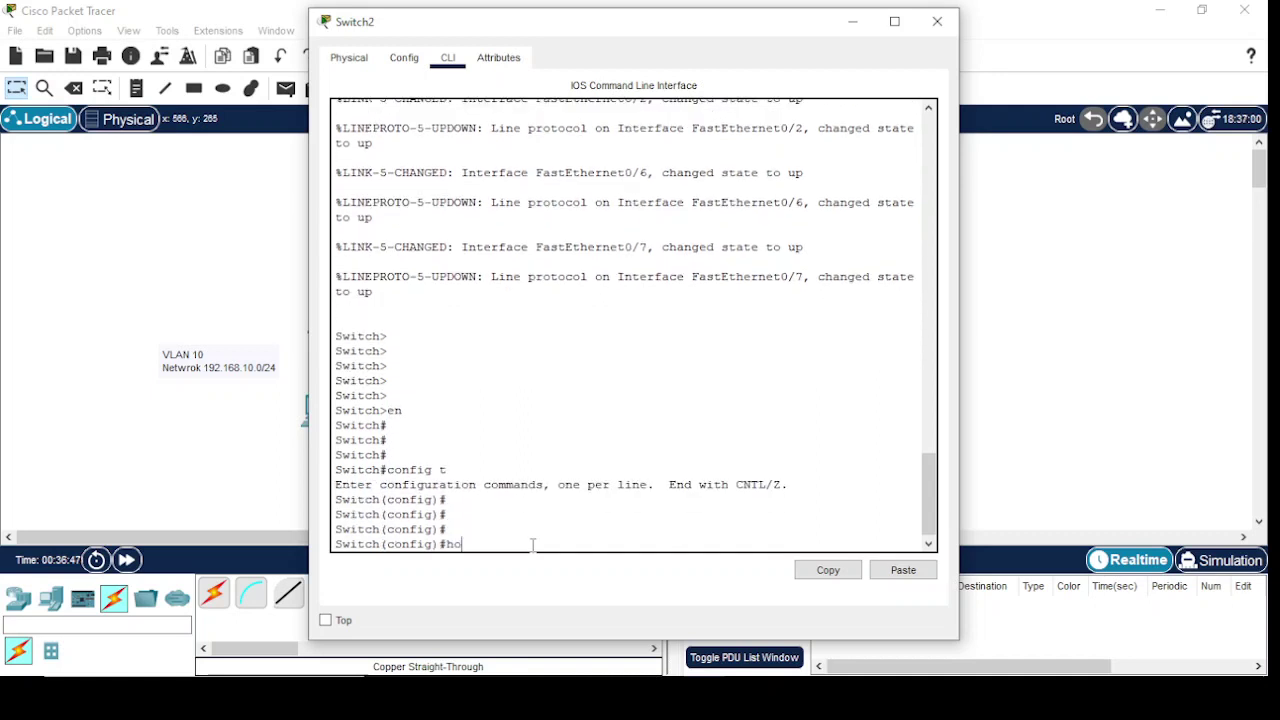
key(Tab)
text(SW)
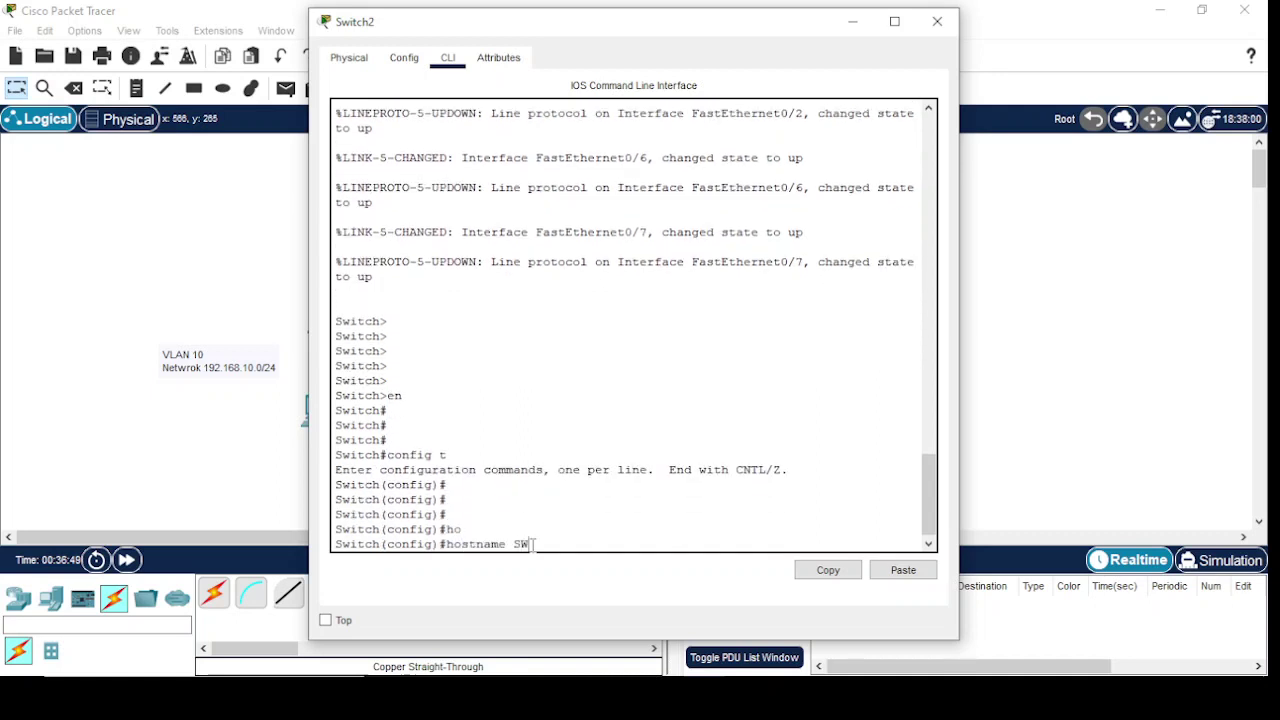
text(-1)
key(Return)
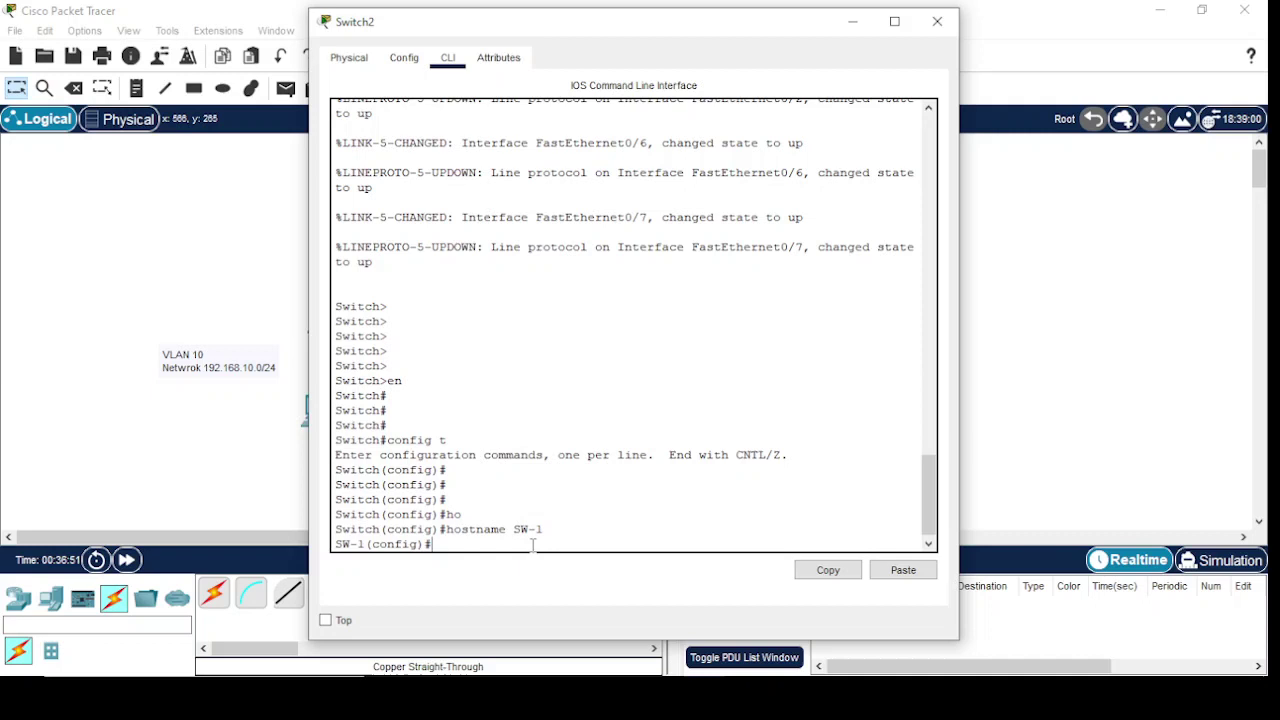
Create VLAN 10 named IT and VLAN 20 named HR
text(vlan 10)
key(Return)
text(nam)
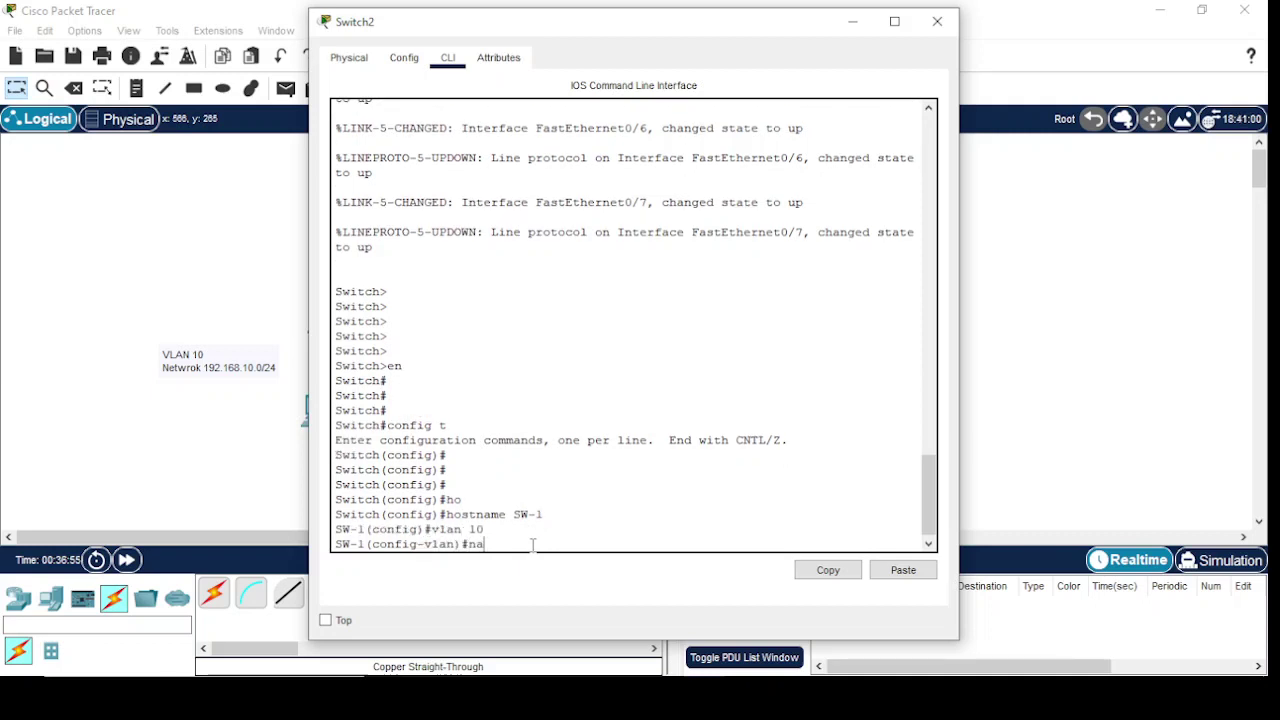
key(Tab)
text(I)
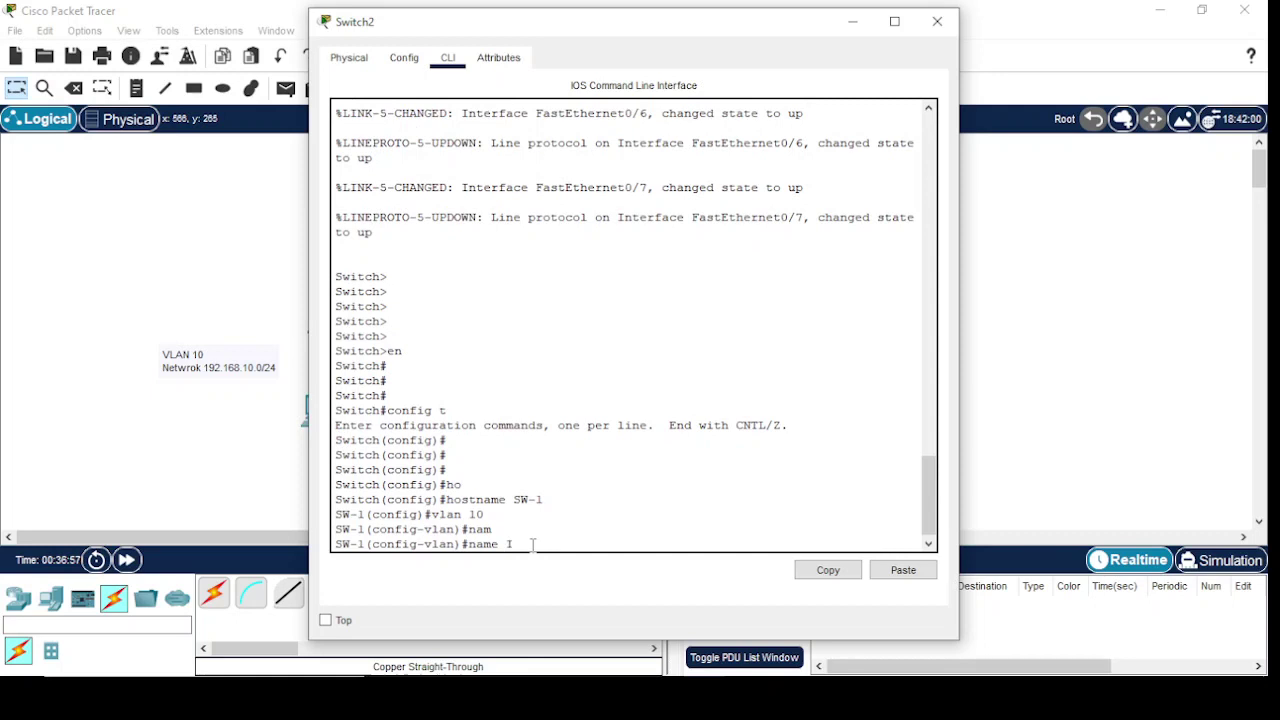
text(T)
key(Return)
key(Return)
key(Return)
text(Vl)
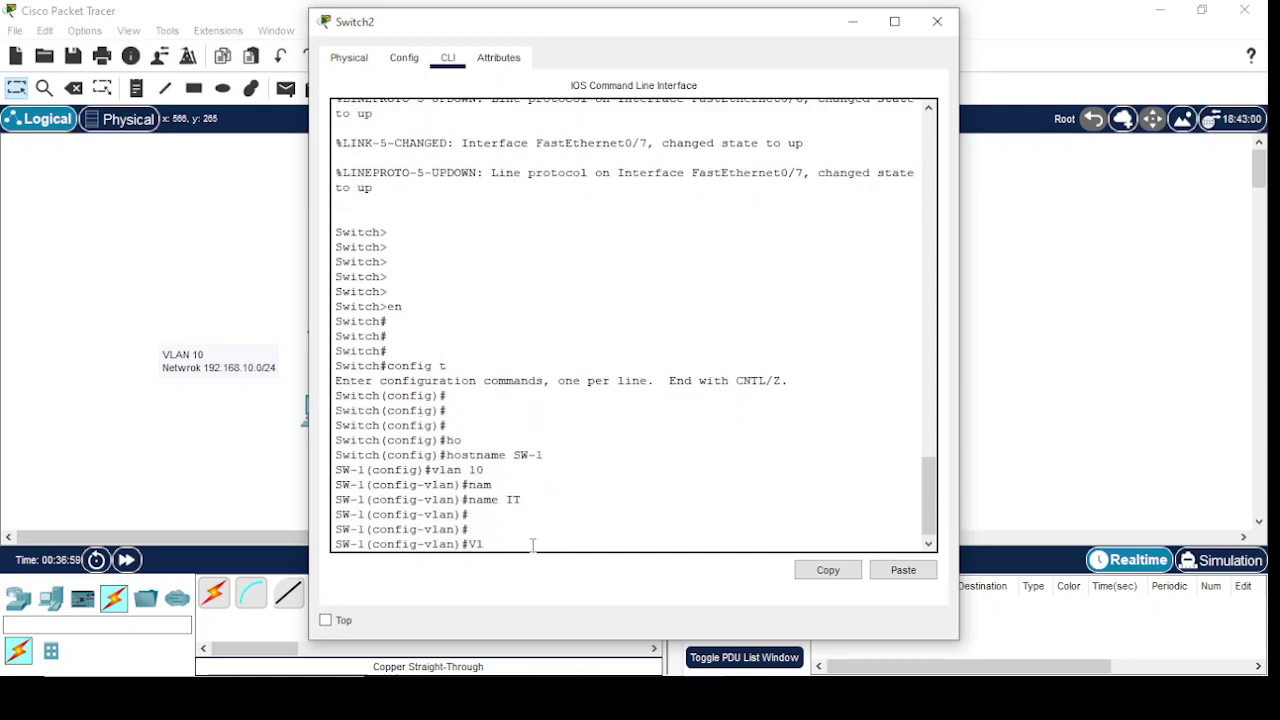
text(an 20)
key(Return)
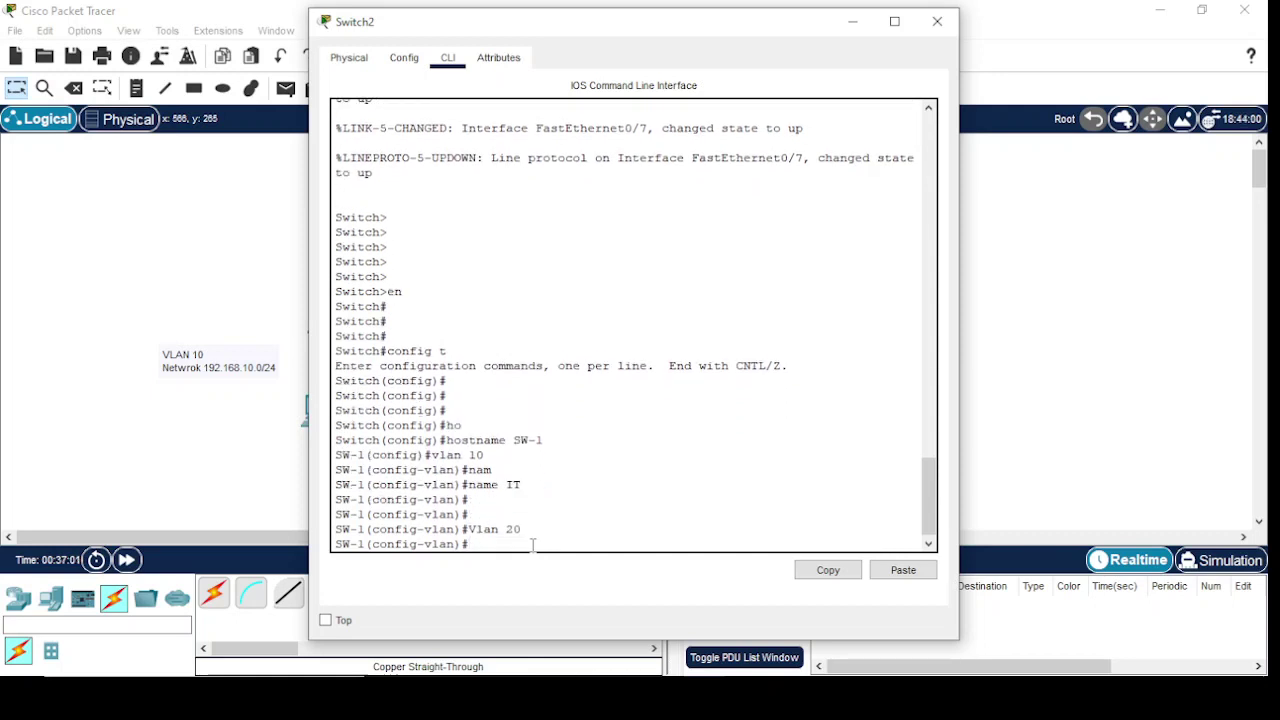
text(name HR)
key(Return)
key(Return)
key(Return)
key(Return)
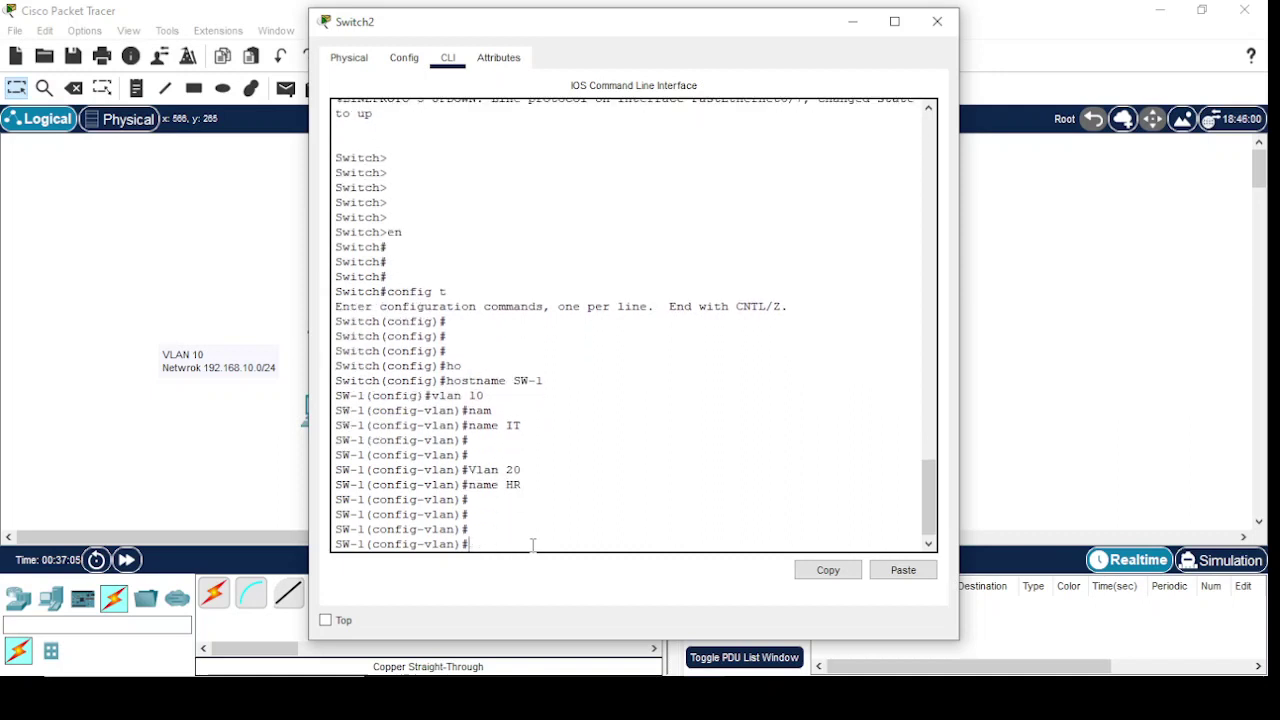
Assign interface VLAN 10 the address 192.168.10.1 255.255.255.0
text(exit)
key(Return)
text(inter)
key(Tab)
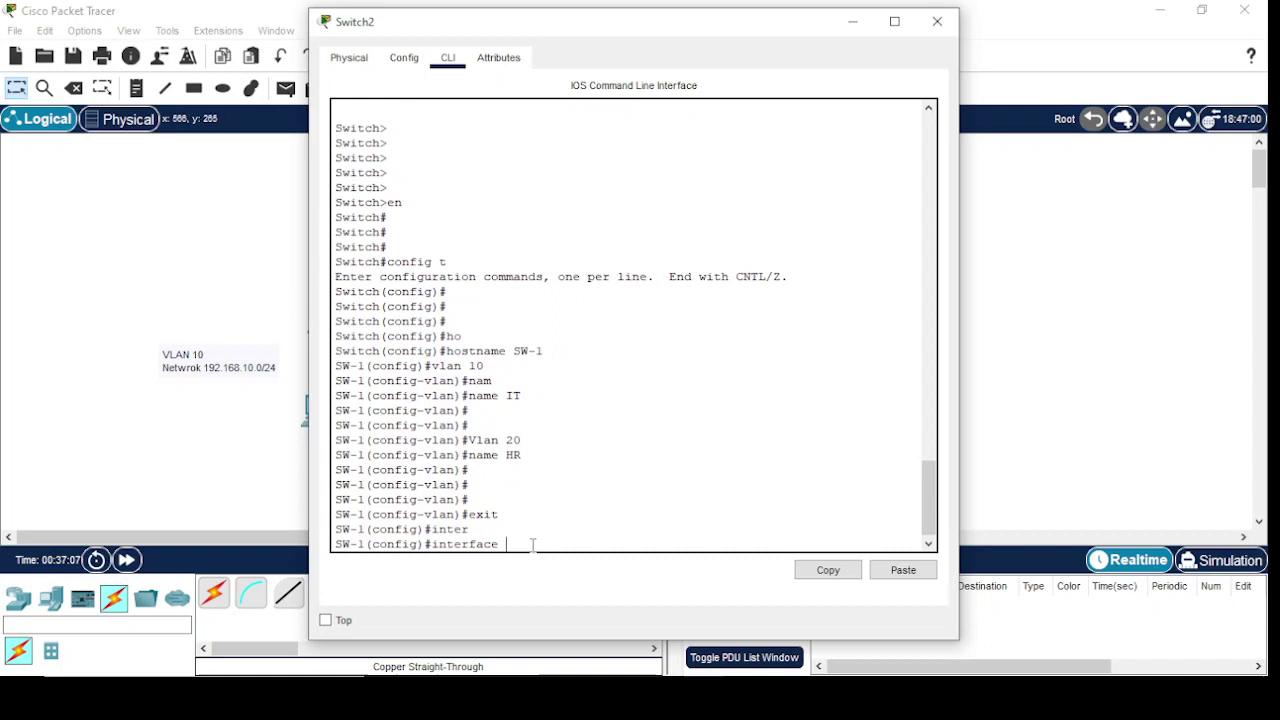
text(vl)
key(Tab)
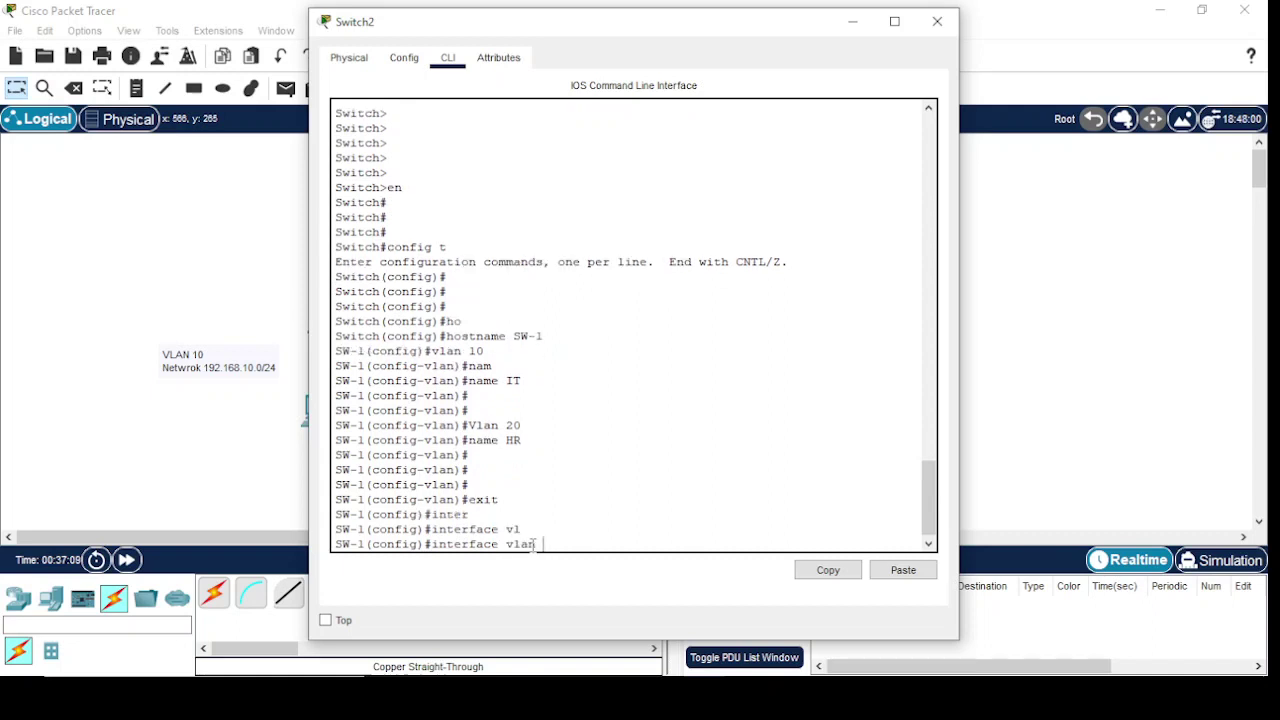
text(10)
key(Return)
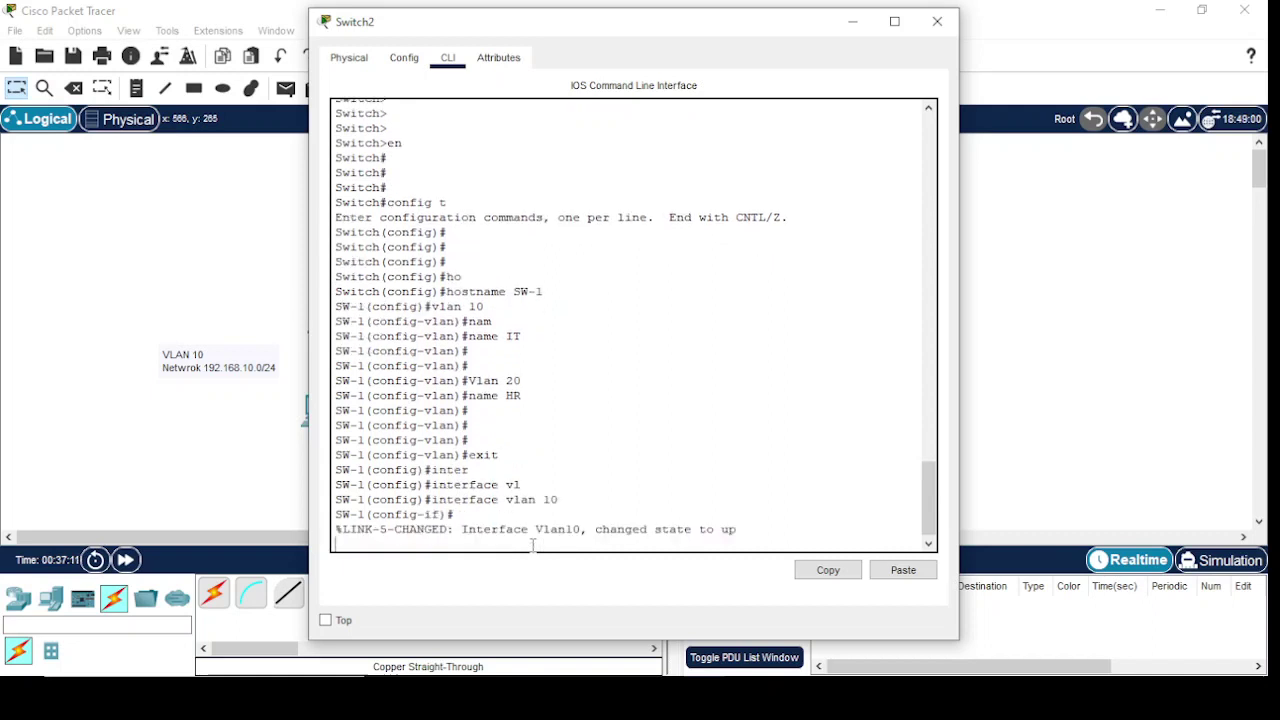
key(Return)
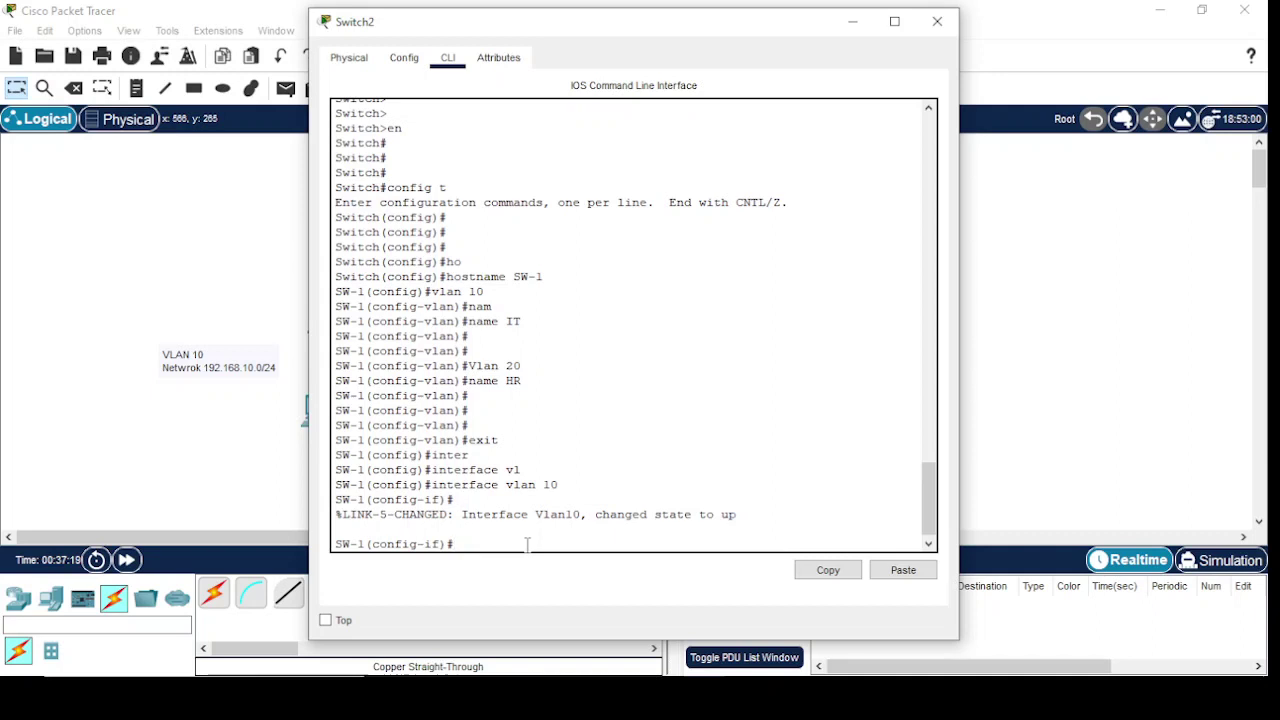
text(ip ad)
key(Tab)
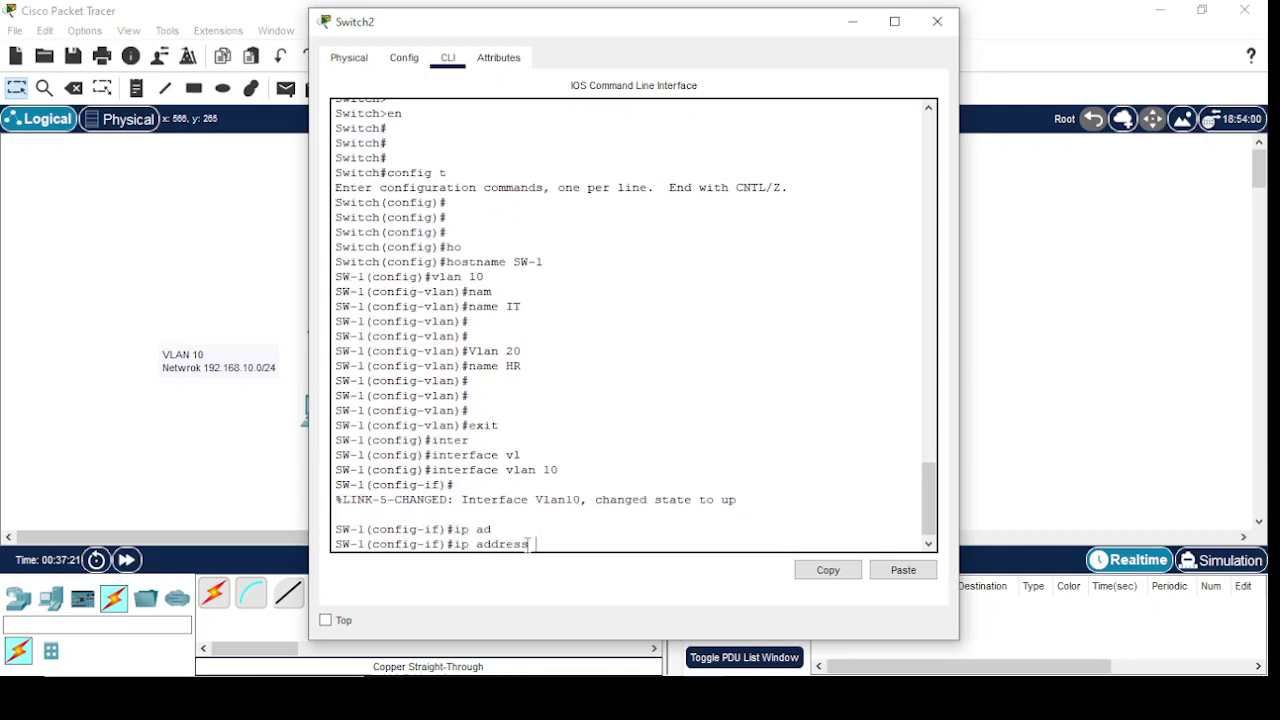
text(192.168.10.1 255.255.255.0)
key(Return)
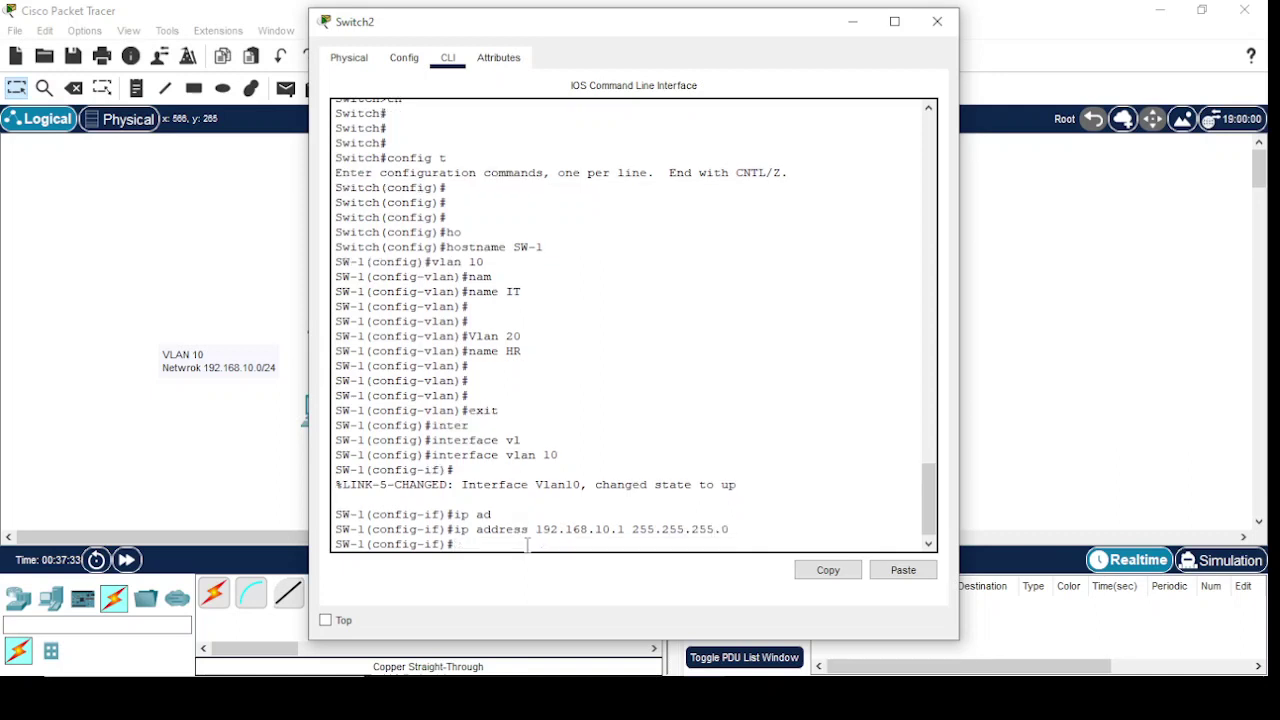
text(exit)
key(Return)
Assign interface VLAN 20 the address 192.168.20.1 255.255.255.0
text(inter)
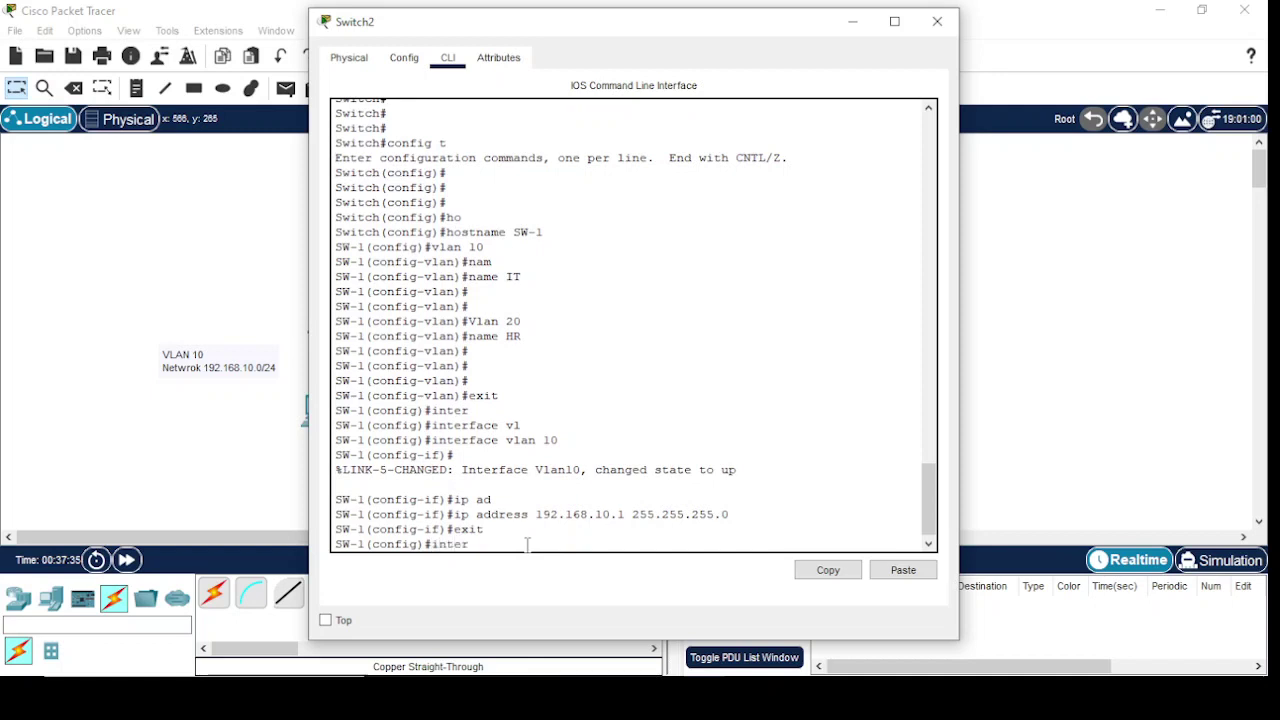
key(Tab)
text(vla)
key(Tab)
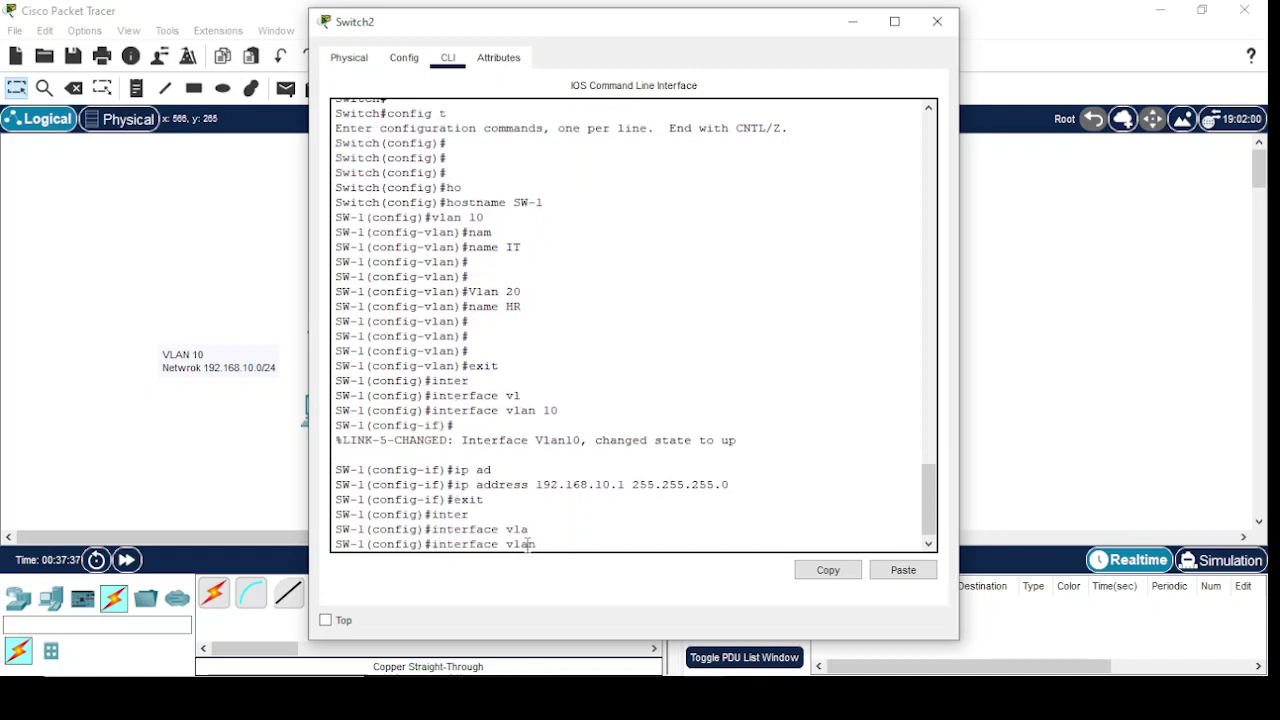
text(20)
key(Return)
key(Return)
key(Return)
key(Return)
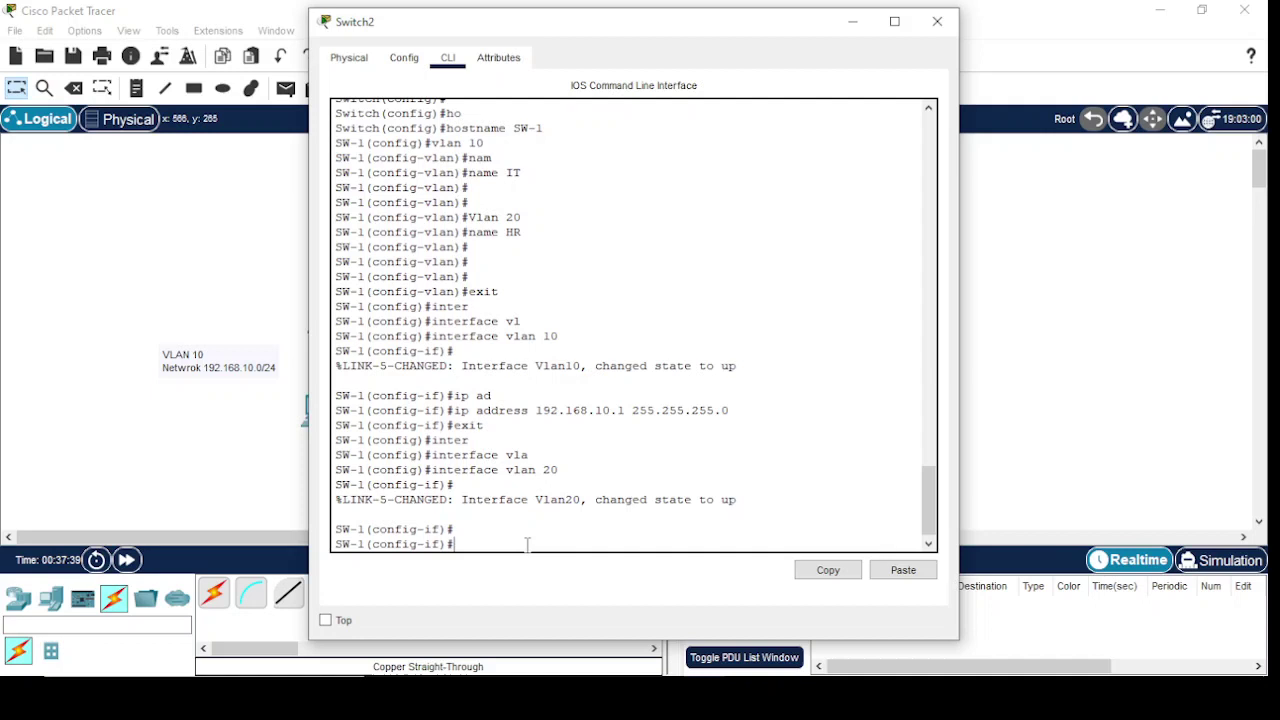
text(ip ad)
key(Tab)
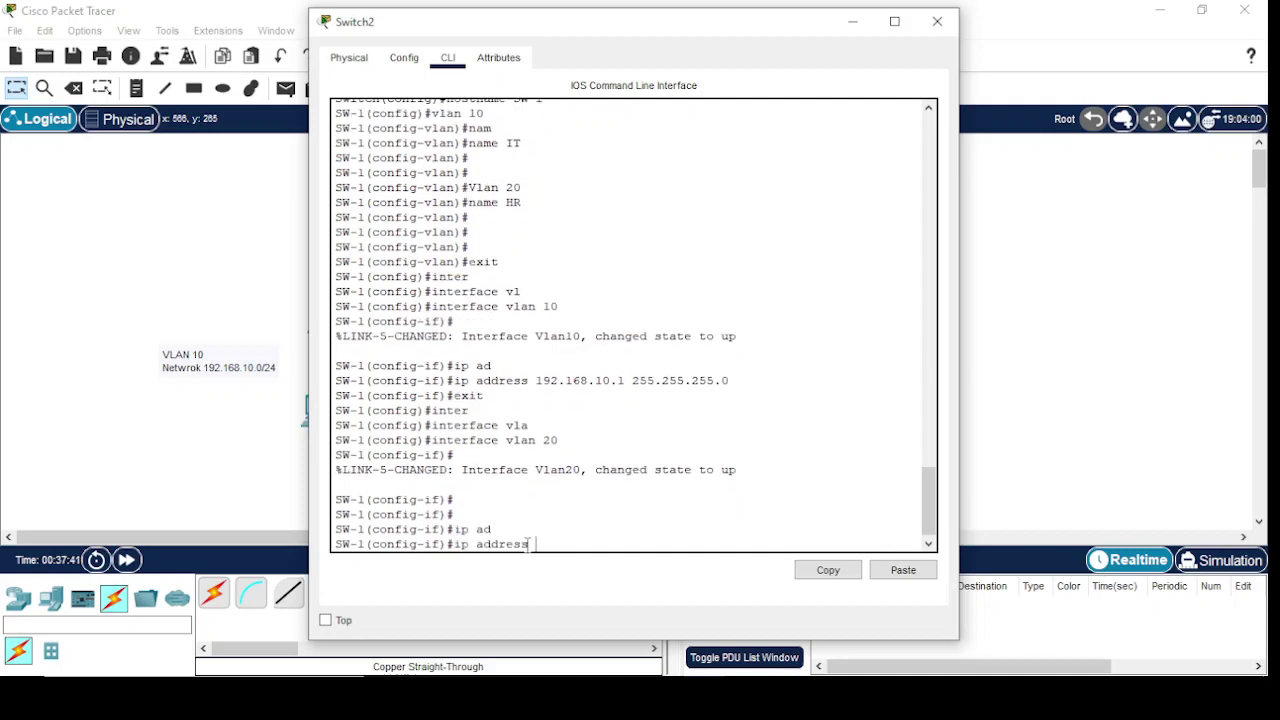
text(192.168.20.1 2)
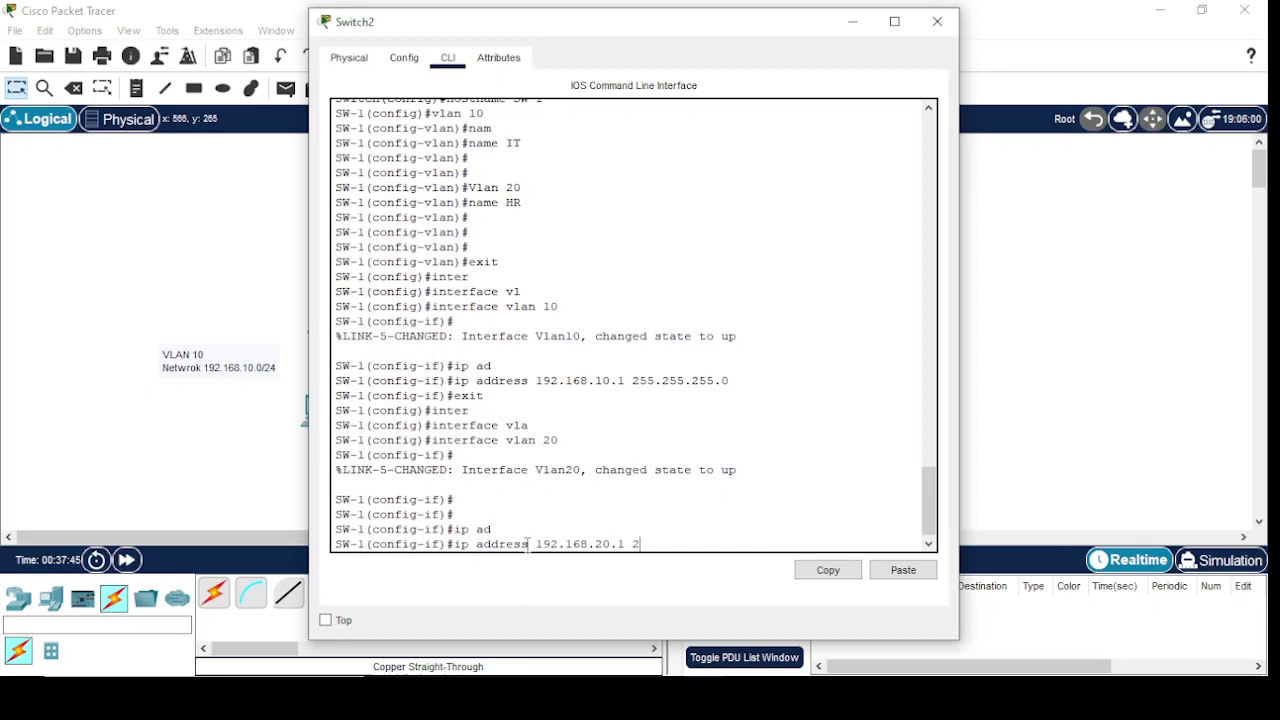
text(55.255.255.0)
key(Return)
key(Return)
key(Return)
key(Return)
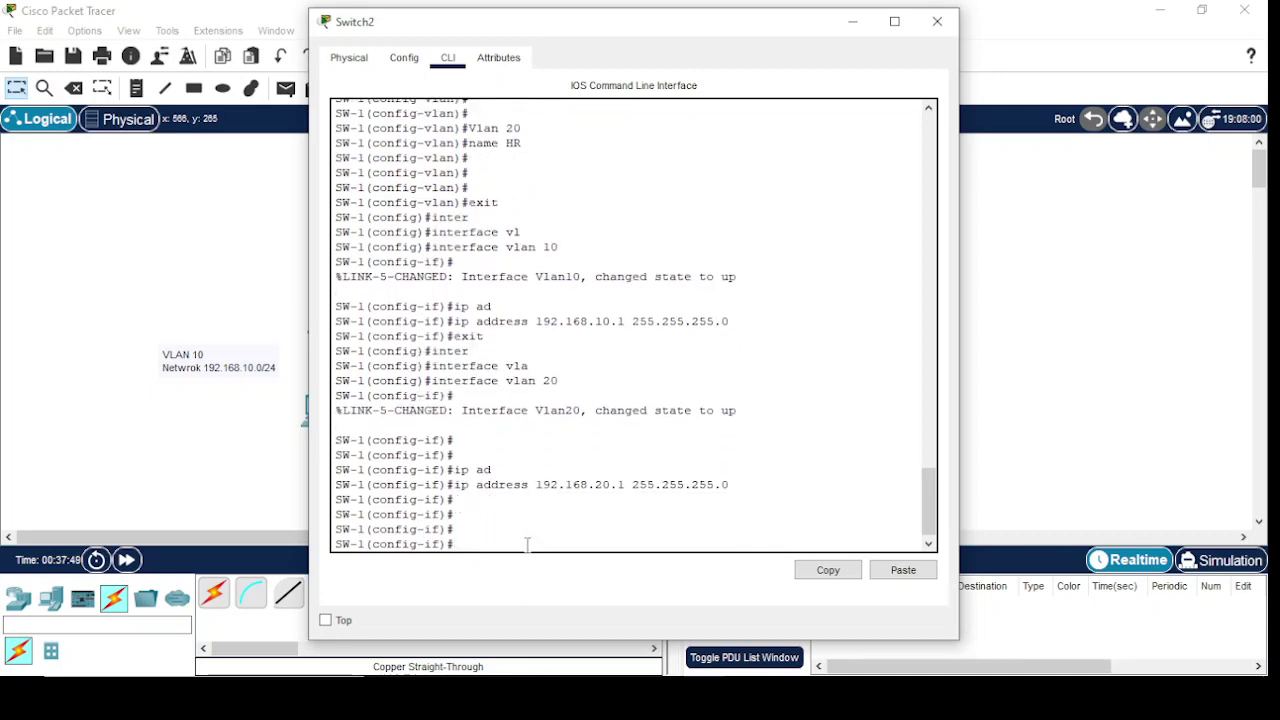
text(exit)
key(Return)
key(Return)
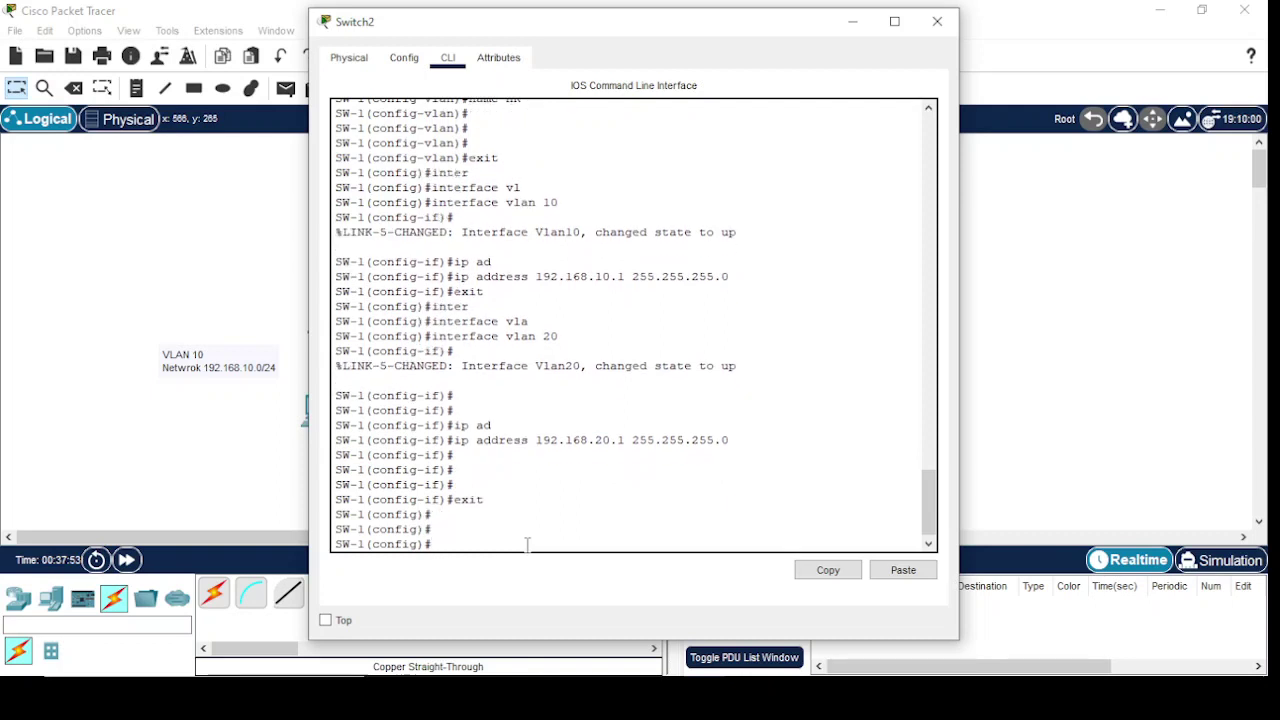
Create DHCP pool IT with network 192.168.10.0 255.255.255.0
text(ip)
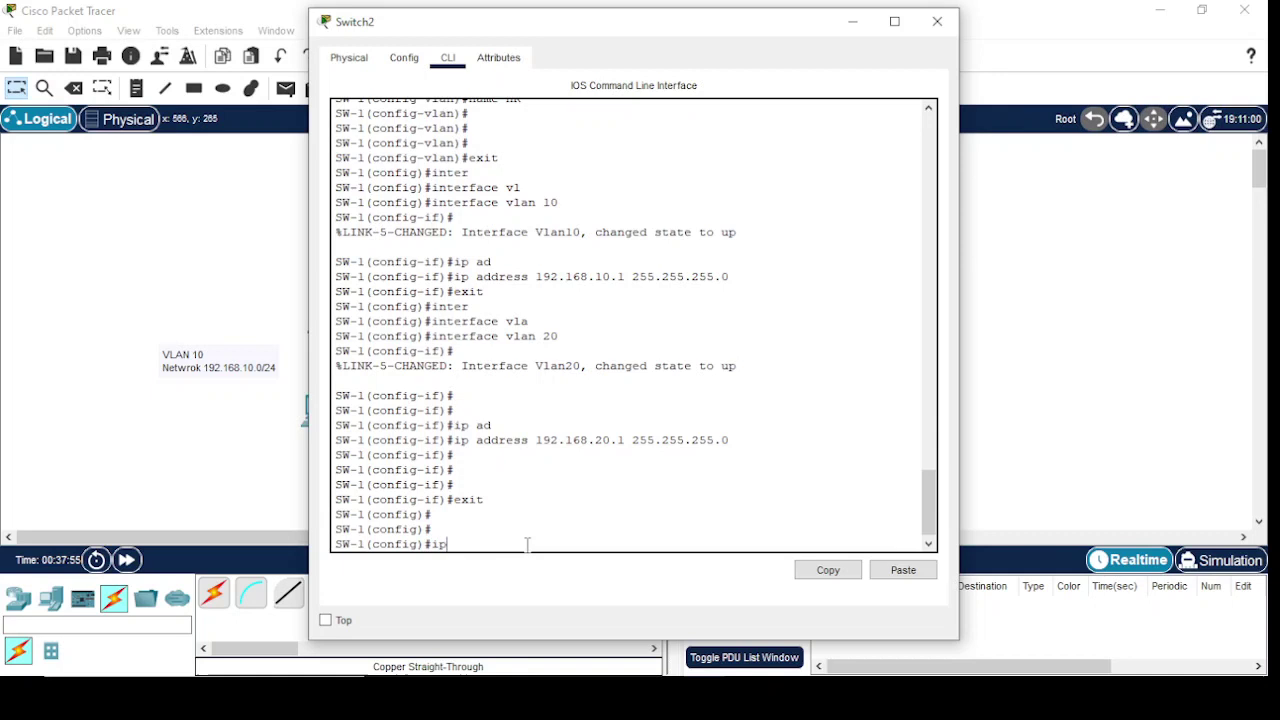
text( dh)
key(Tab)
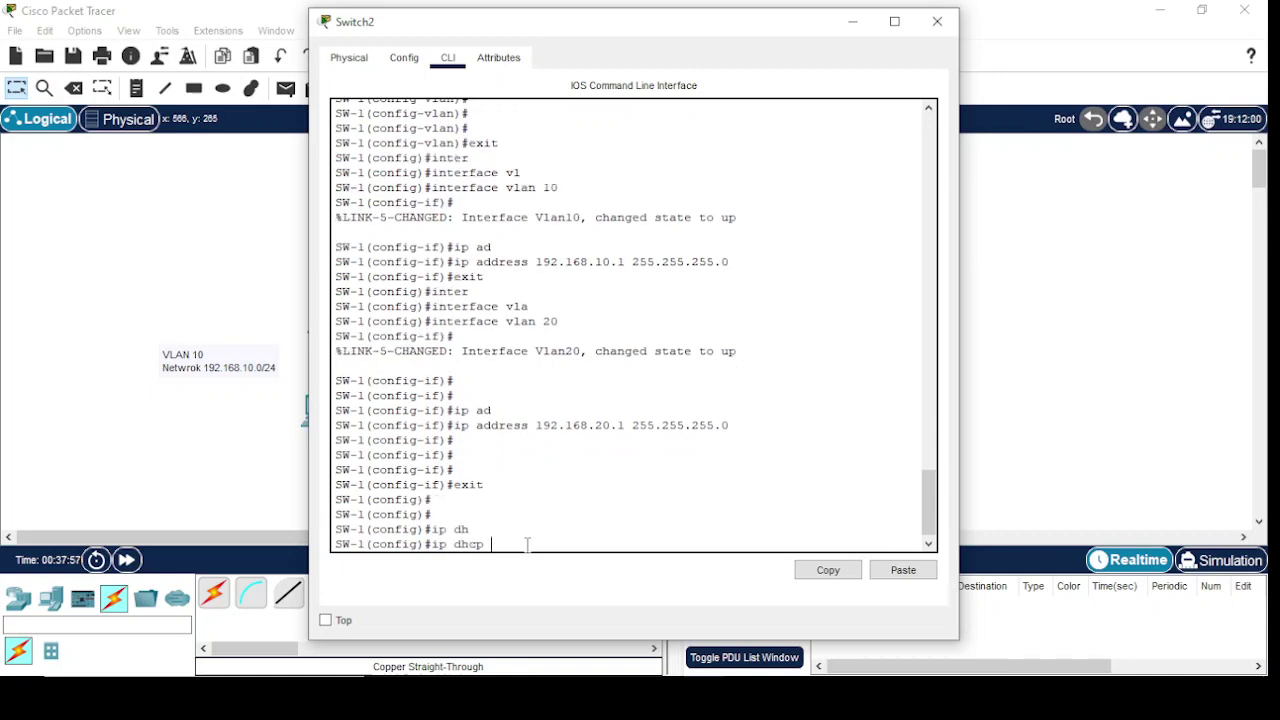
text(p)
key(Tab)
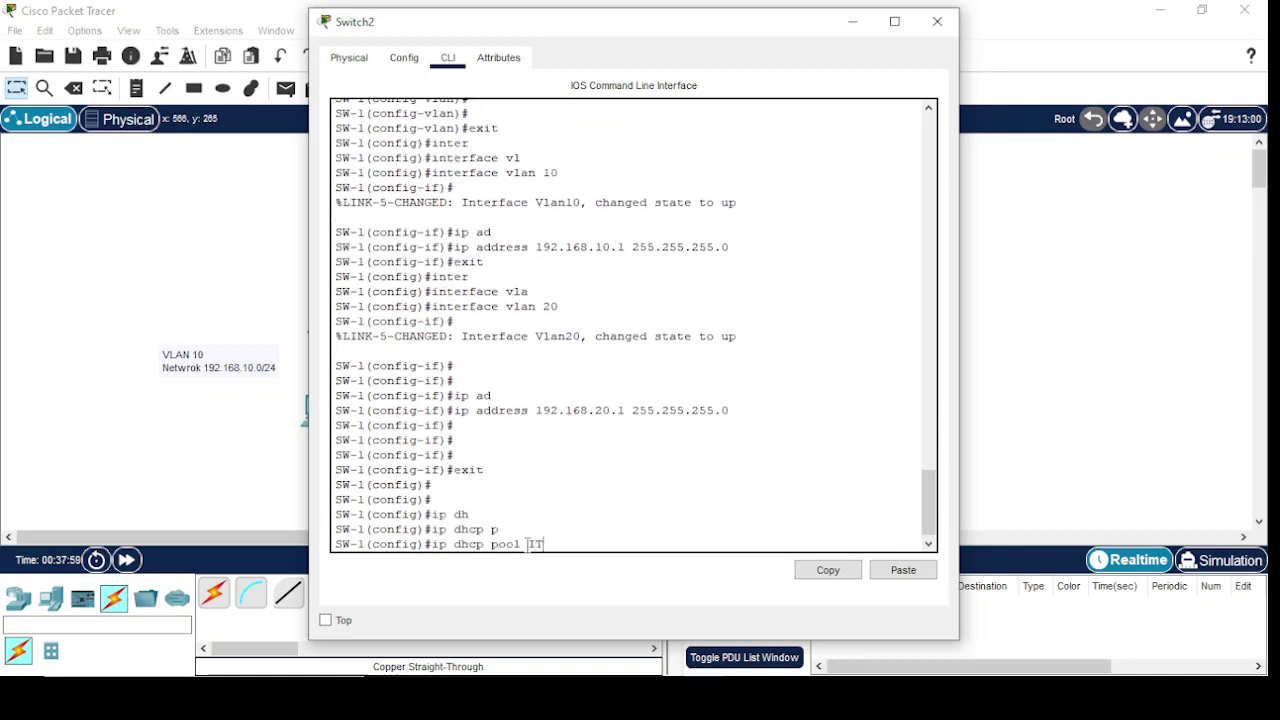
text(IT)
key(Return)
text(nfig)#n)
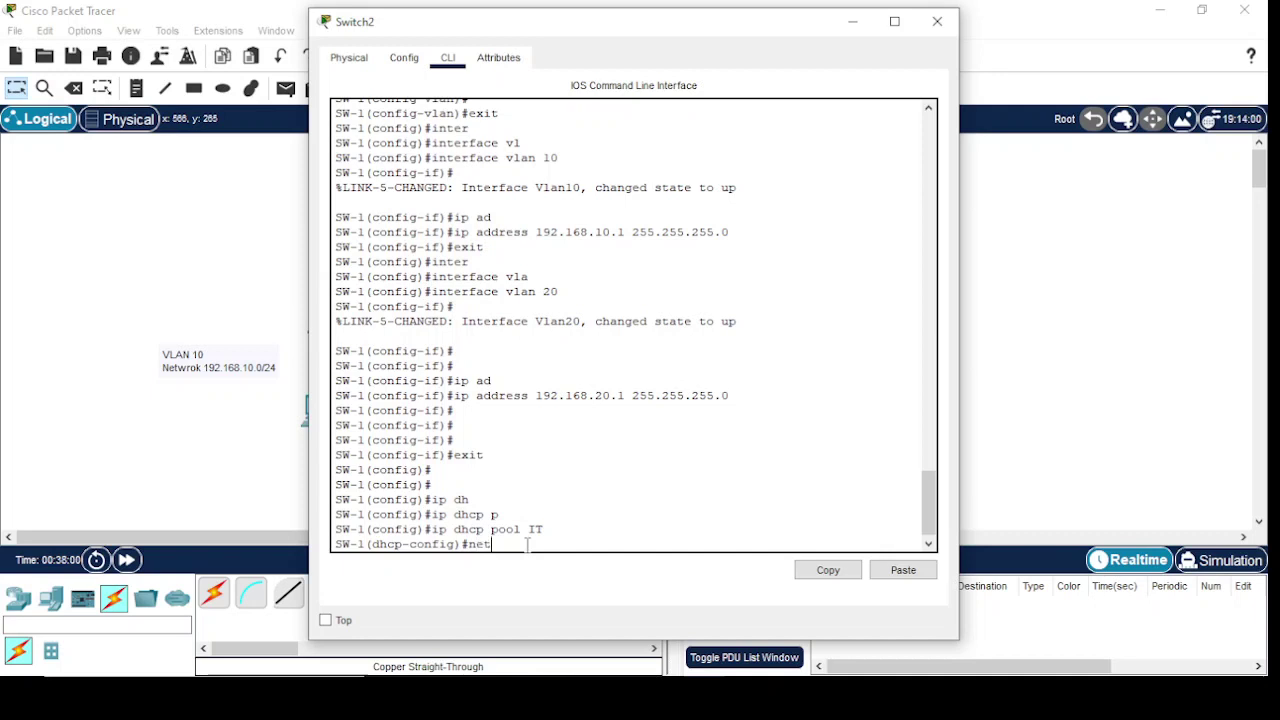
text(et)
key(Tab)
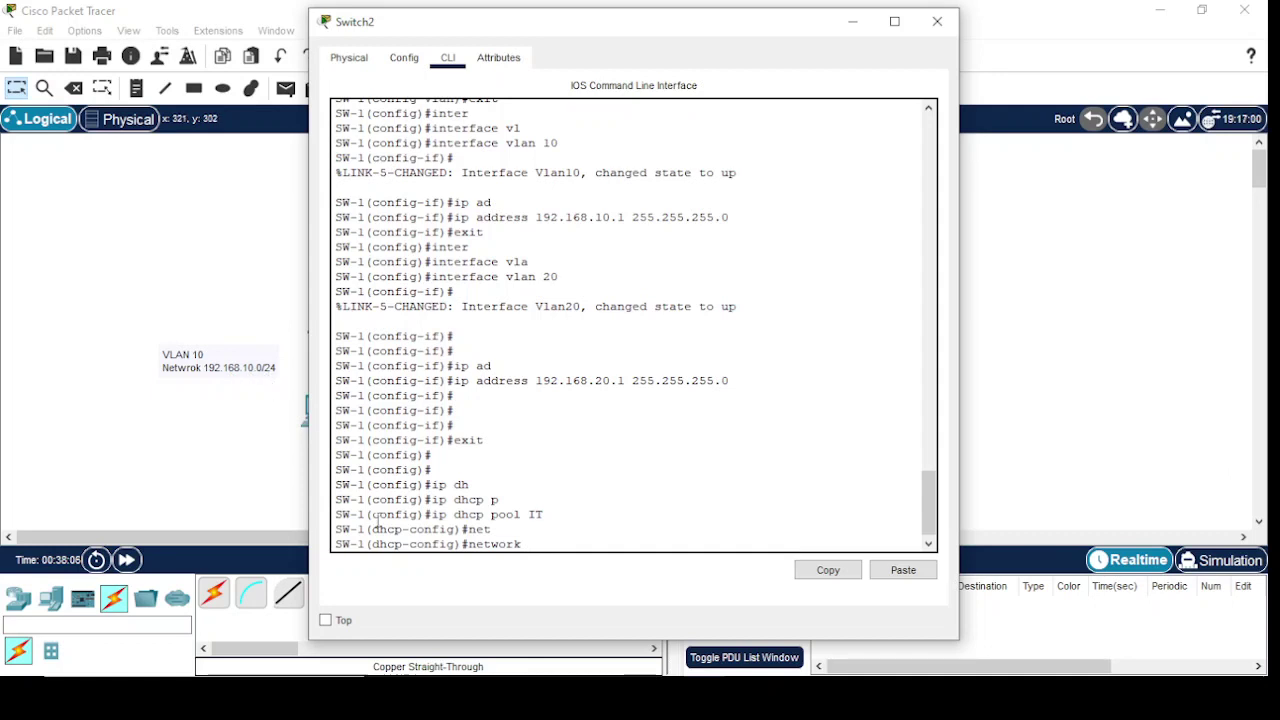
text(92.168.10.0 255.)
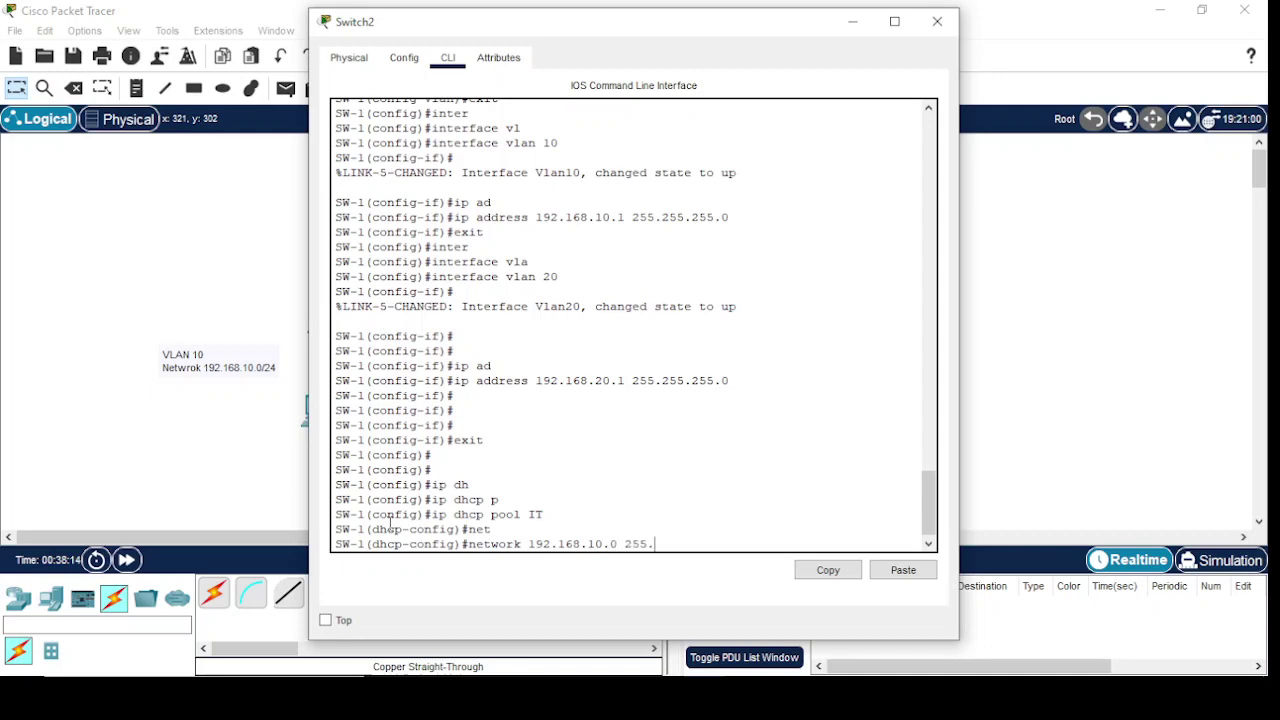
text(255.255)
key(ctrl+u)
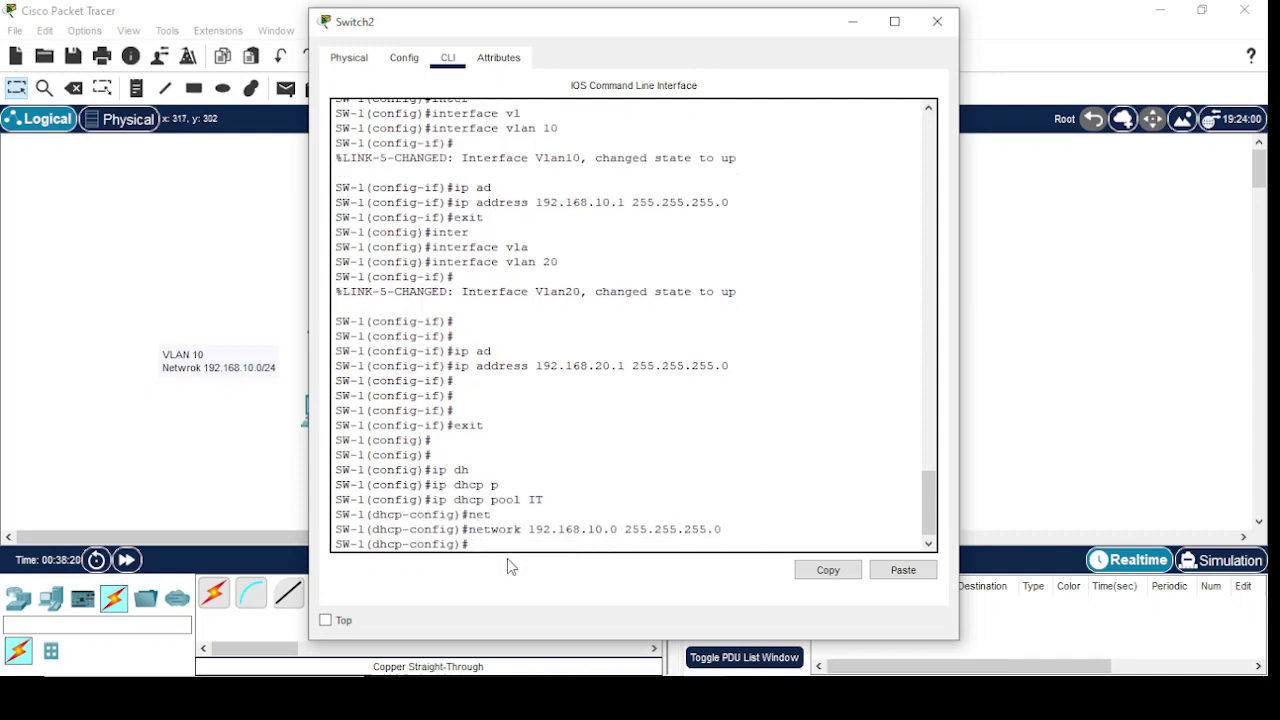
Set the IT pool's default router to 192.168.10.1 and leave the pool
text(de)
key(Tab)
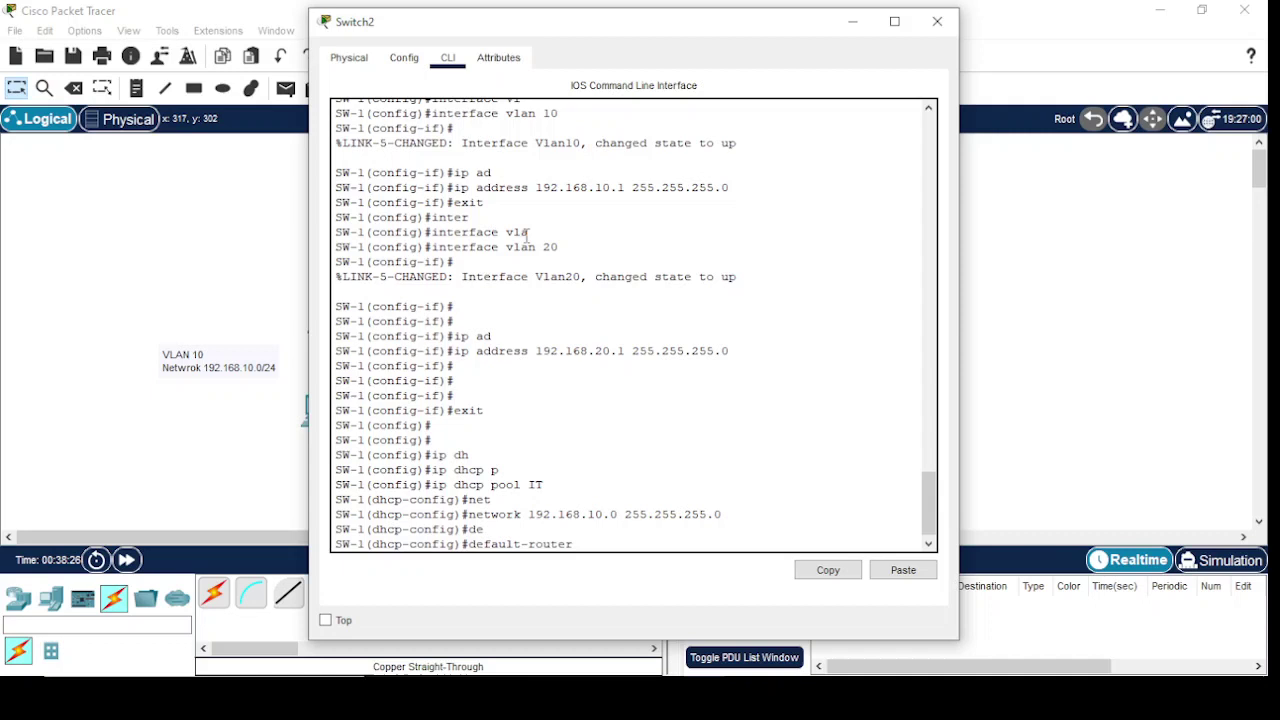
scroll(530, 237, up, 1)
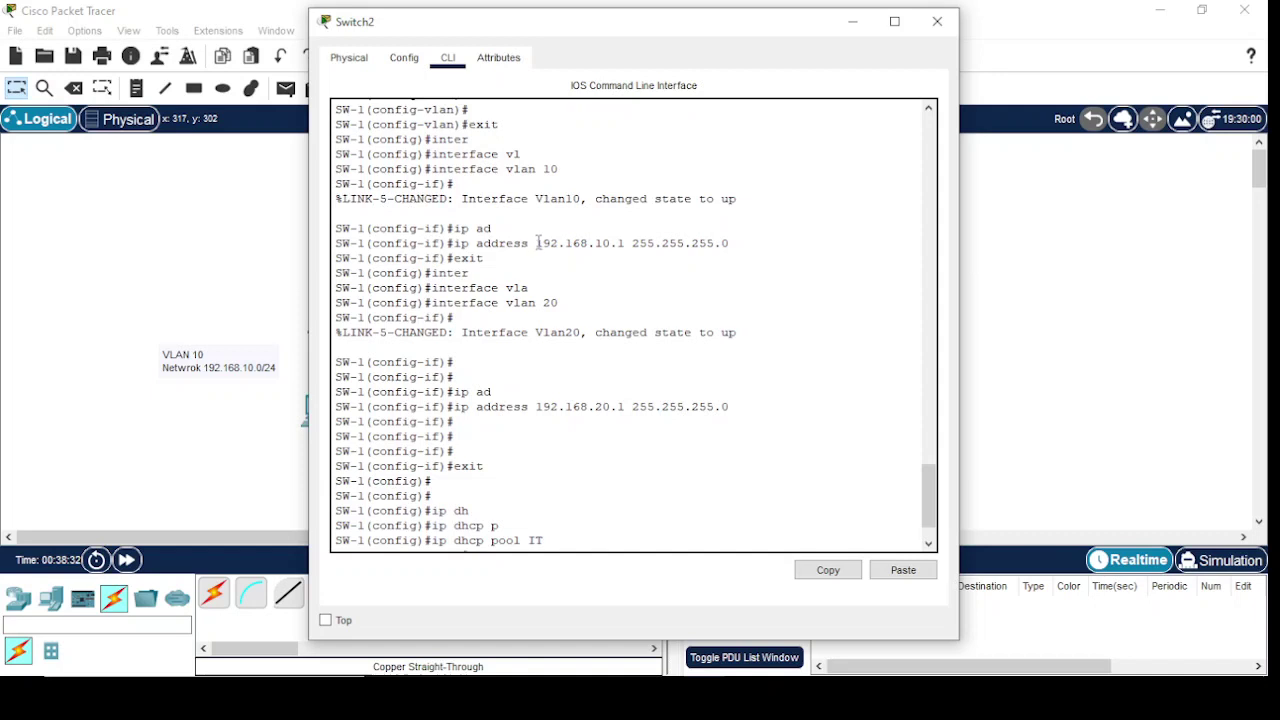
drag(537, 243, 626, 244)
scroll(735, 370, down, 2)
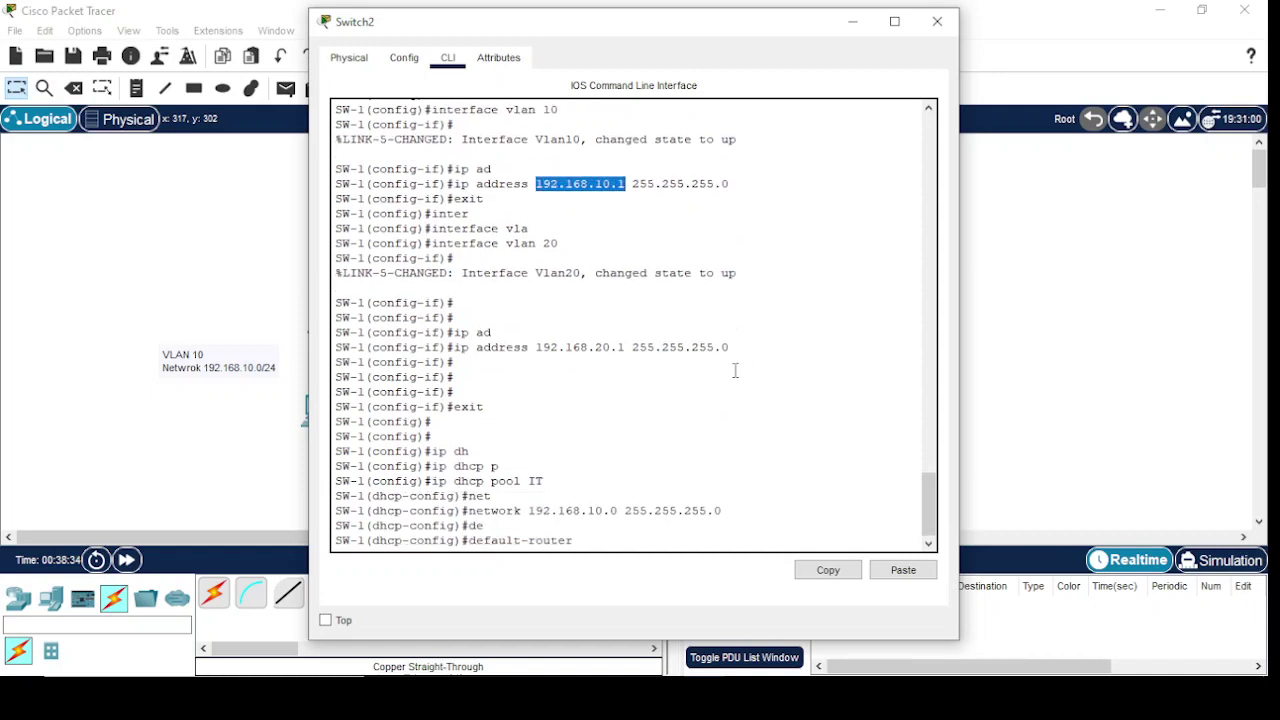
click(602, 540)
text(19)
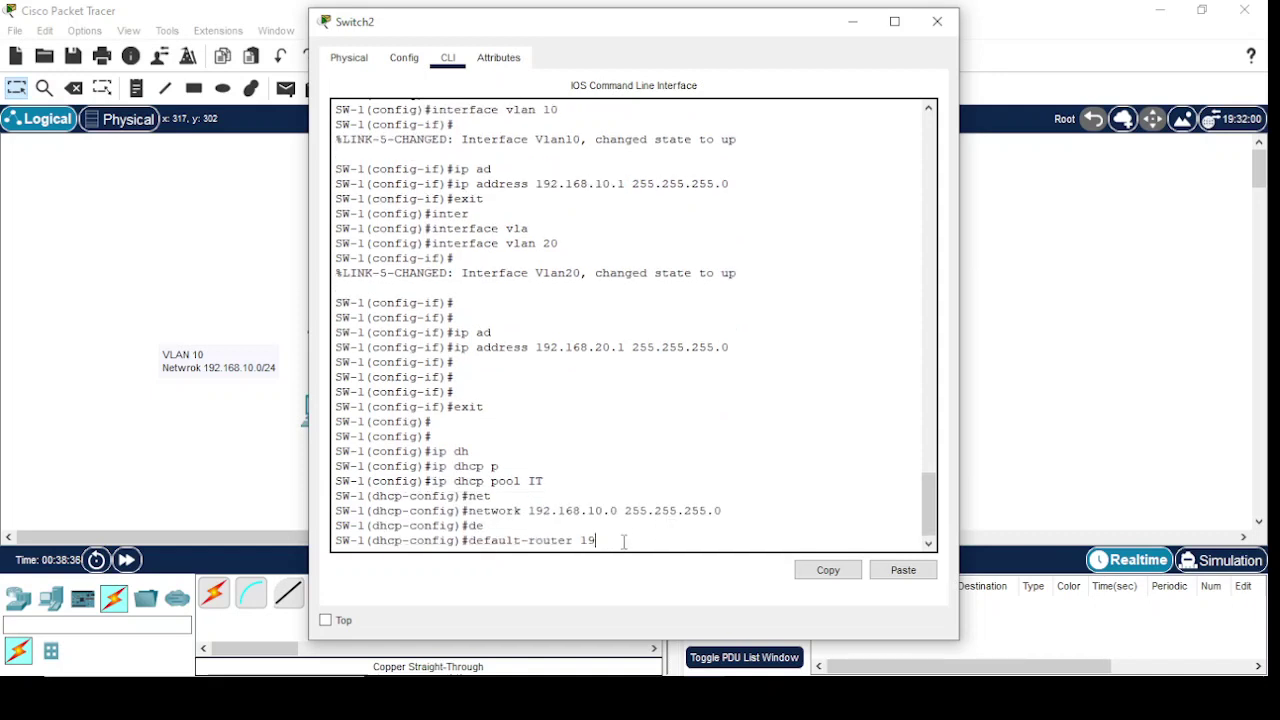
text(2.168.10.1)
key(Return)
key(Return)
key(Return)
key(Return)
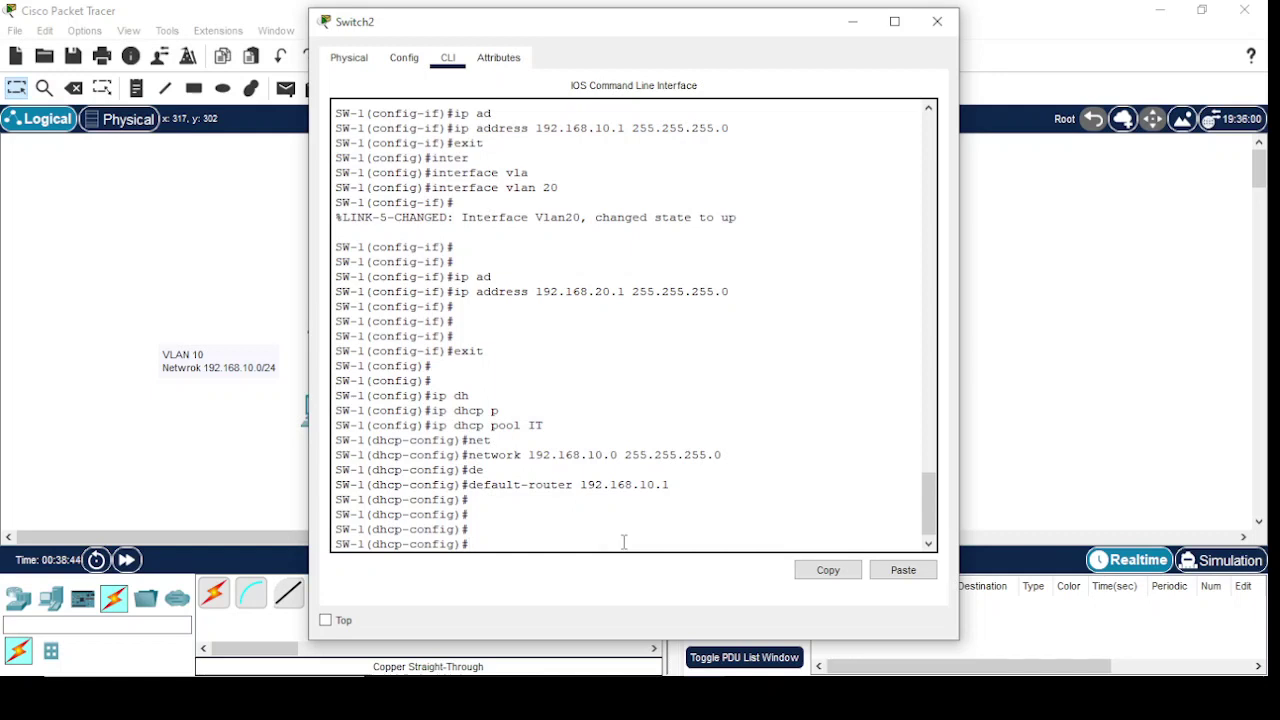
text(exit)
key(Return)
key(Return)
key(Return)
key(Return)
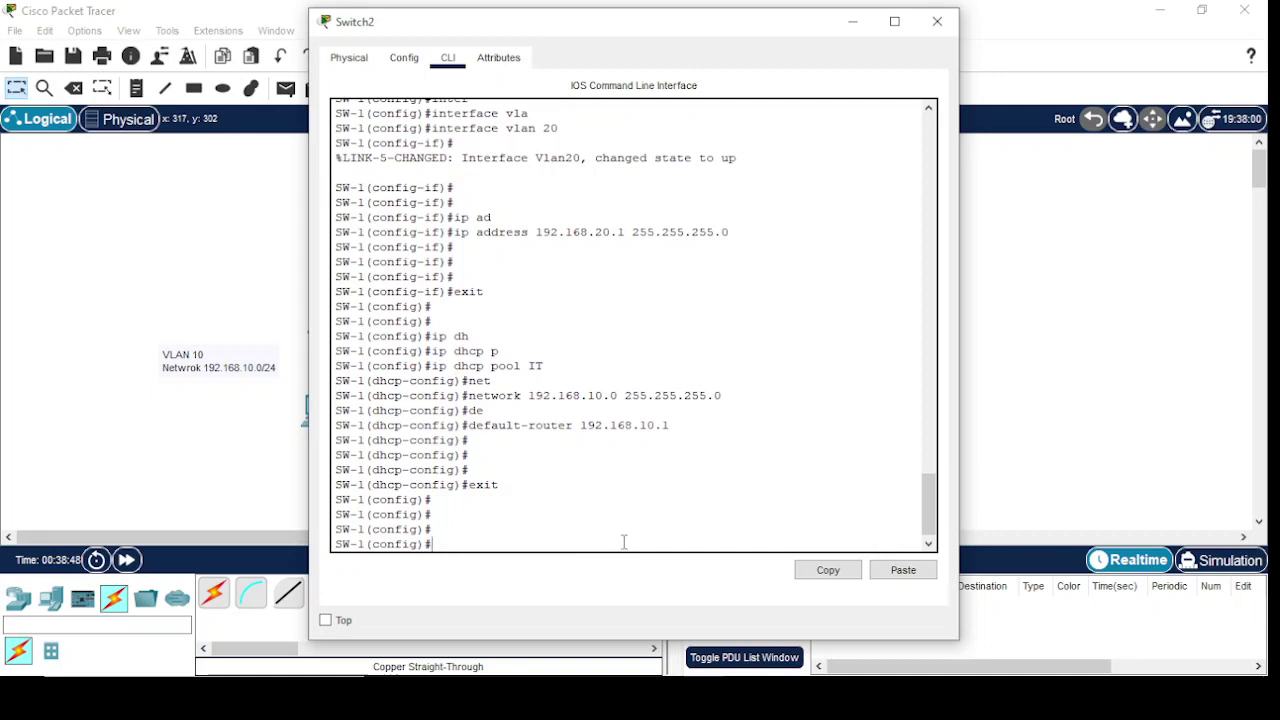
Create DHCP pool HR with network 192.168.20.0 255.255.255.0
text(ip dh)
key(Tab)
text(p)
key(Tab)
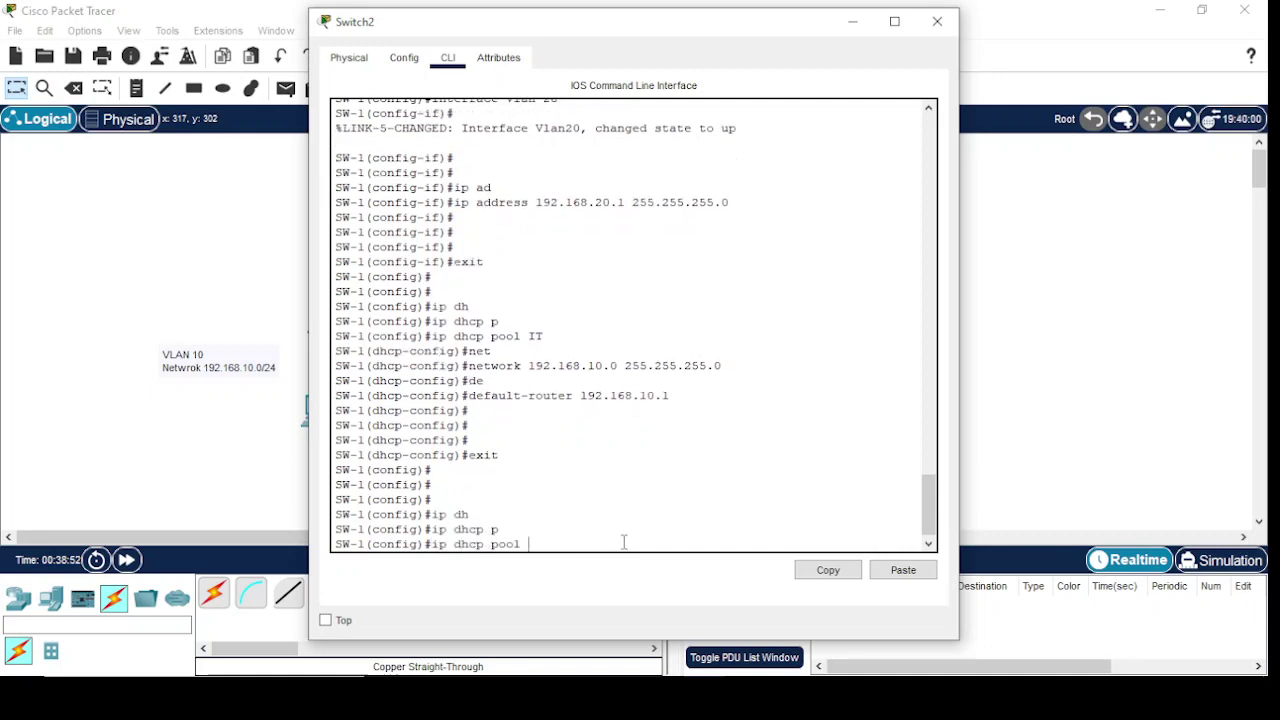
text(Hr)
key(Return)
key(Return)
key(Return)
text(net)
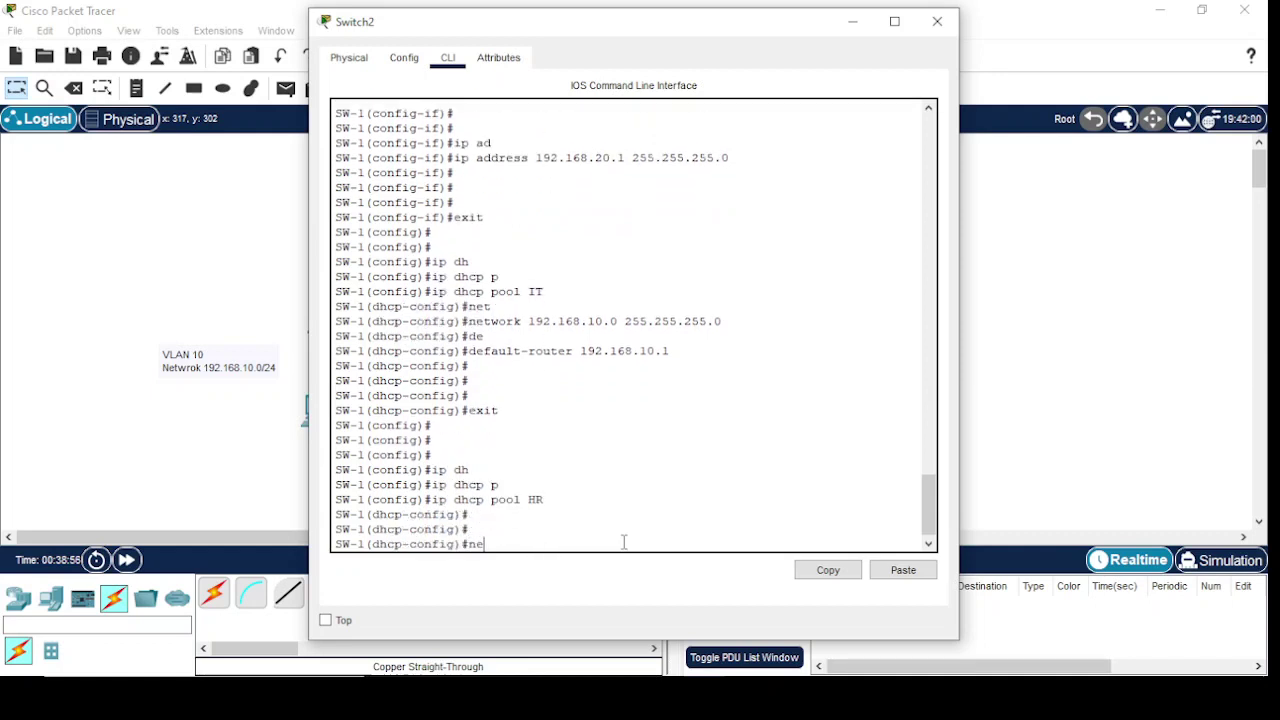
key(Tab)
drag(691, 32, 504, 17)
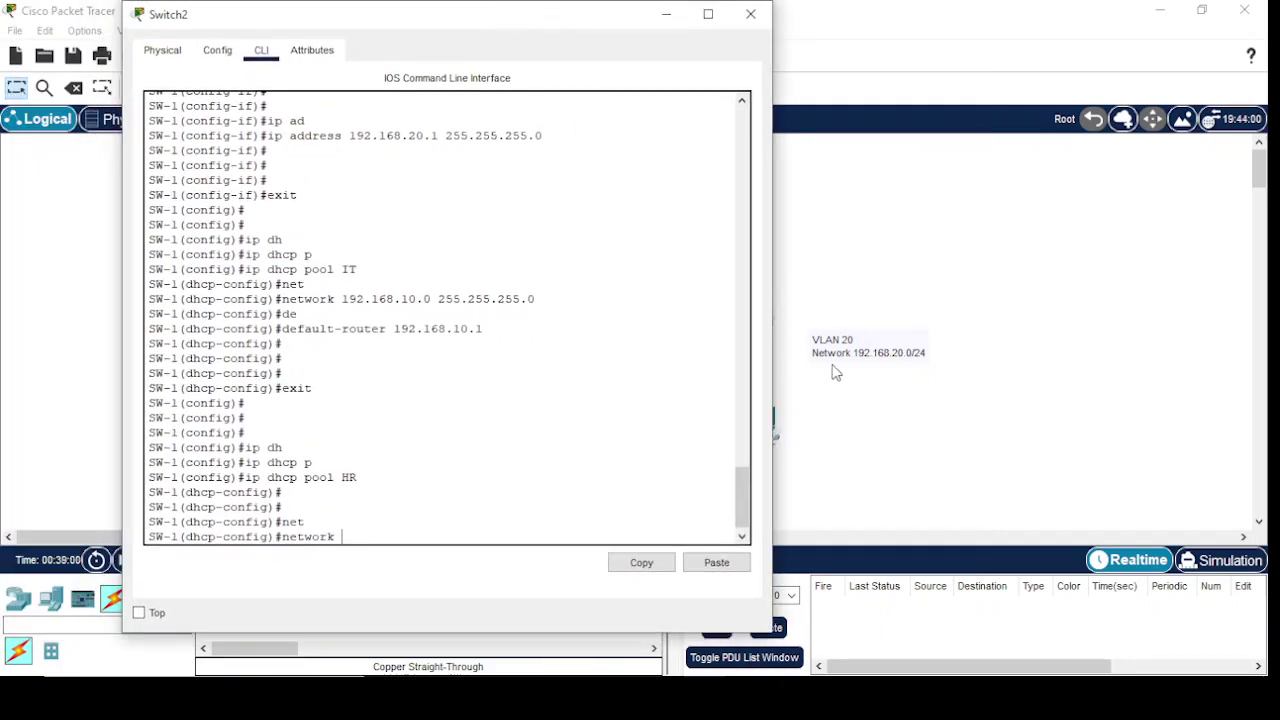
text(192.168.20.0 255.255)
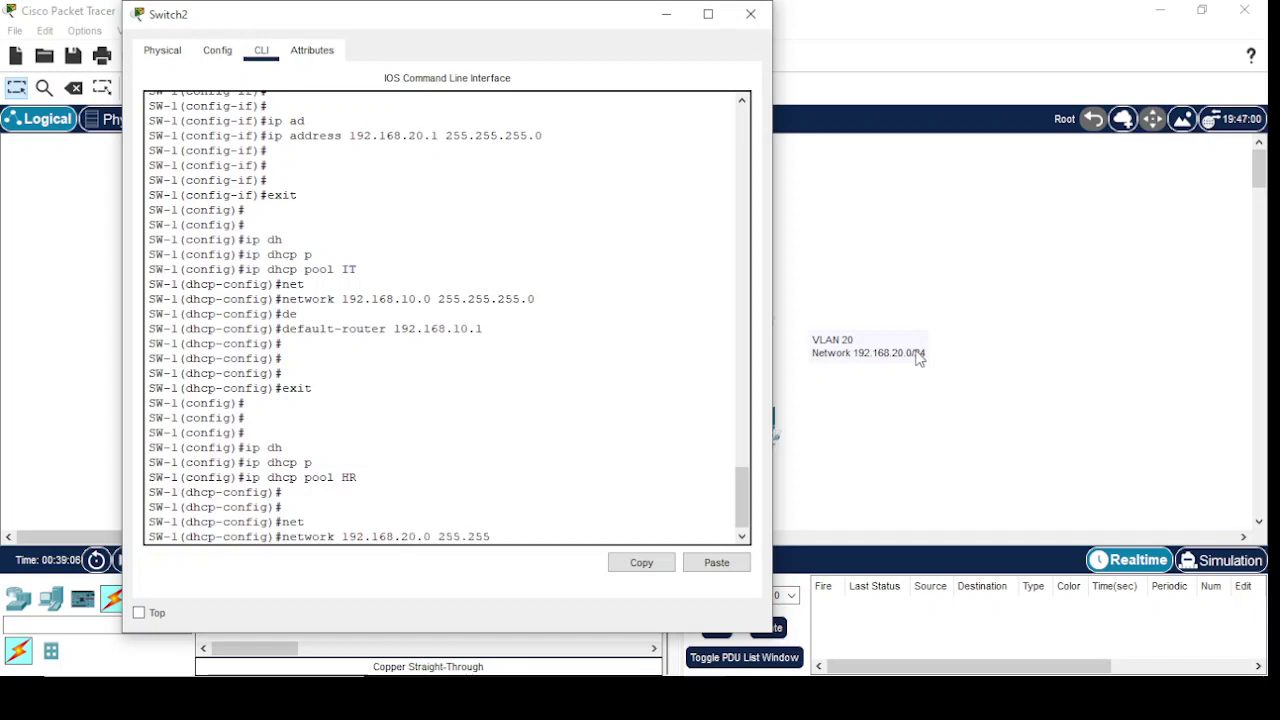
text(.255.0)
key(Return)
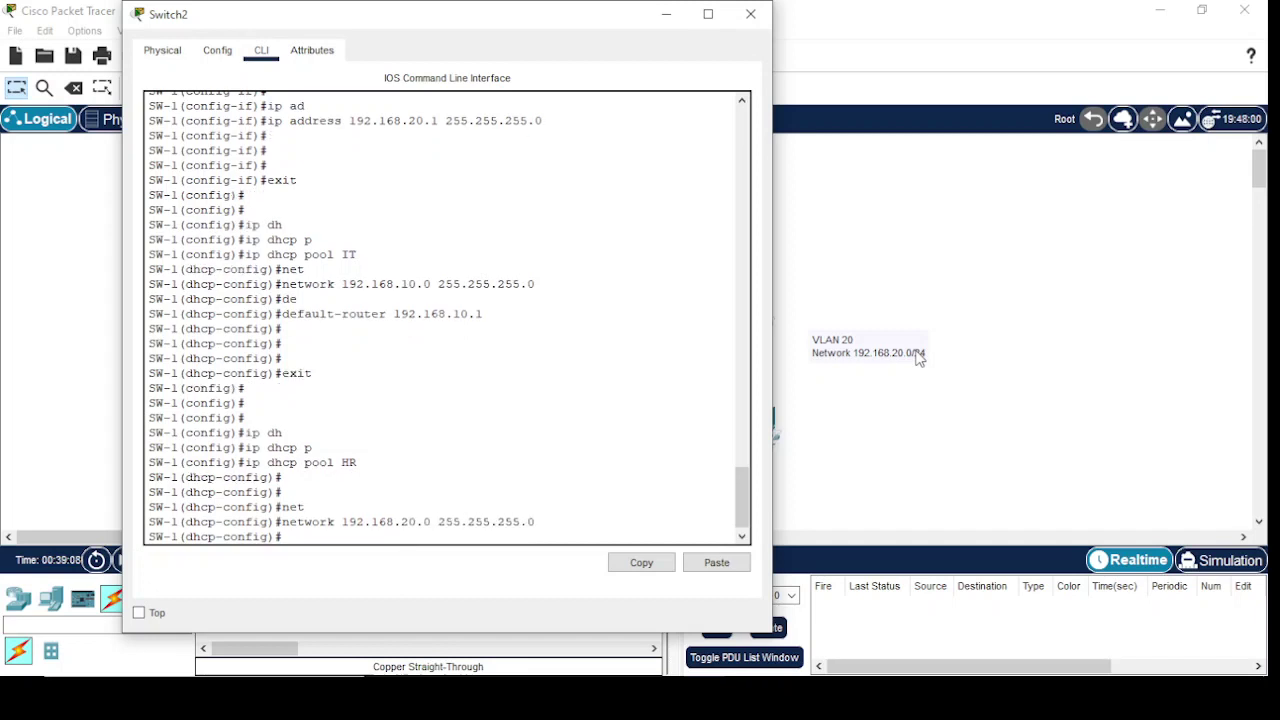
Set the HR pool's default router to 192.168.20.1 and leave the pool
text(de)
key(Tab)
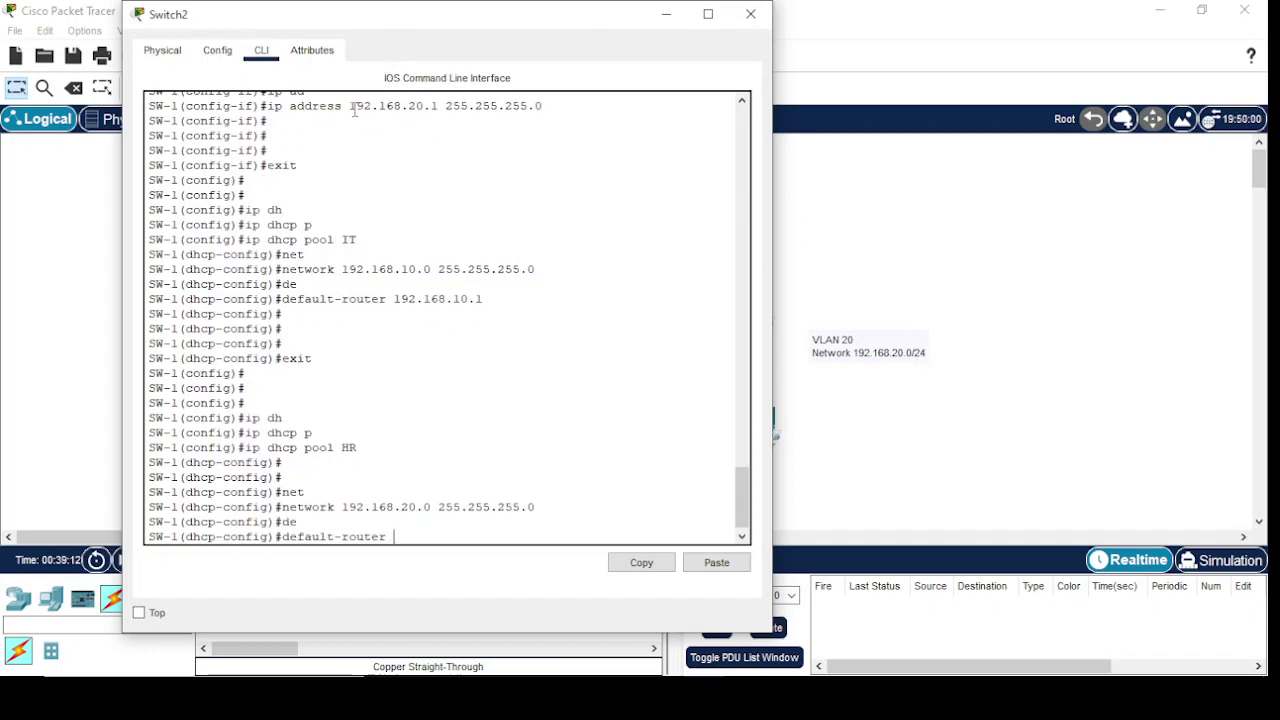
drag(351, 111, 438, 110)
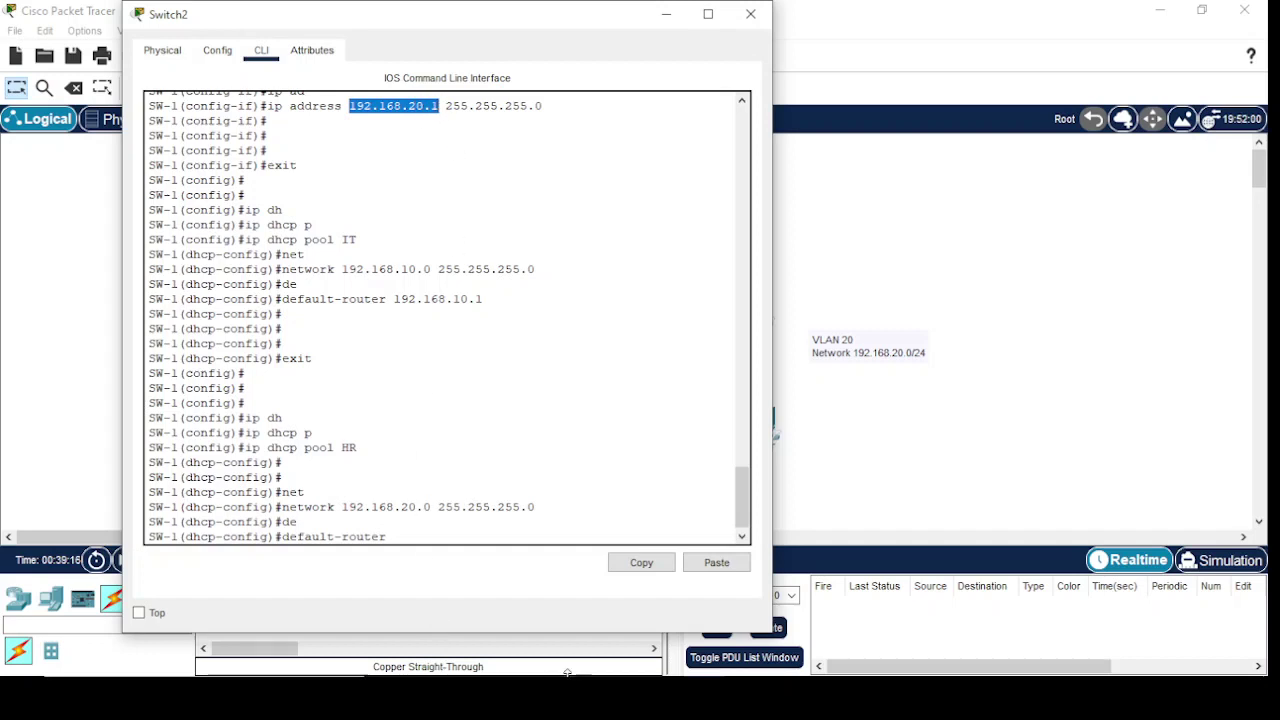
click(418, 537)
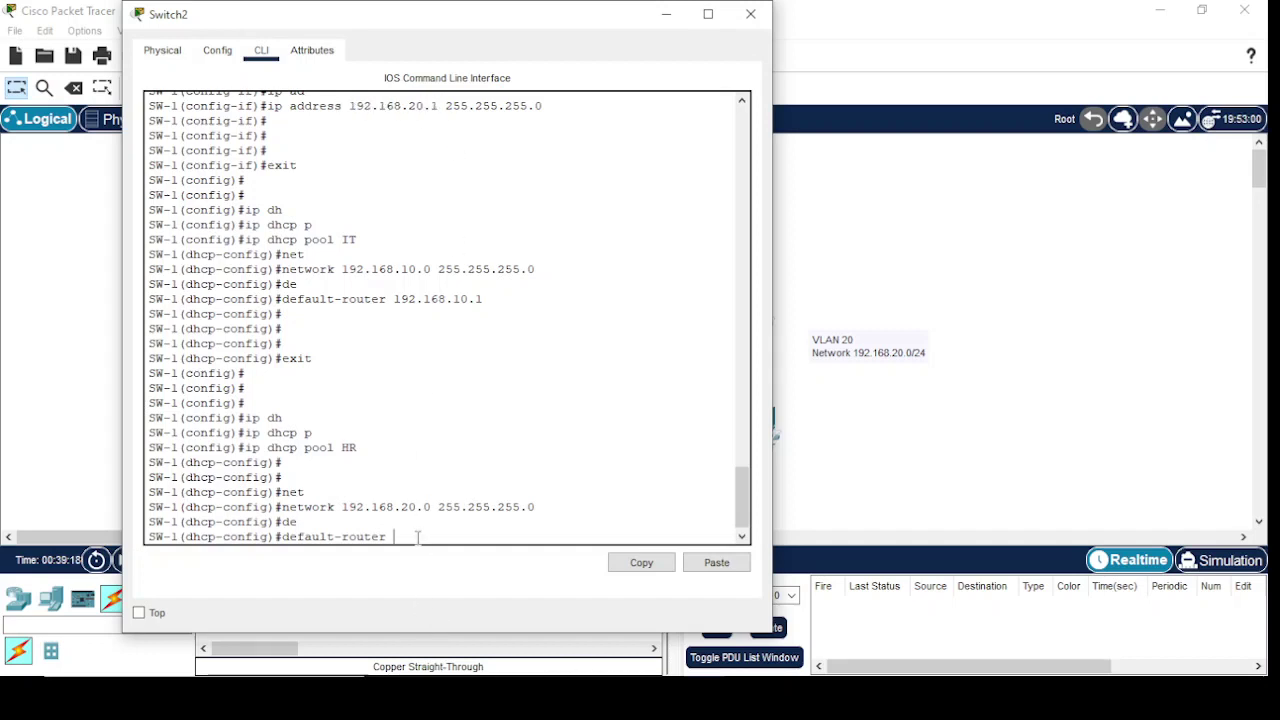
text(192.168.20.1)
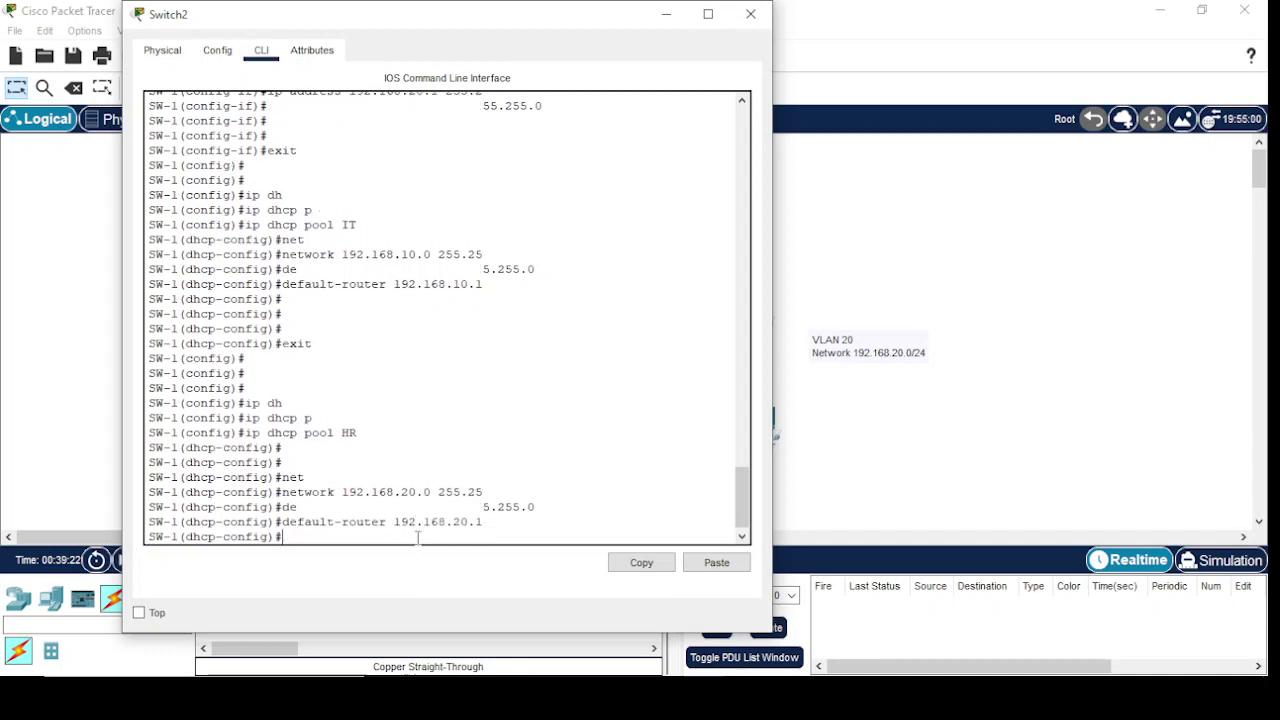
key(Return)
key(Return)
key(Return)
text(exit)
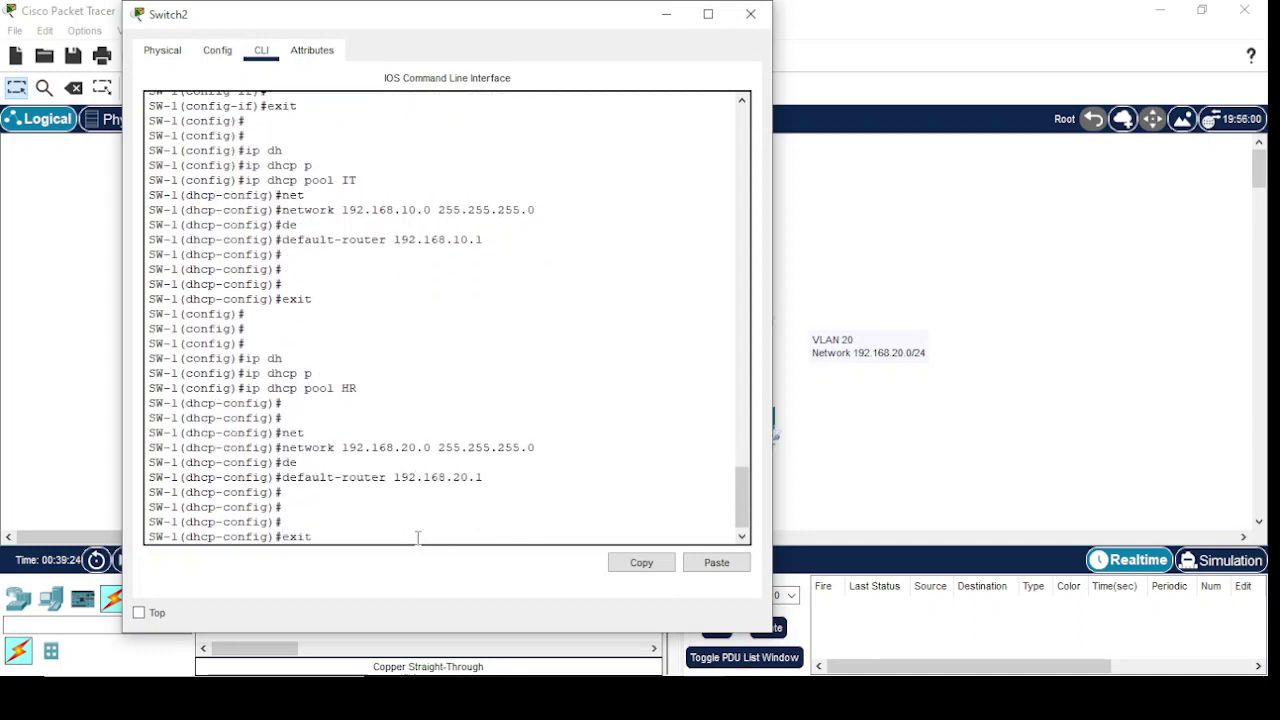
key(Return)
key(Return)
key(Return)
key(Return)
key(Return)
key(Return)
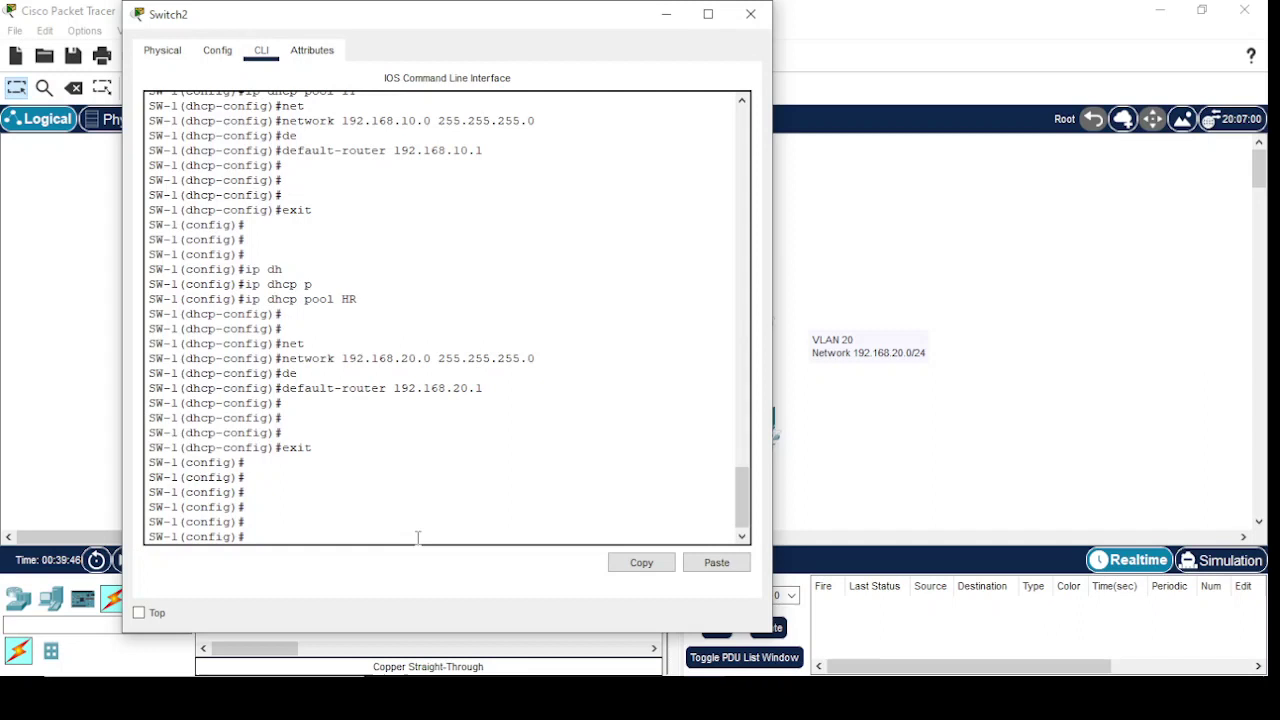
Exclude 192.168.10.1 through 192.168.10.50 from DHCP leasing
text(ip dh)
key(Tab)
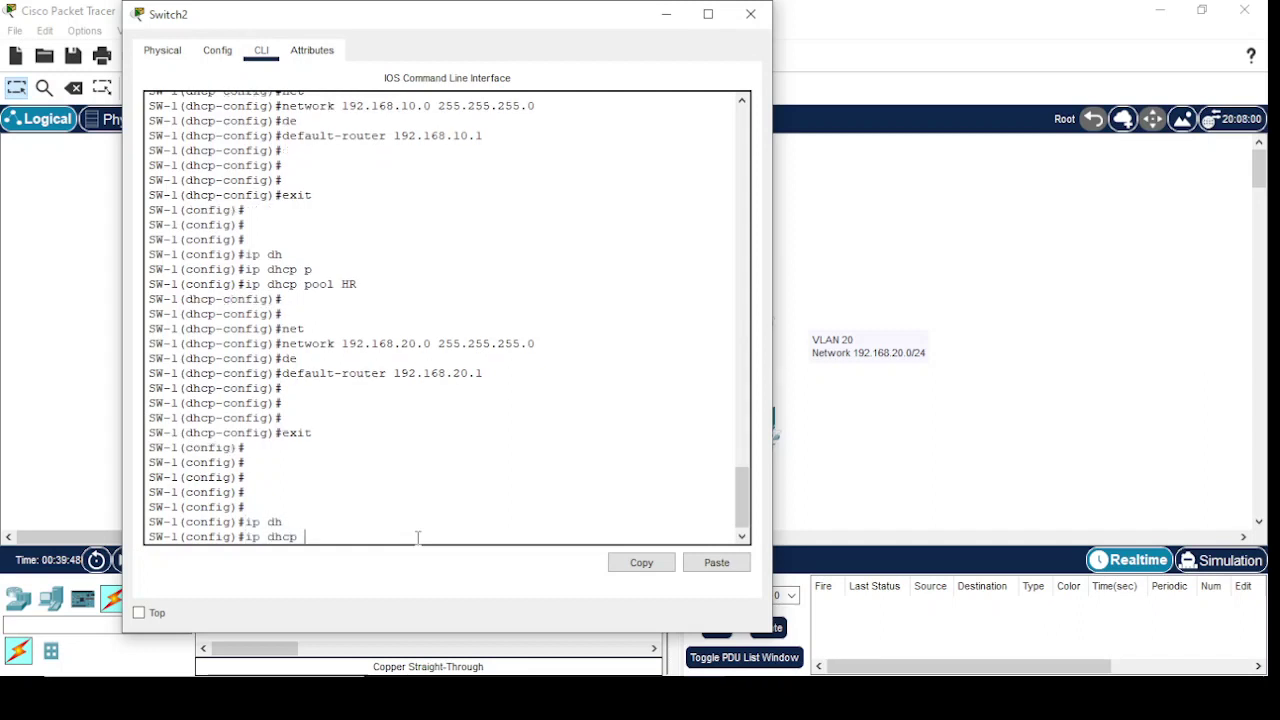
text(ex)
key(Tab)
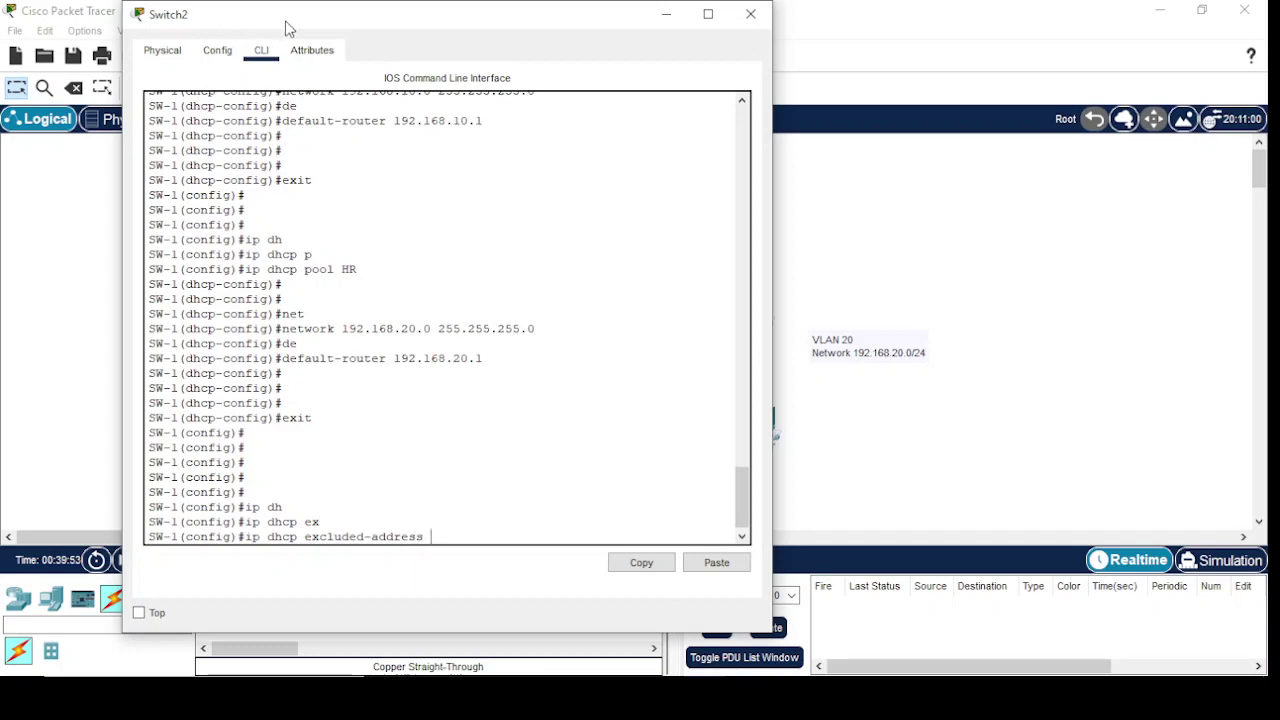
drag(287, 27, 675, 28)
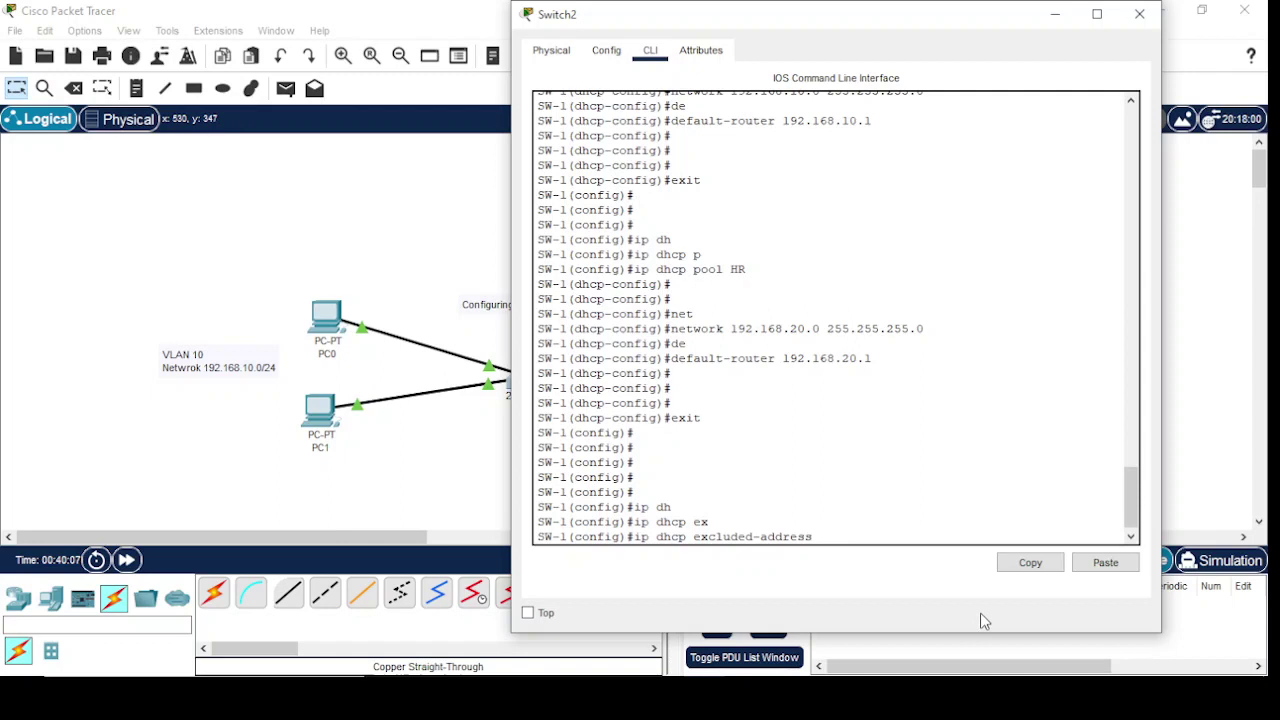
text(192.168.10.1 192.168.10.50)
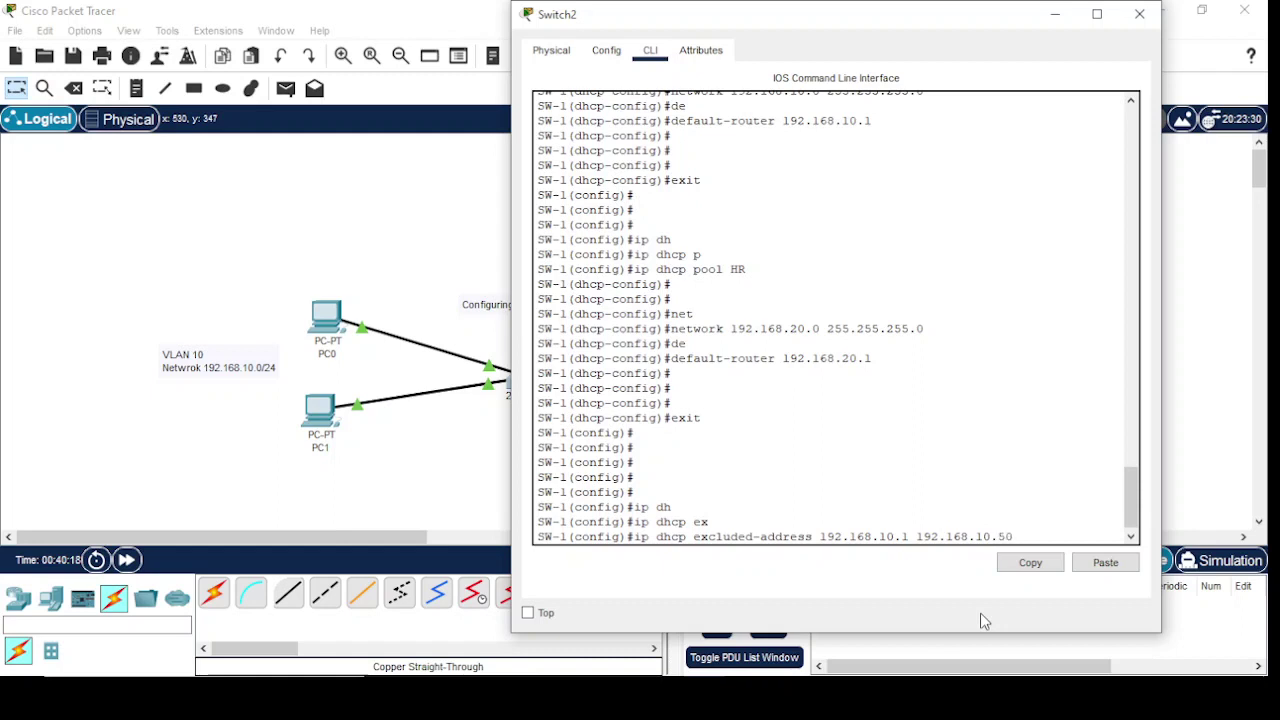
key(Return)
Exclude 192.168.20.1 through 192.168.20.50 from DHCP leasing
text(ig)#i)
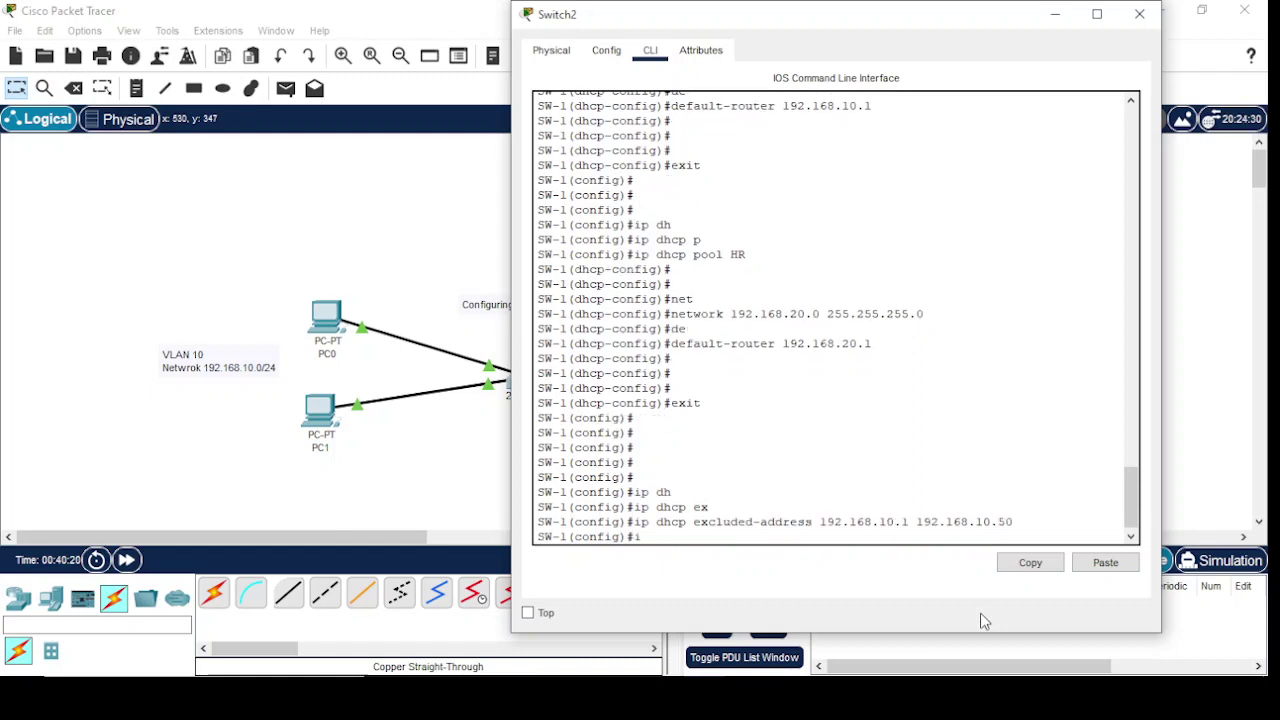
text(p dh)
key(Tab)
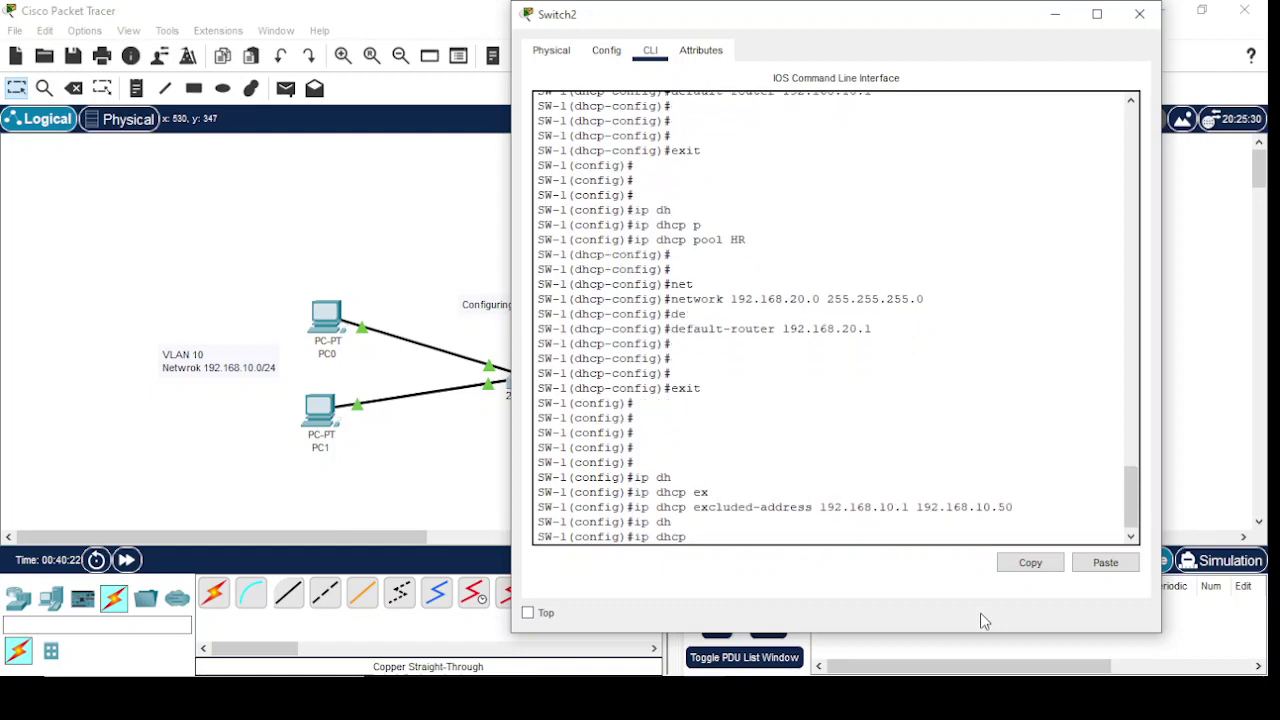
text(ex)
key(Tab)
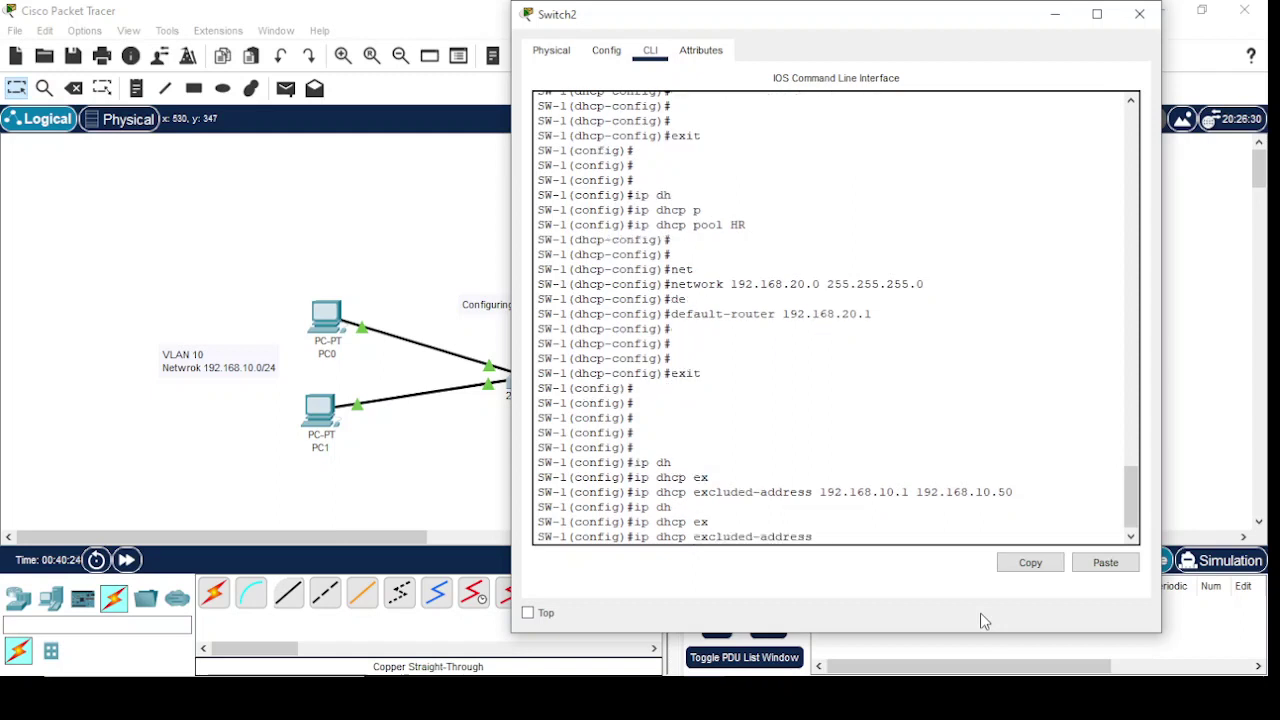
text(192.168.20.1 192.168.20.)
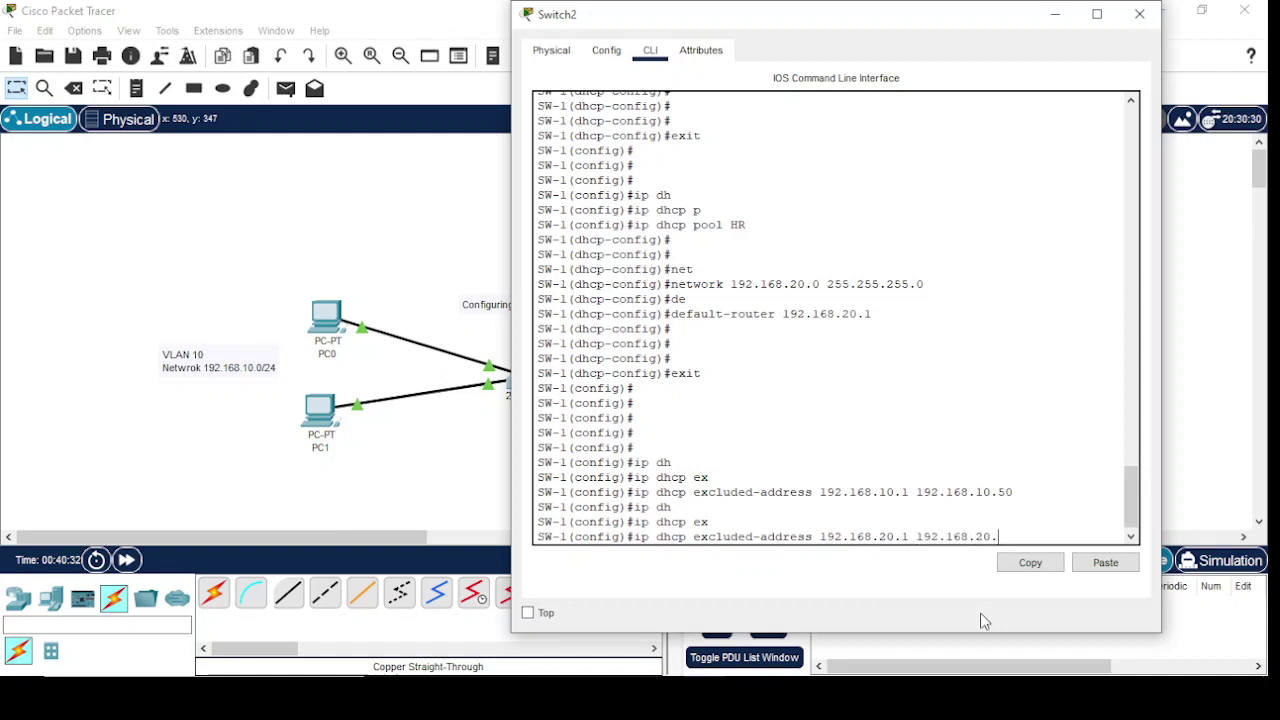
text(250)
key(Return)
key(Return)
key(Return)
key(Return)
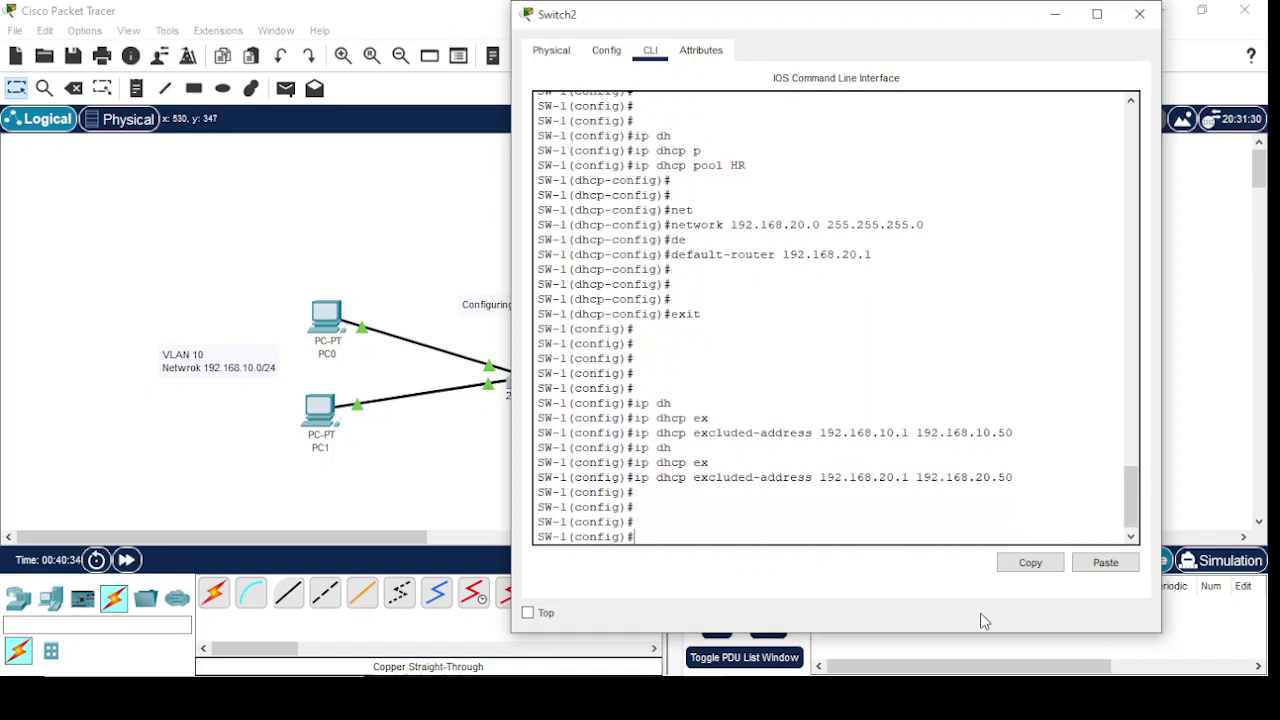
Exit configuration mode and save SW-1's configuration with wr
text(exit)
key(Return)
key(Return)
key(Return)
key(Return)
text(wr)
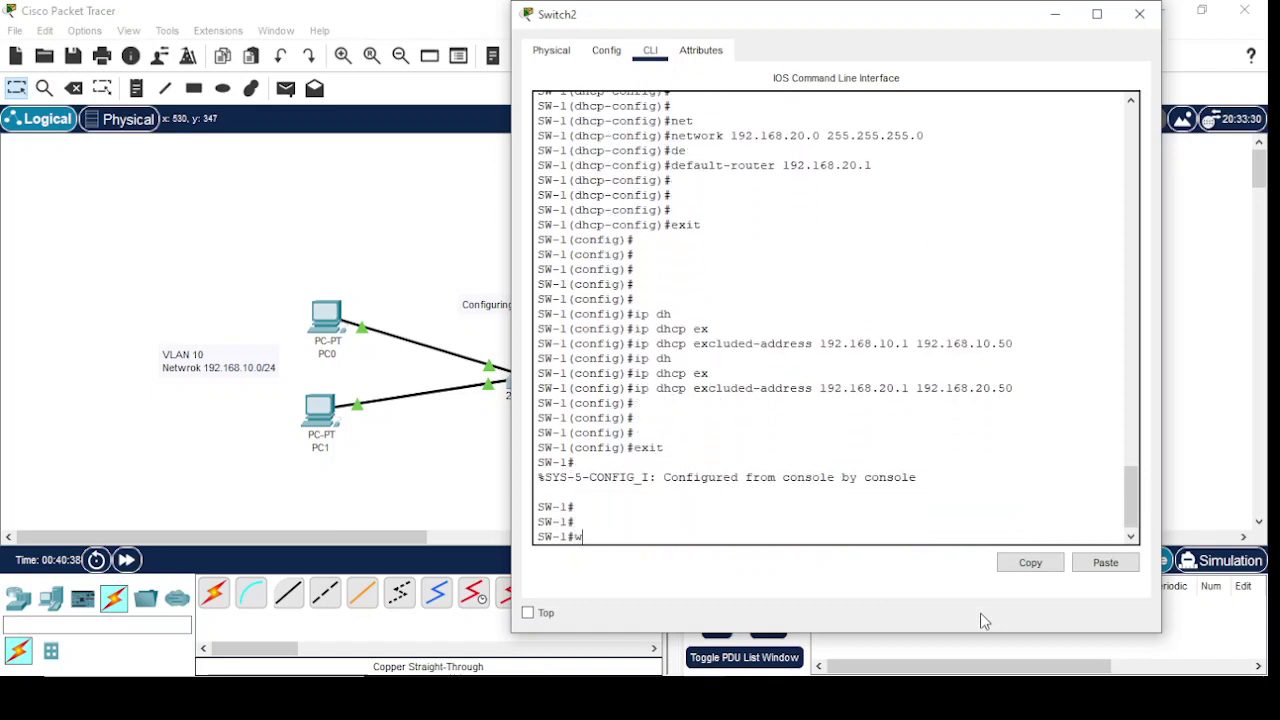
key(Return)
key(Return)
key(Return)
key(Return)
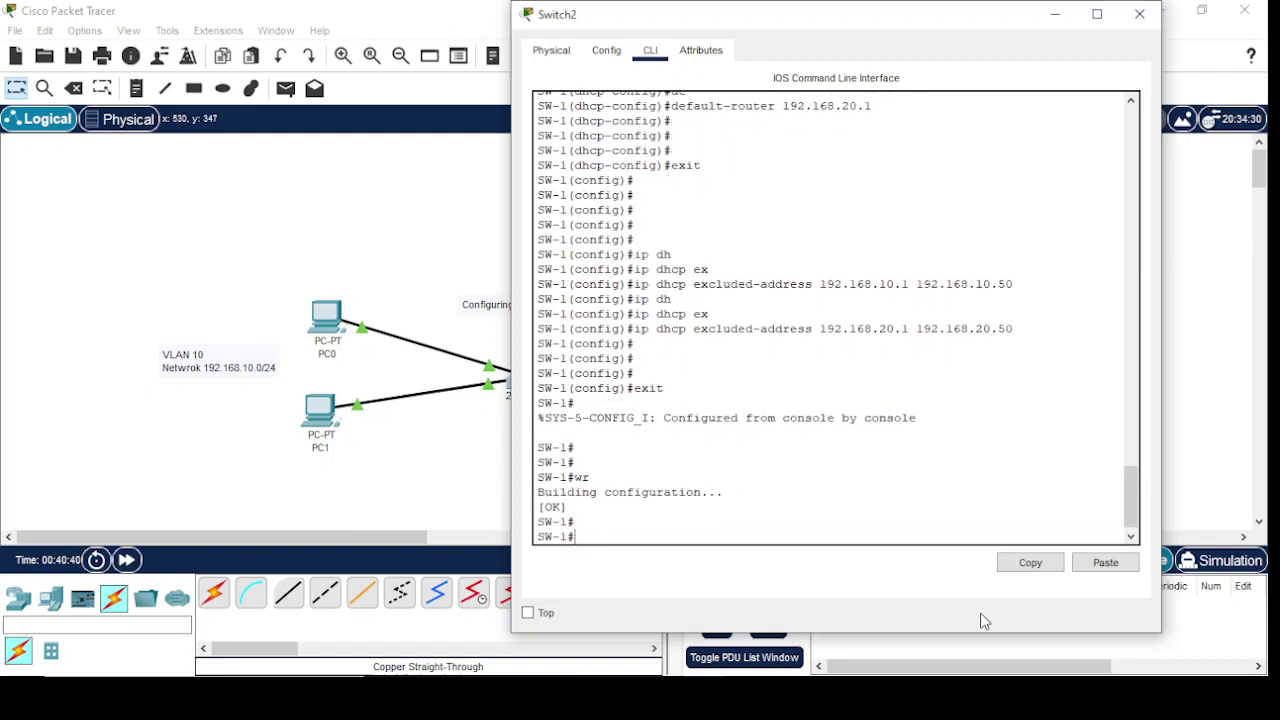
Display show running-config and review the pools, exclusions and VLAN gateways
text(sh)
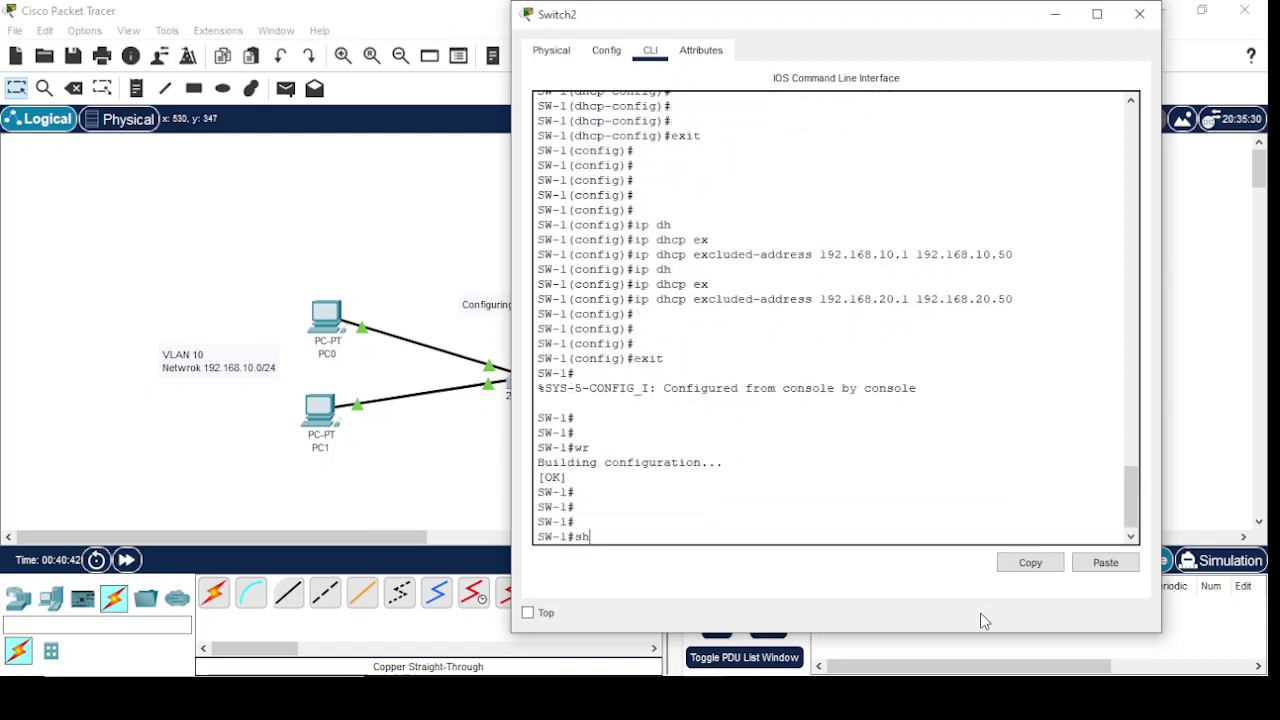
key(Tab)
text(ru)
key(Tab)
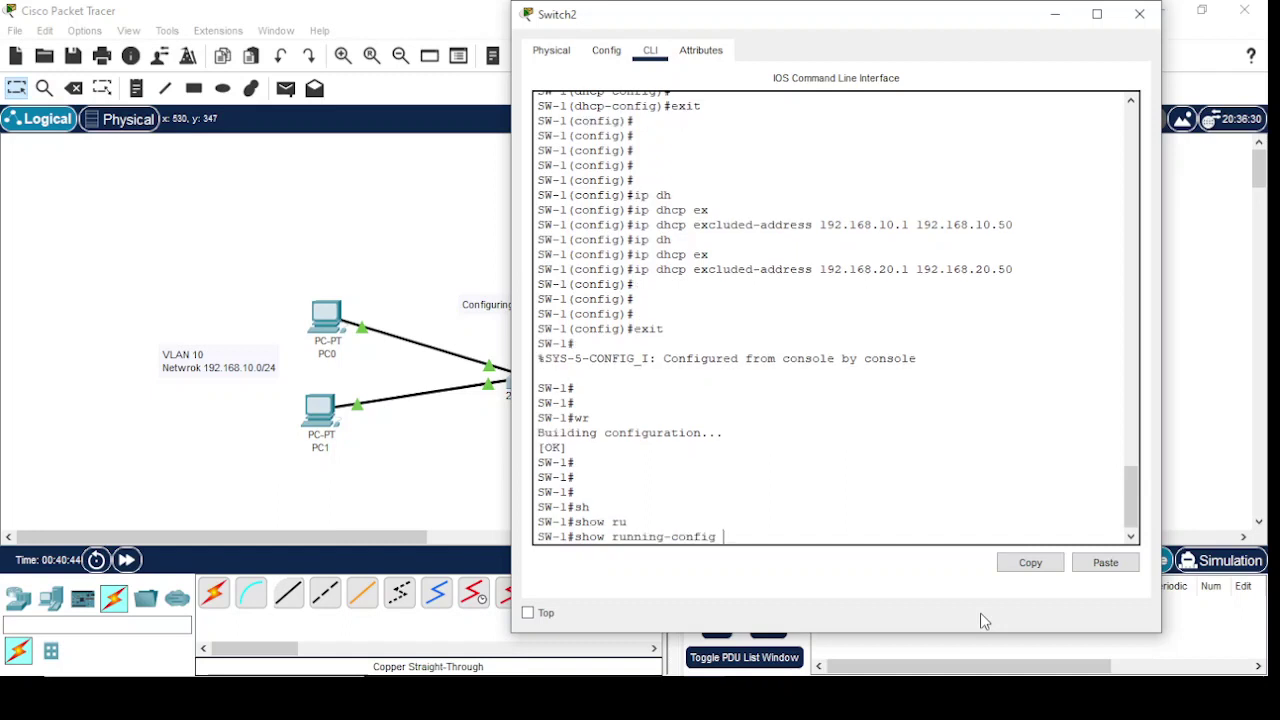
key(Return)
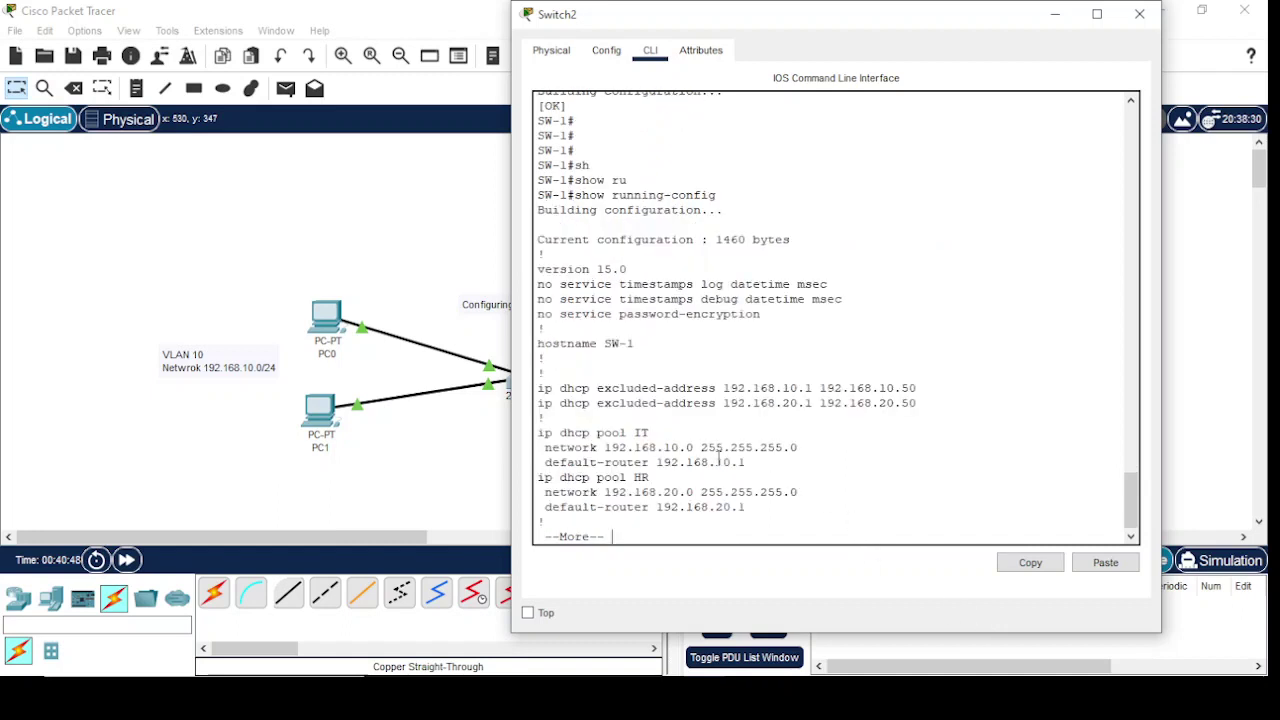
key(space)
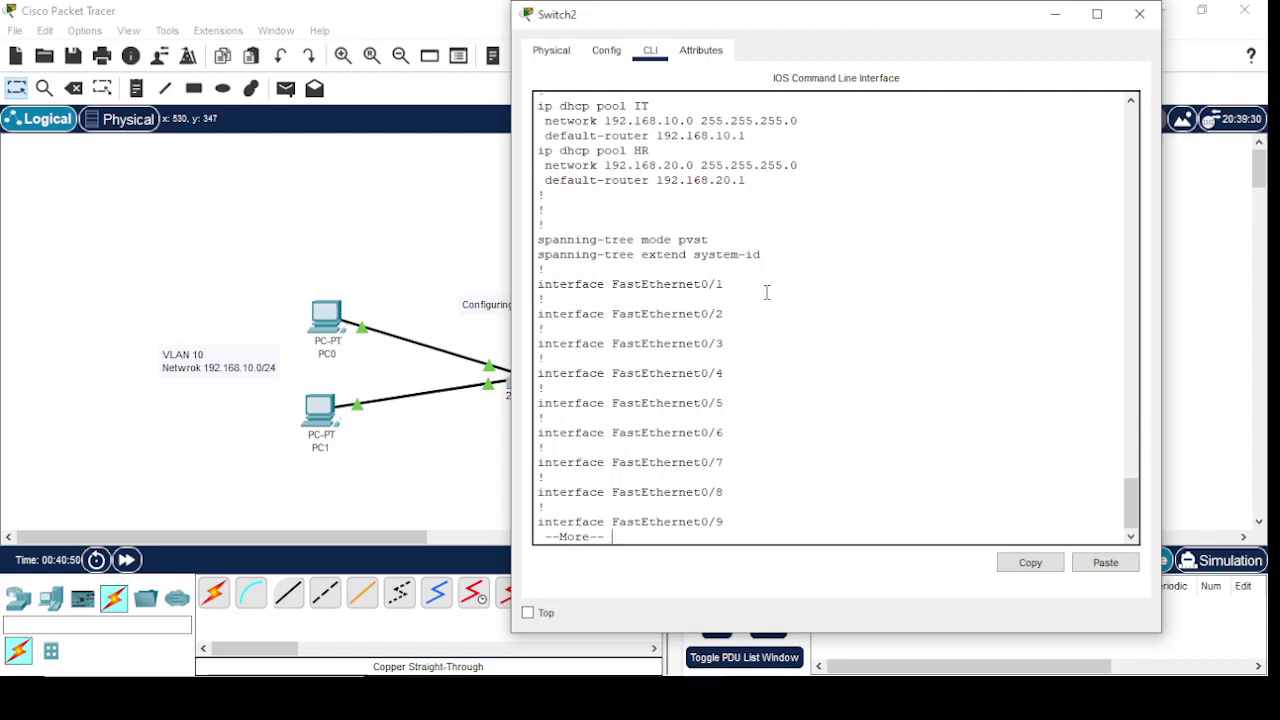
key(space)
key(space)
key(space)
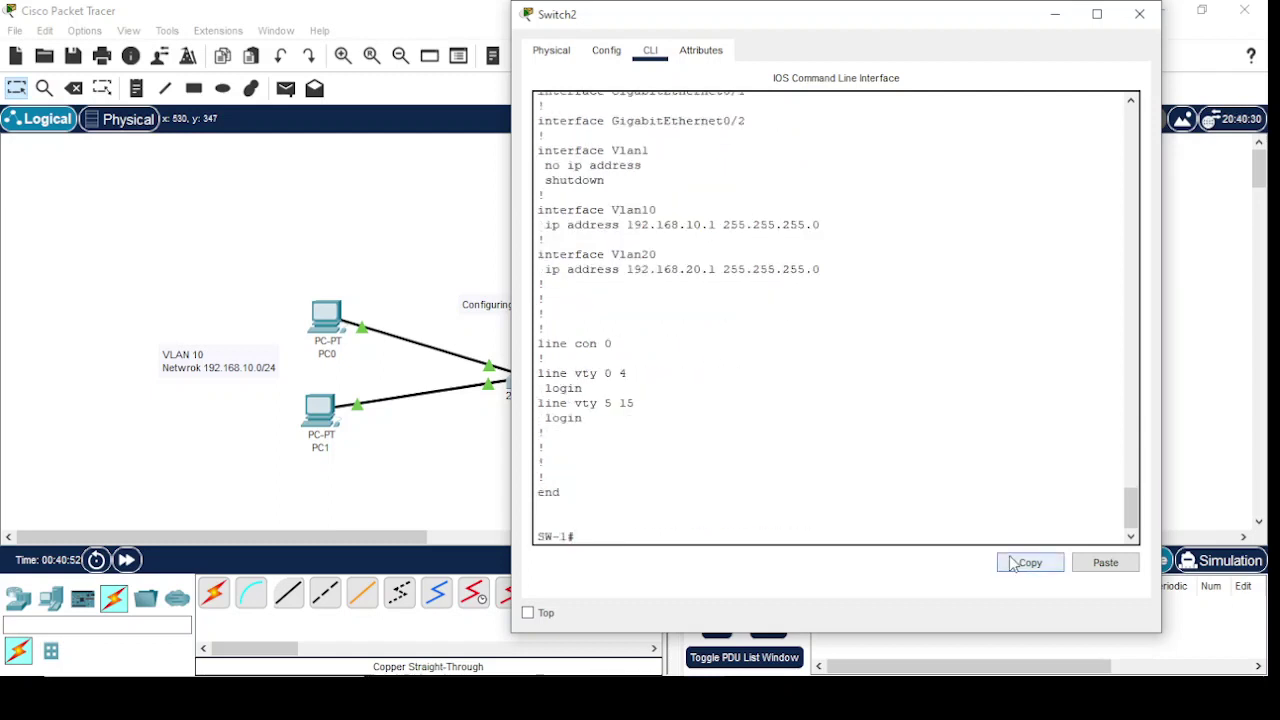
scroll(820, 337, up, 10)
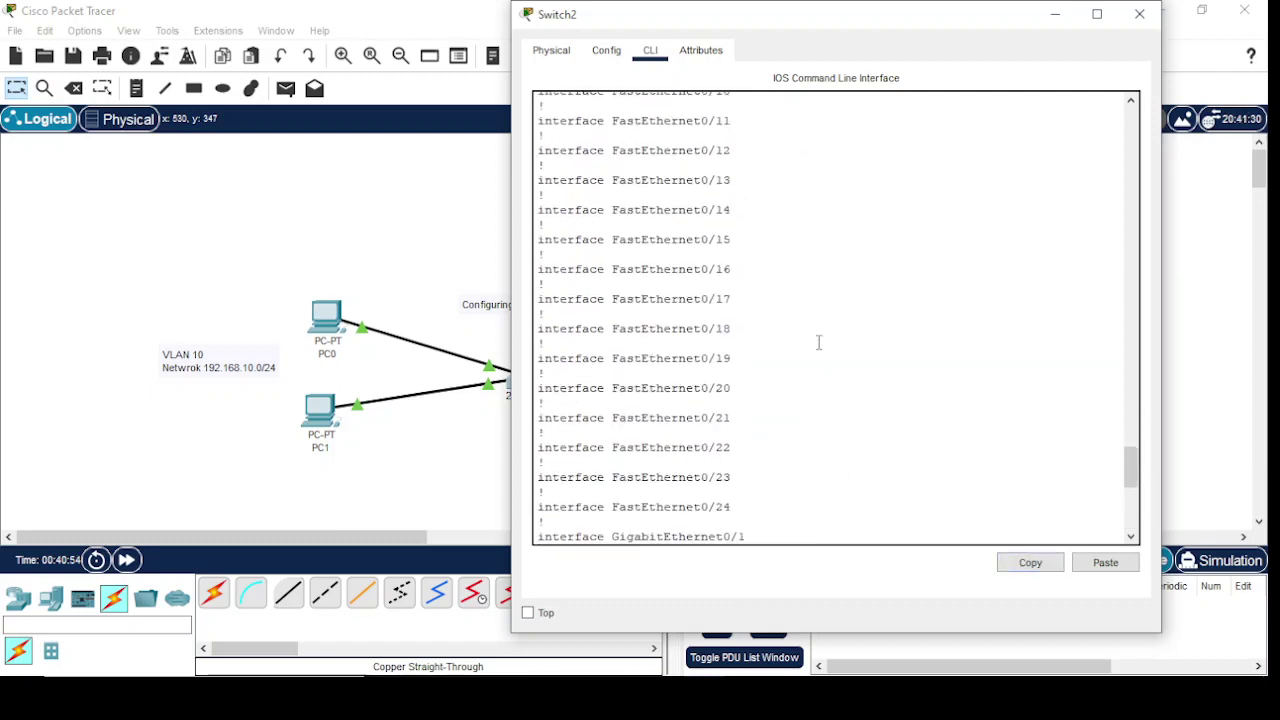
scroll(818, 342, up, 9)
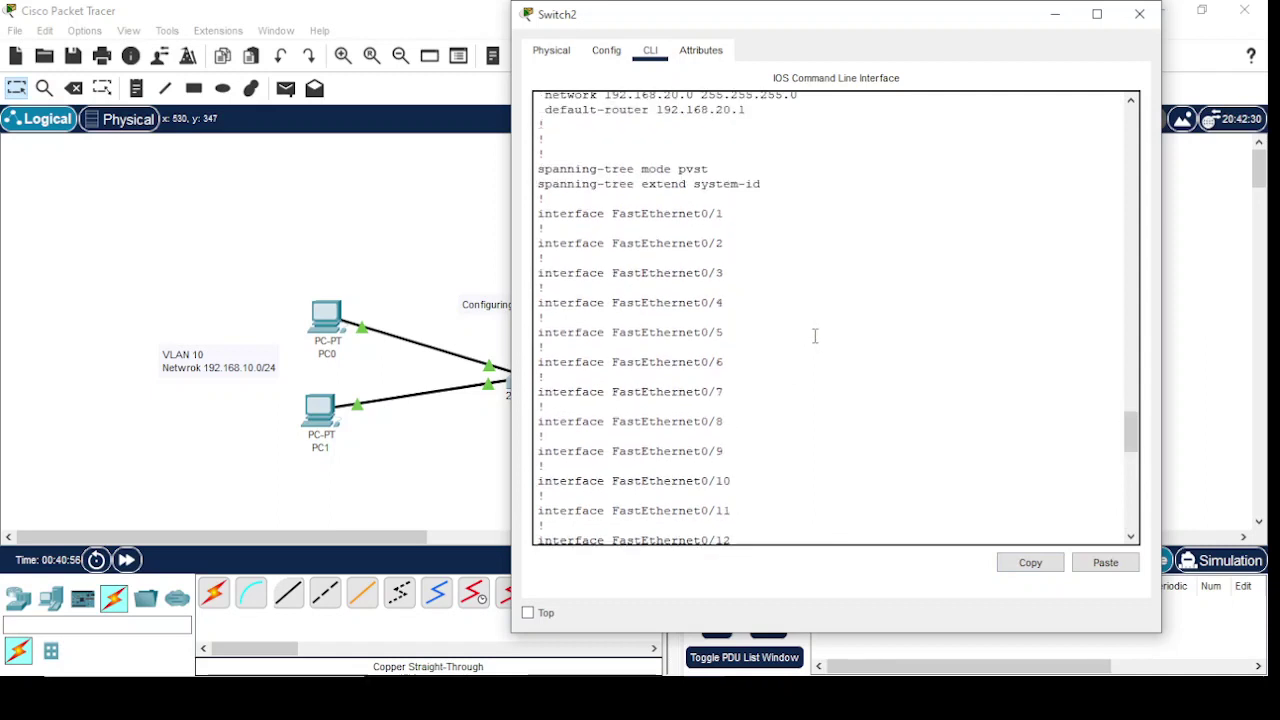
scroll(834, 443, down, 10)
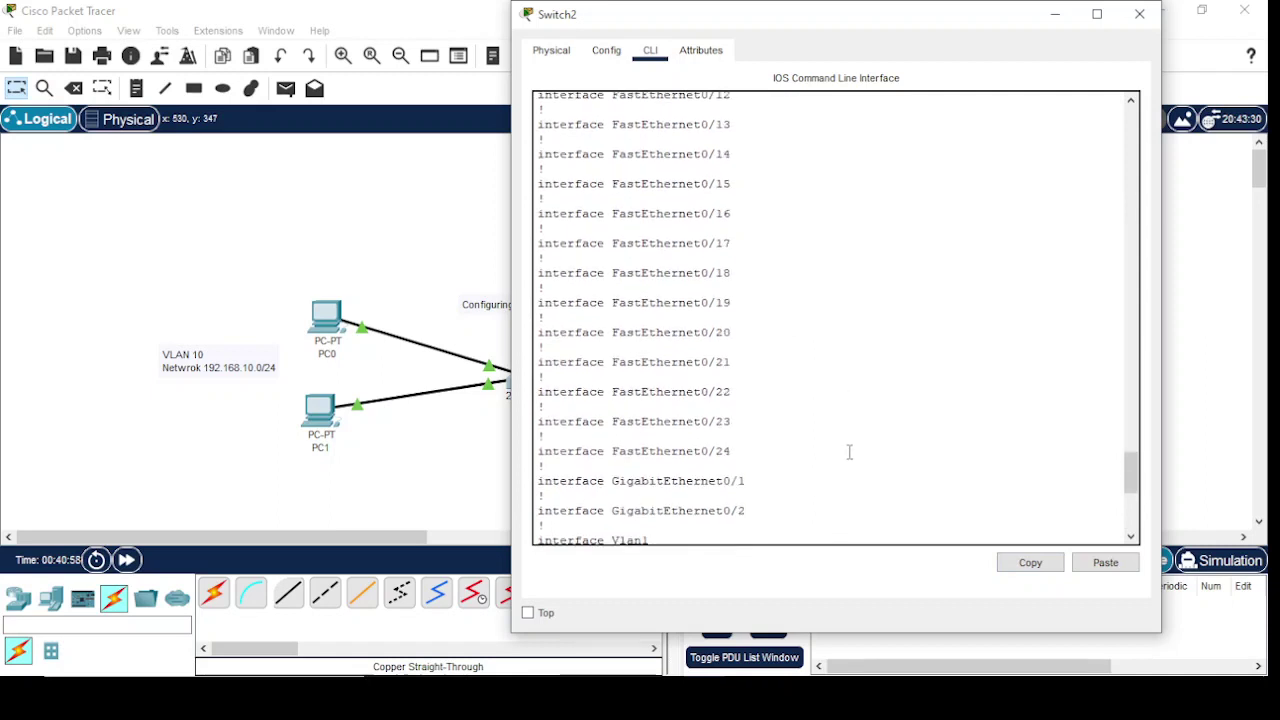
scroll(849, 452, down, 10)
Enter global configuration and select the interface range FastEthernet0/1–0/5
text(config t)
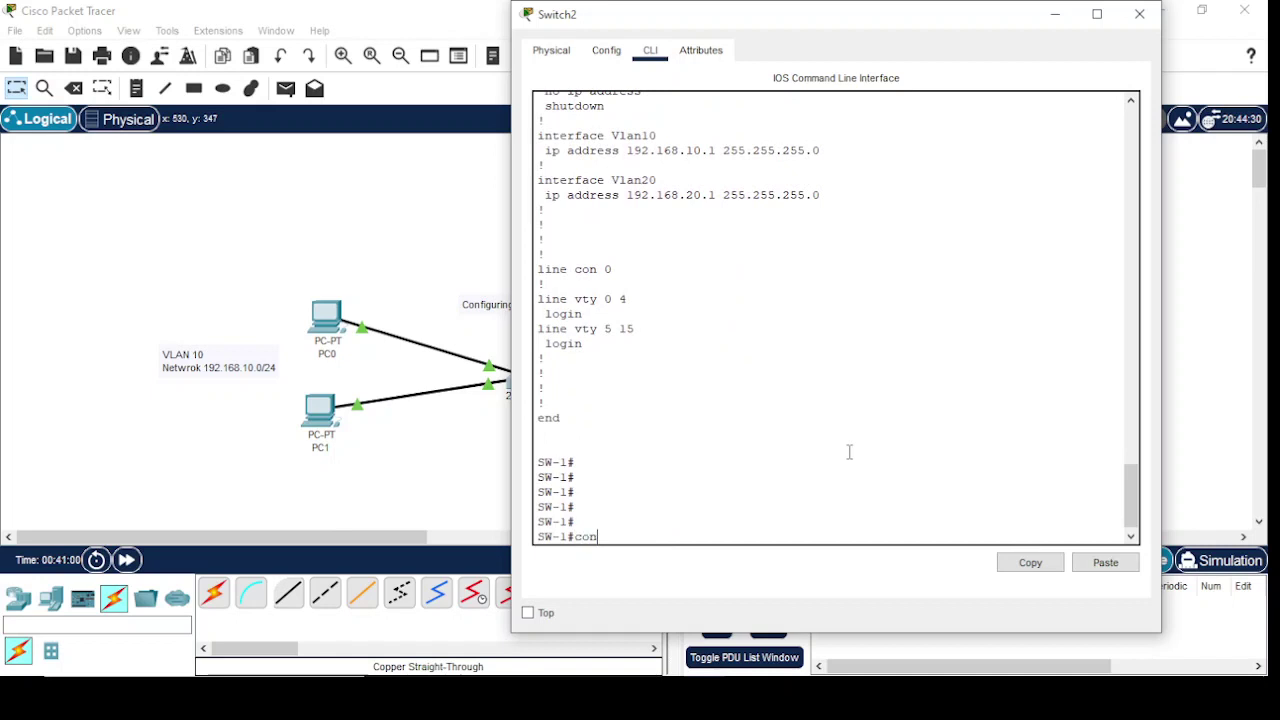
key(Return)
key(Return)
key(Return)
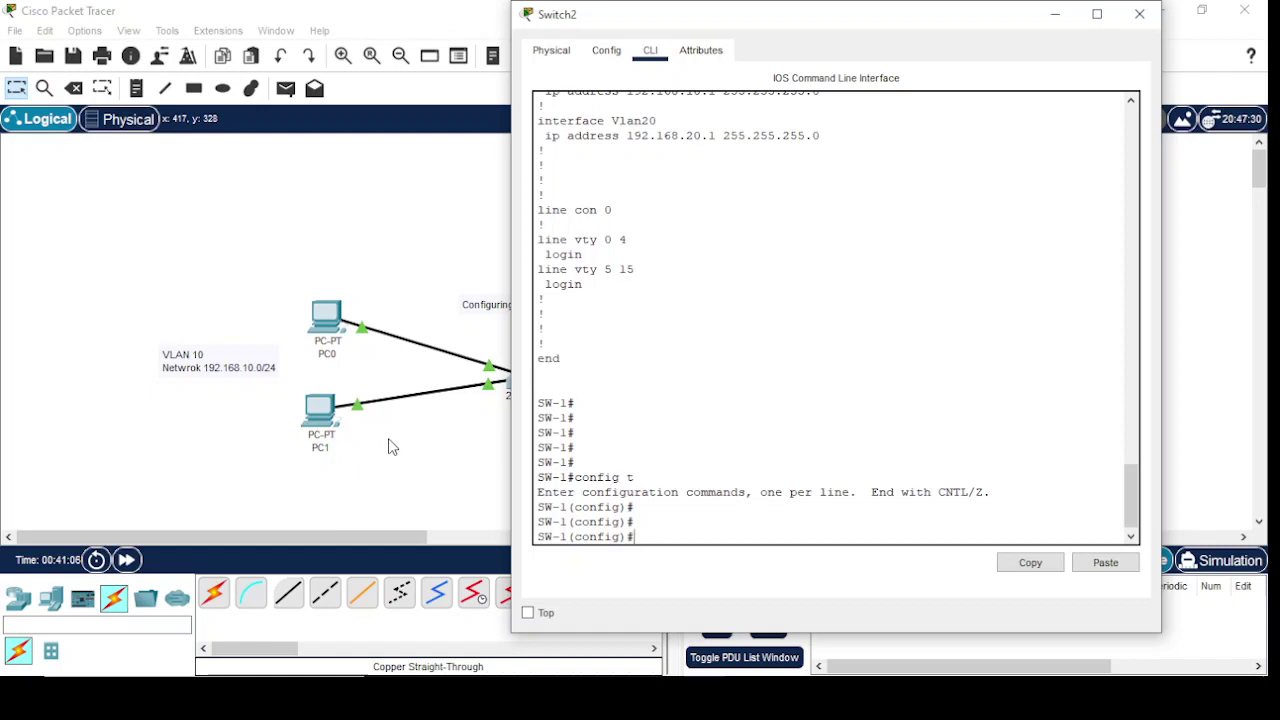
text(inter)
key(Tab)
text(r)
key(Tab)
text(f)
key(Tab)
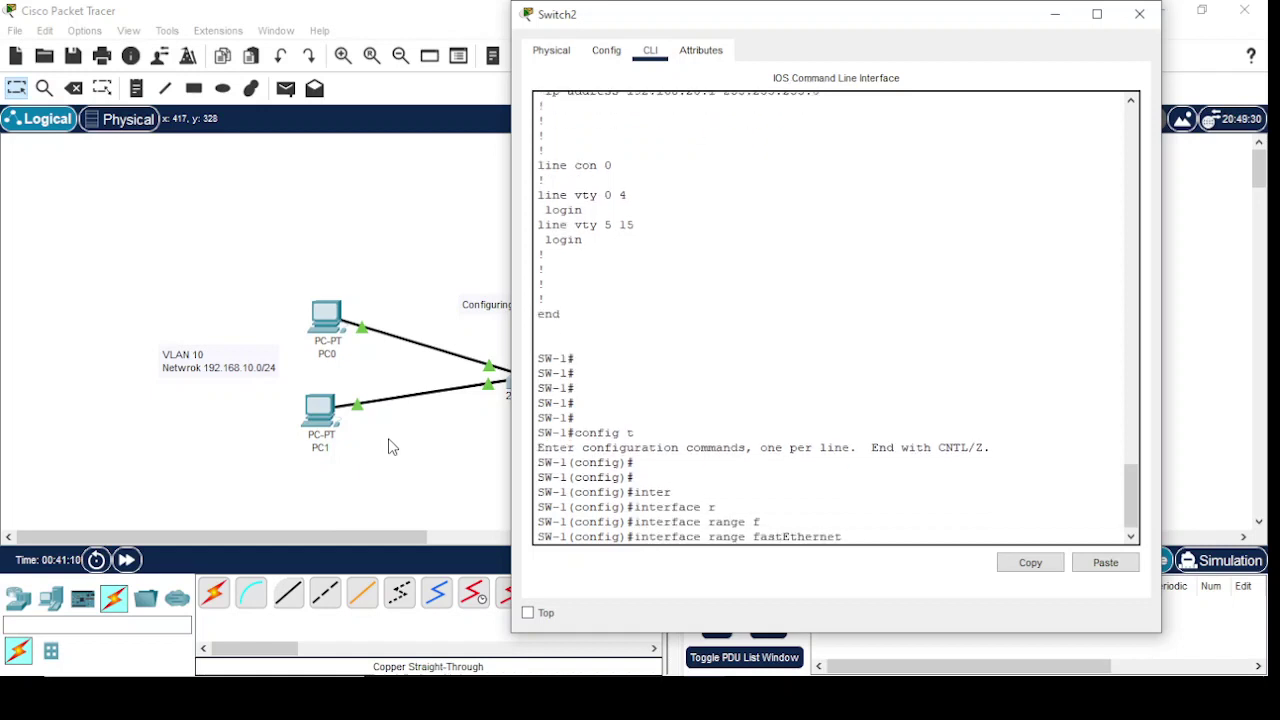
text(0/1-5)
key(Return)
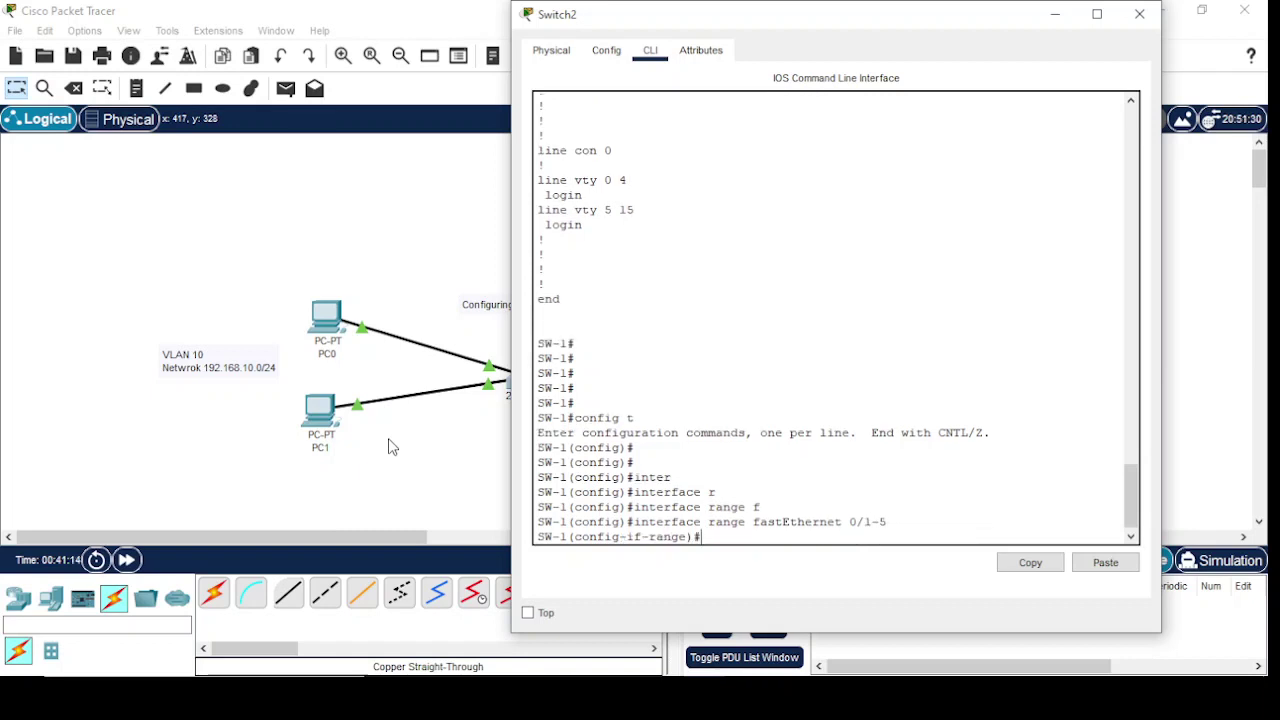
Set ports FastEthernet0/1–0/5 to switchport mode access
text(sw)
key(Tab)
text(mo)
key(Tab)
text(ac)
key(Tab)
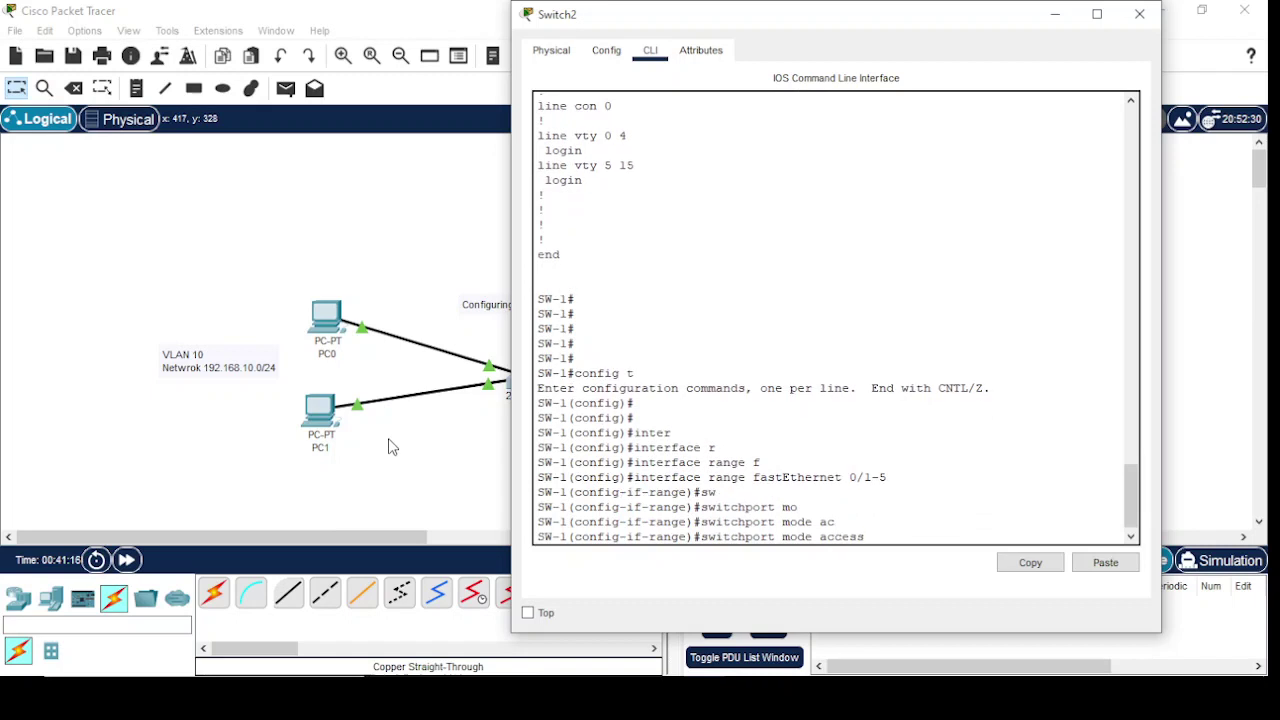
key(Return)
key(Return)
Assign ports FastEthernet0/1–0/5 to access VLAN 10
text(sw)
key(Tab)
text(ac)
key(Tab)
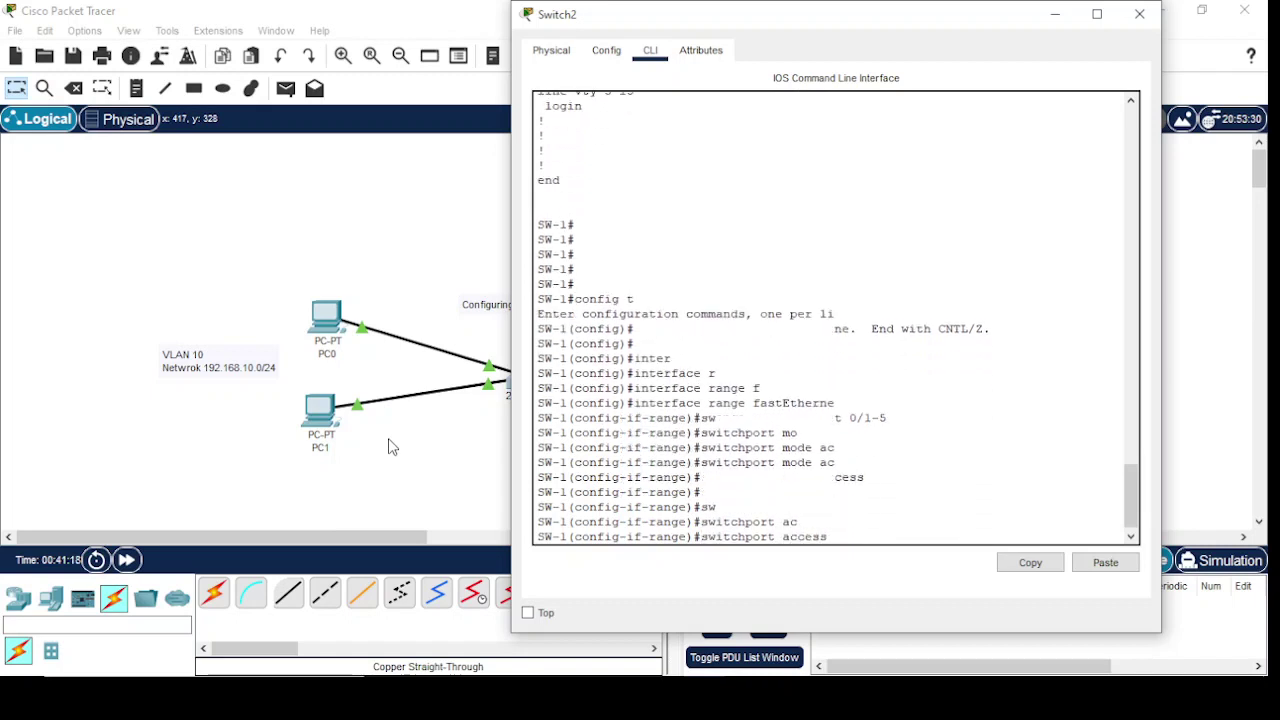
text(vl)
key(Tab)
text(10)
key(Return)
key(Return)
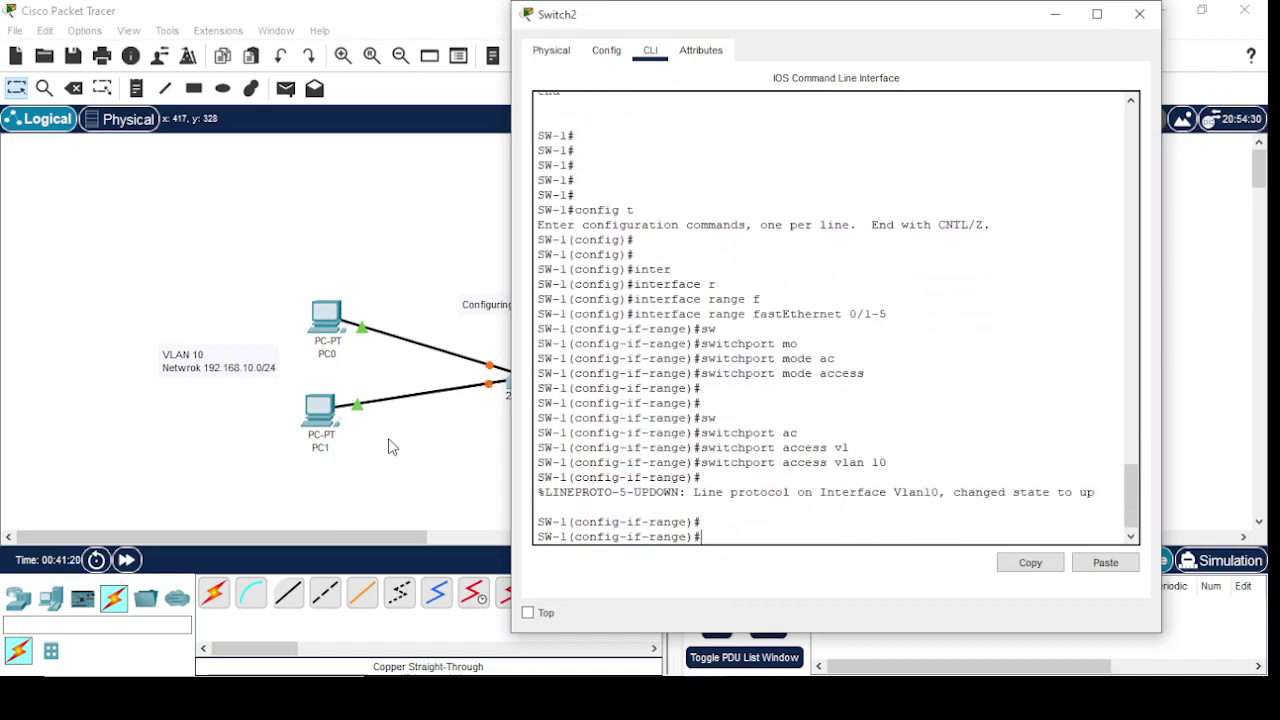
Leave the current range and select the interface range FastEthernet0/6–0/10
text(exit)
key(Return)
key(Return)
text(inter)
key(Tab)
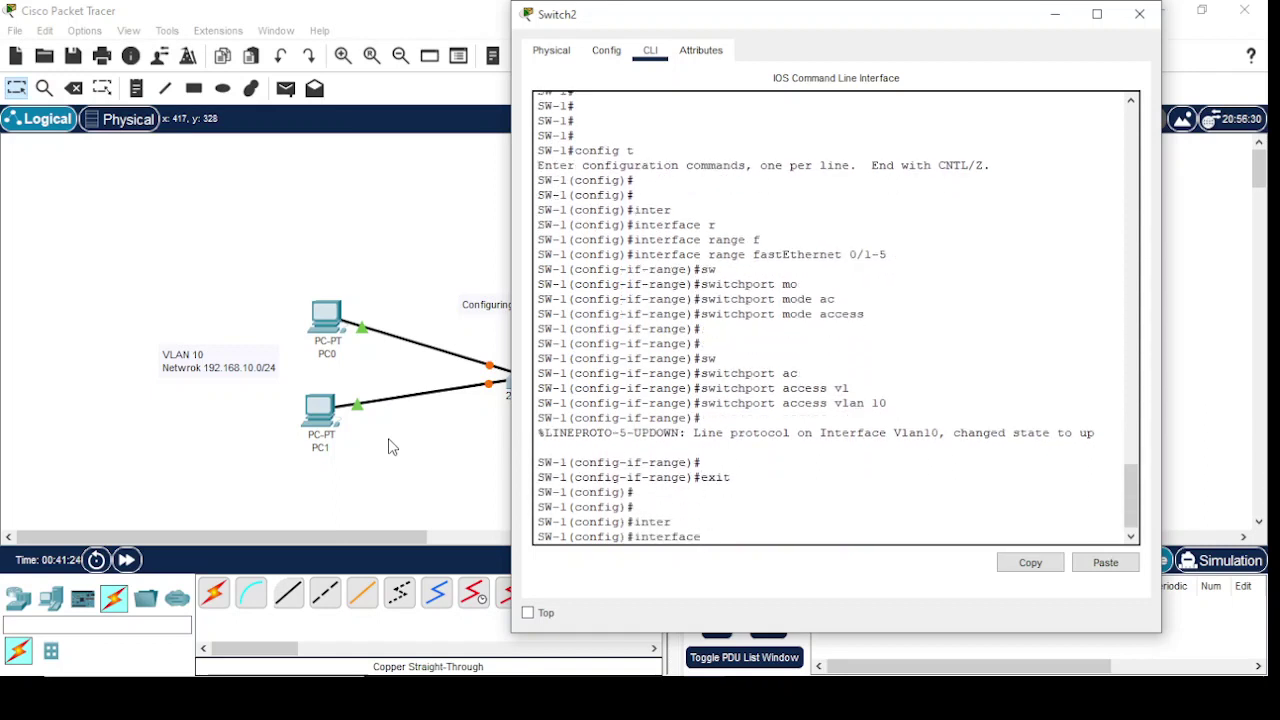
text(r)
key(Tab)
text(f)
key(Tab)
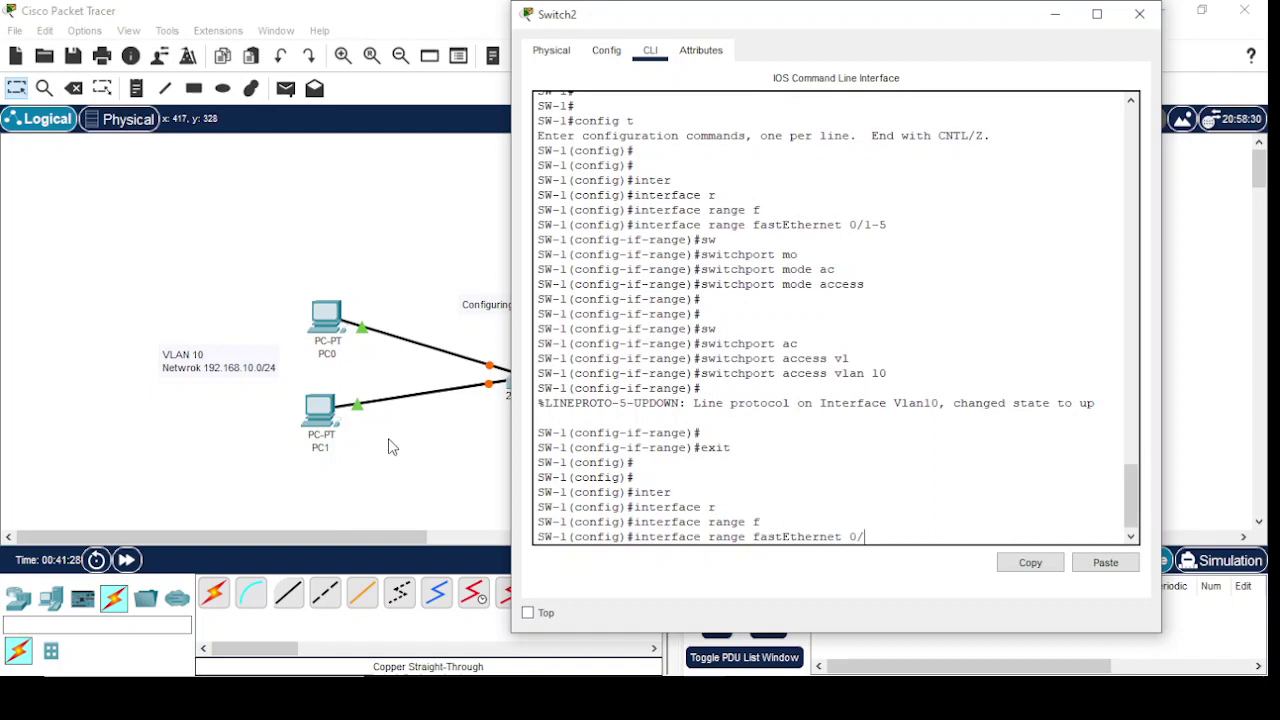
text(6-10)
key(Return)
key(Return)
key(Return)
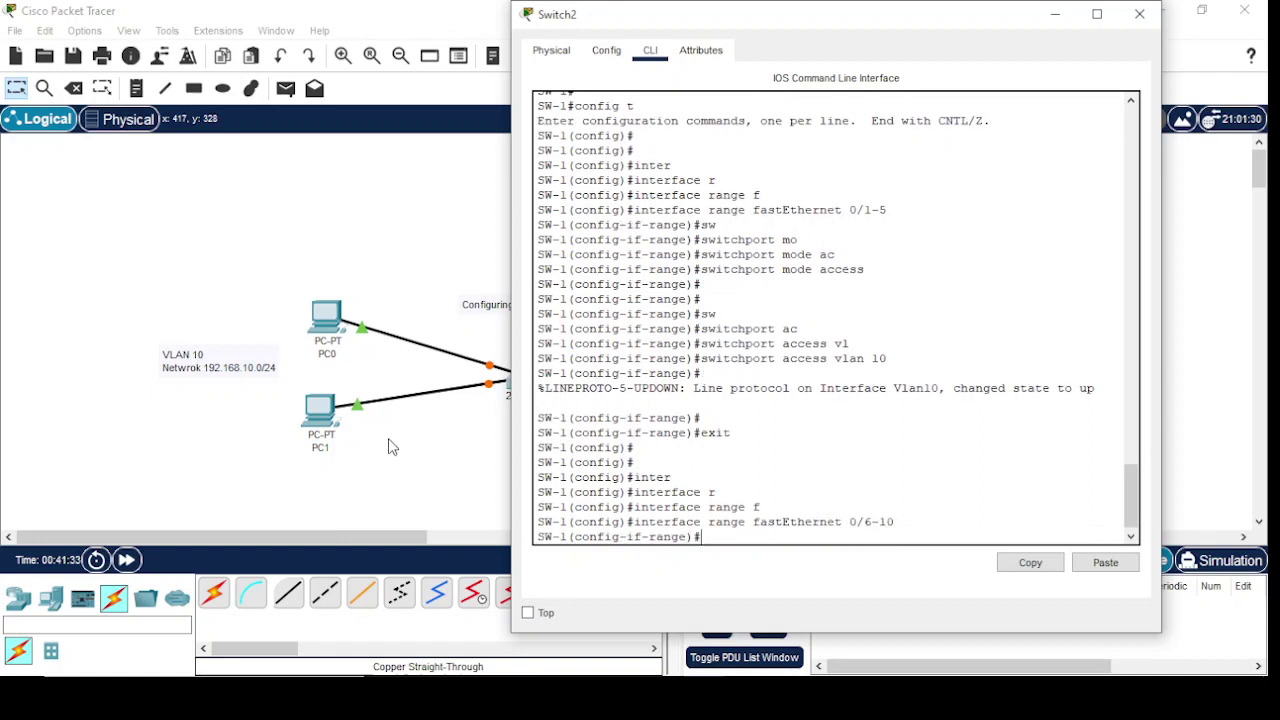
Set ports FastEthernet0/6–0/10 to switchport mode access
text(sw)
key(Tab)
text(mo)
key(Tab)
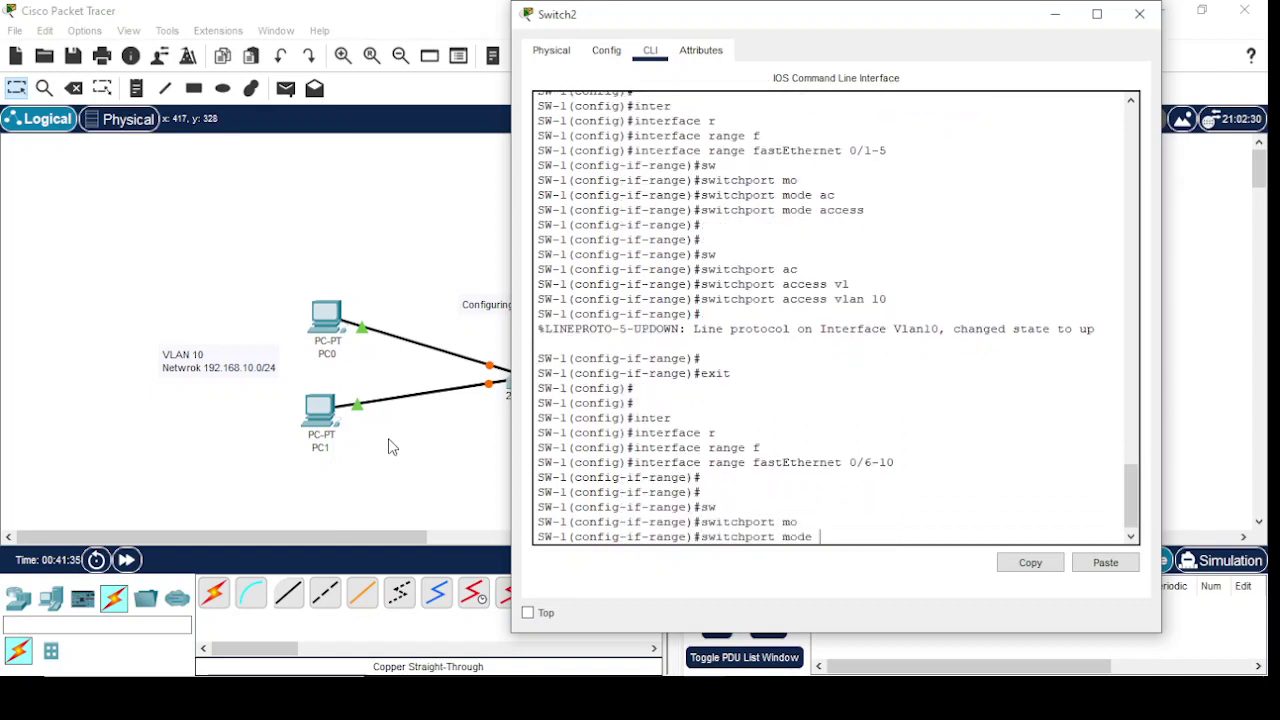
text(ac)
key(Tab)
key(Return)
Assign ports FastEthernet0/6–0/10 to access VLAN 20
text(s)
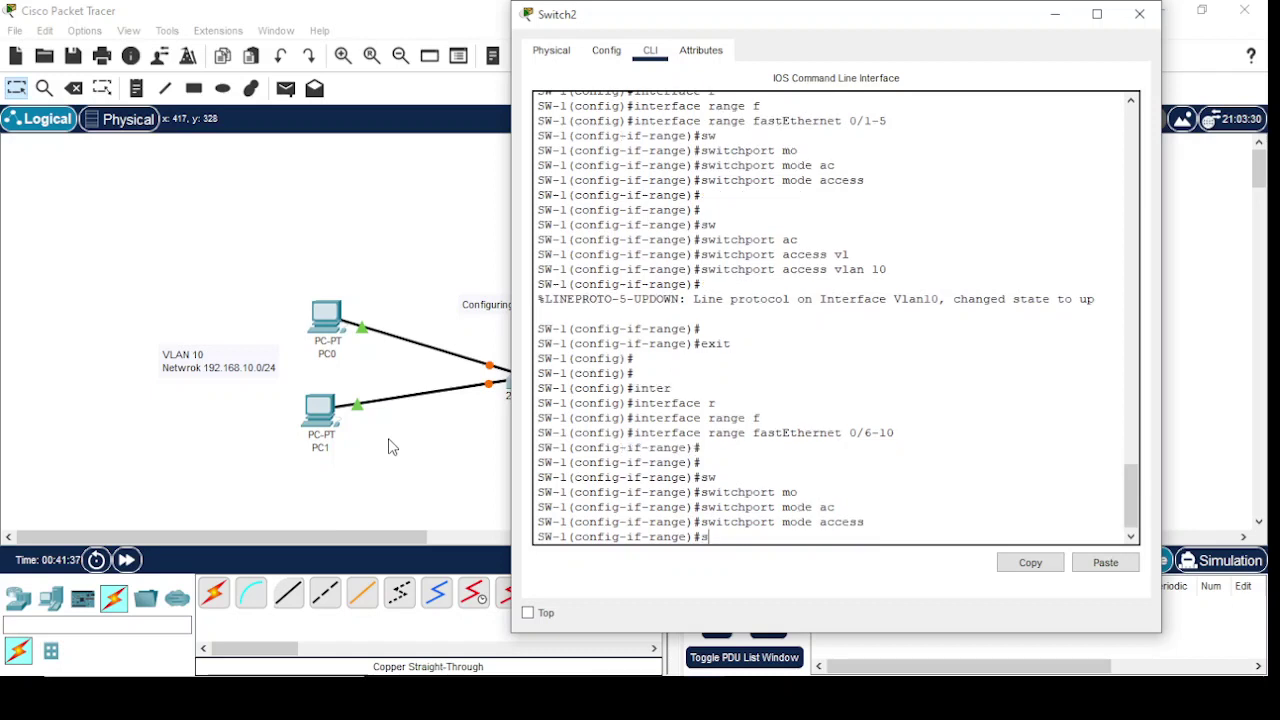
text(w)
key(Tab)
text(ac)
key(Tab)
text(vl)
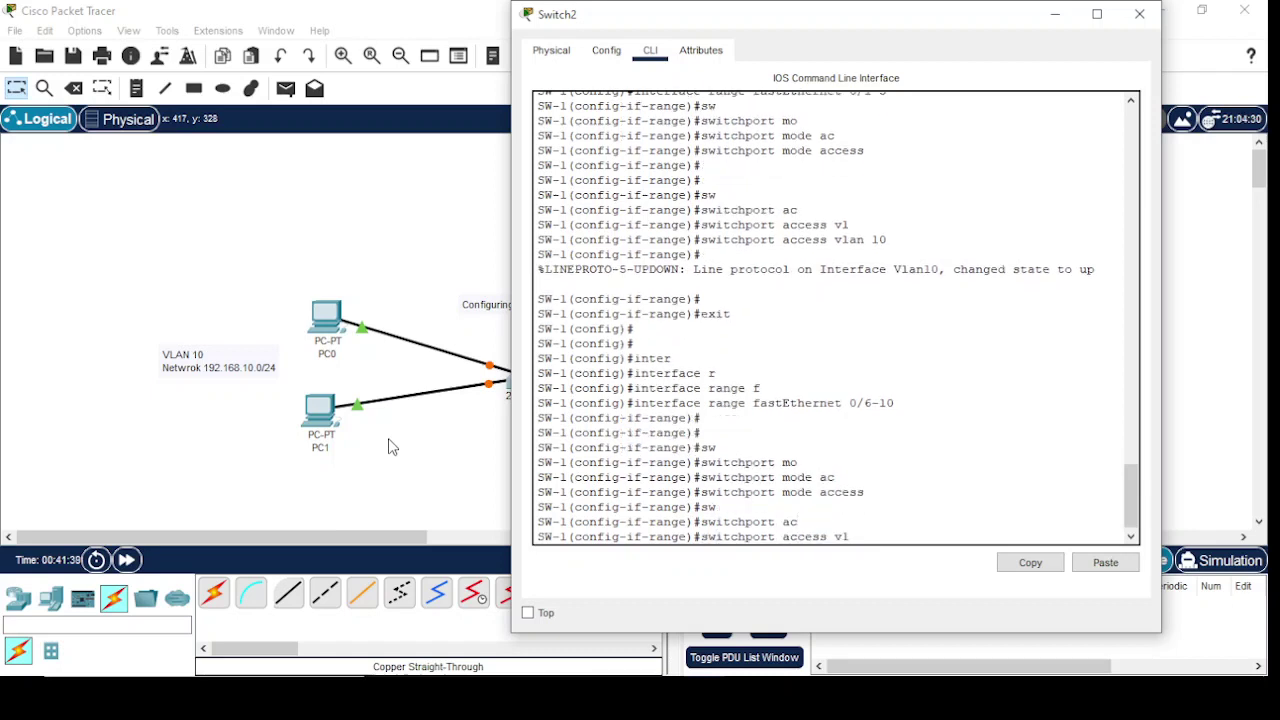
key(Tab)
text(20)
key(Return)
key(Return)
key(Return)
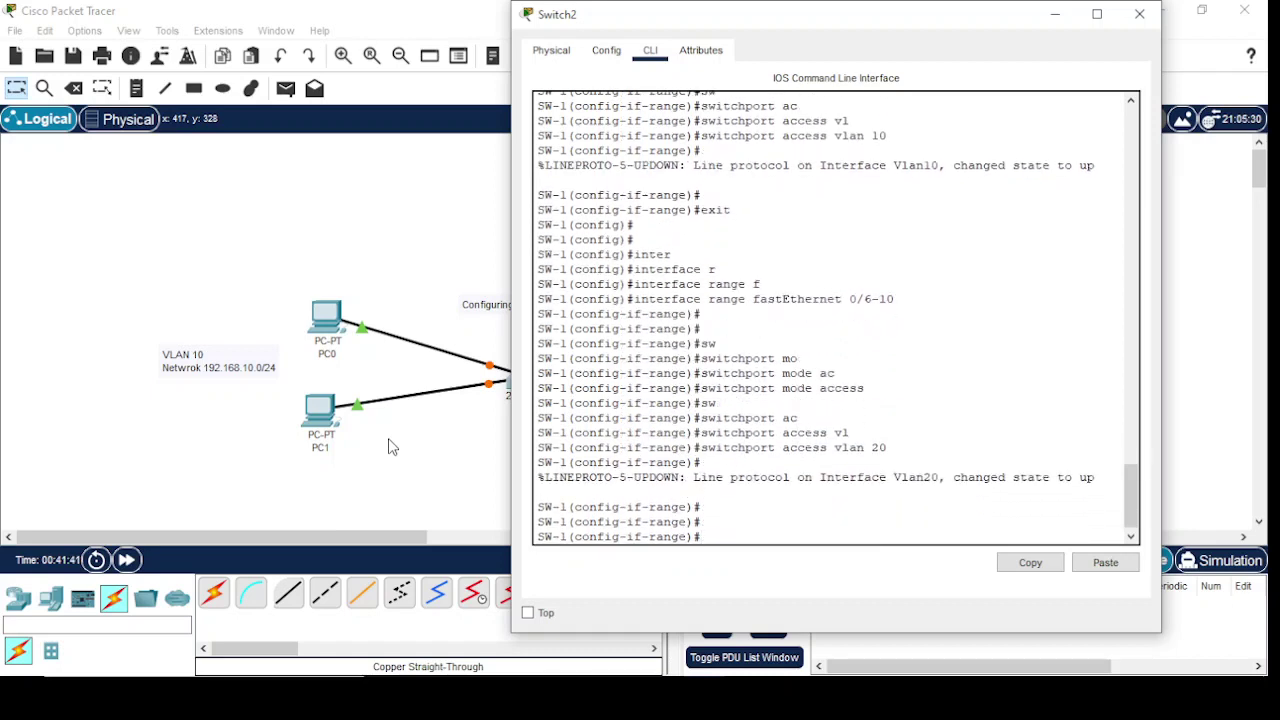
Exit to global configuration and save the running configuration with 'do wr'
text(exit)
key(Return)
key(Return)
key(Return)
key(Return)
key(Return)
key(Return)
key(Return)
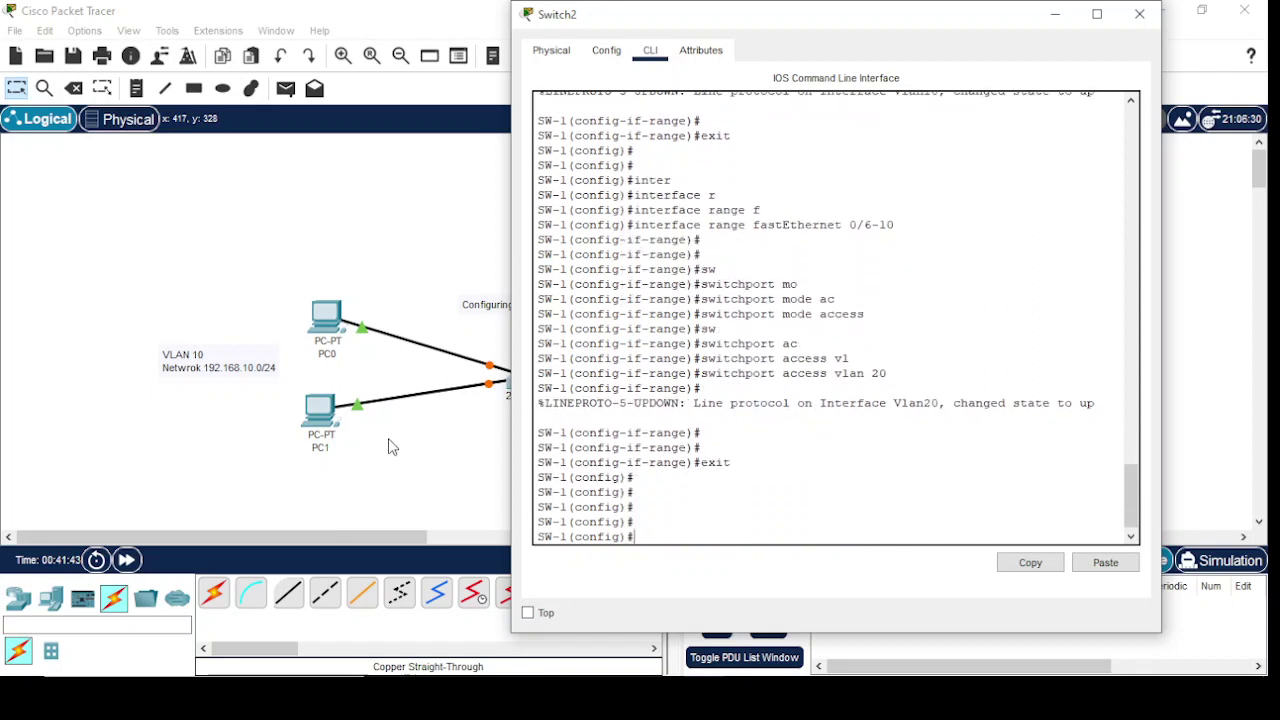
text(do wr)
key(Return)
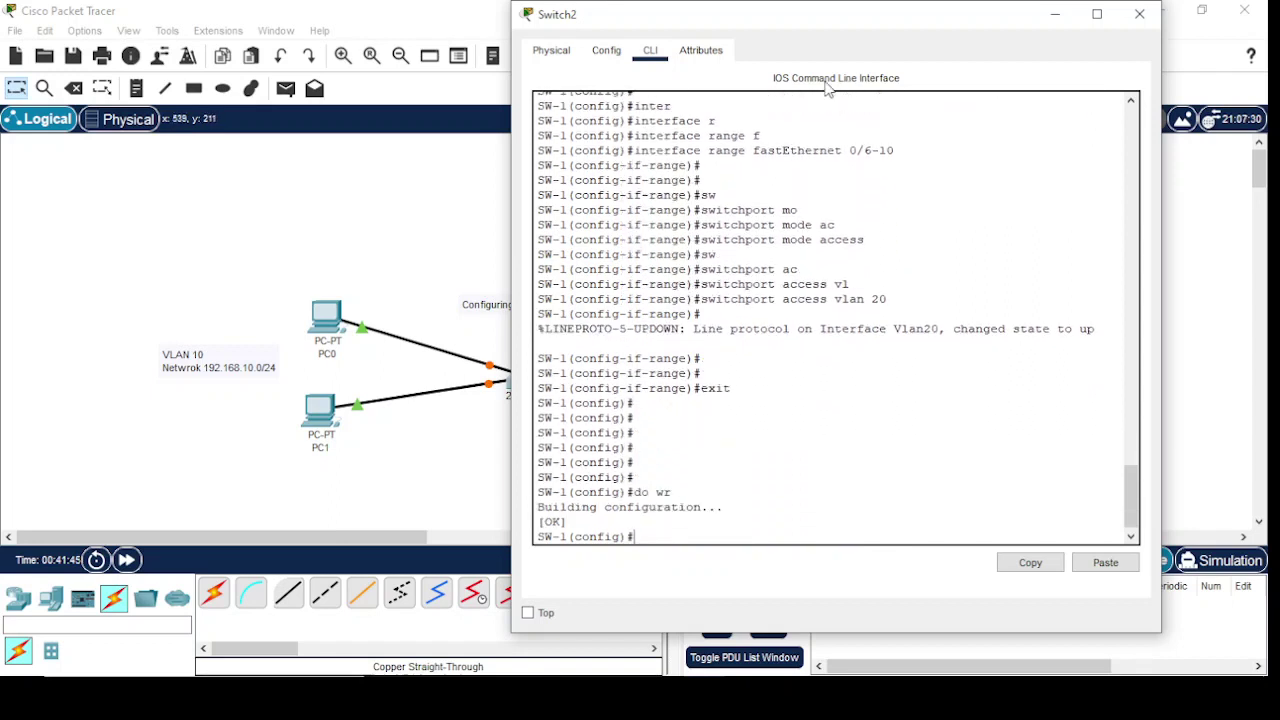
Switch PC0's IP configuration to DHCP, obtaining 192.168.10.51 with gateway 192.168.10.1
click(1069, 22)
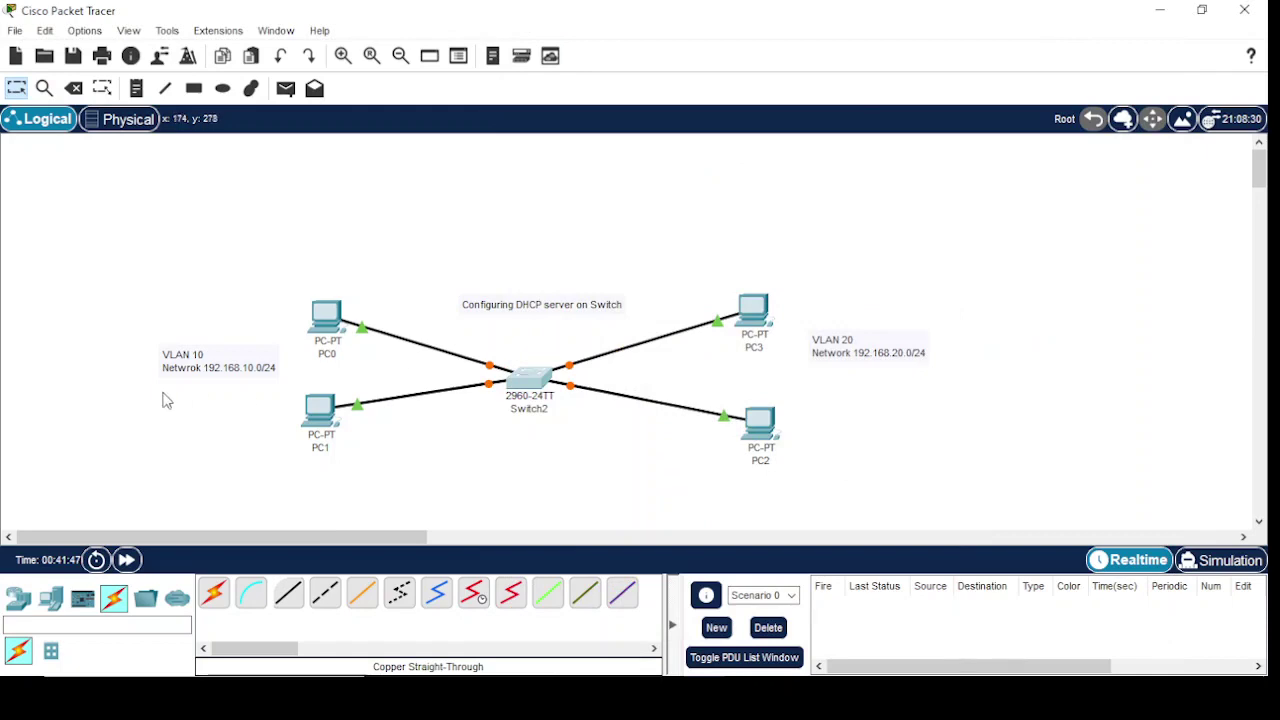
click(322, 314)
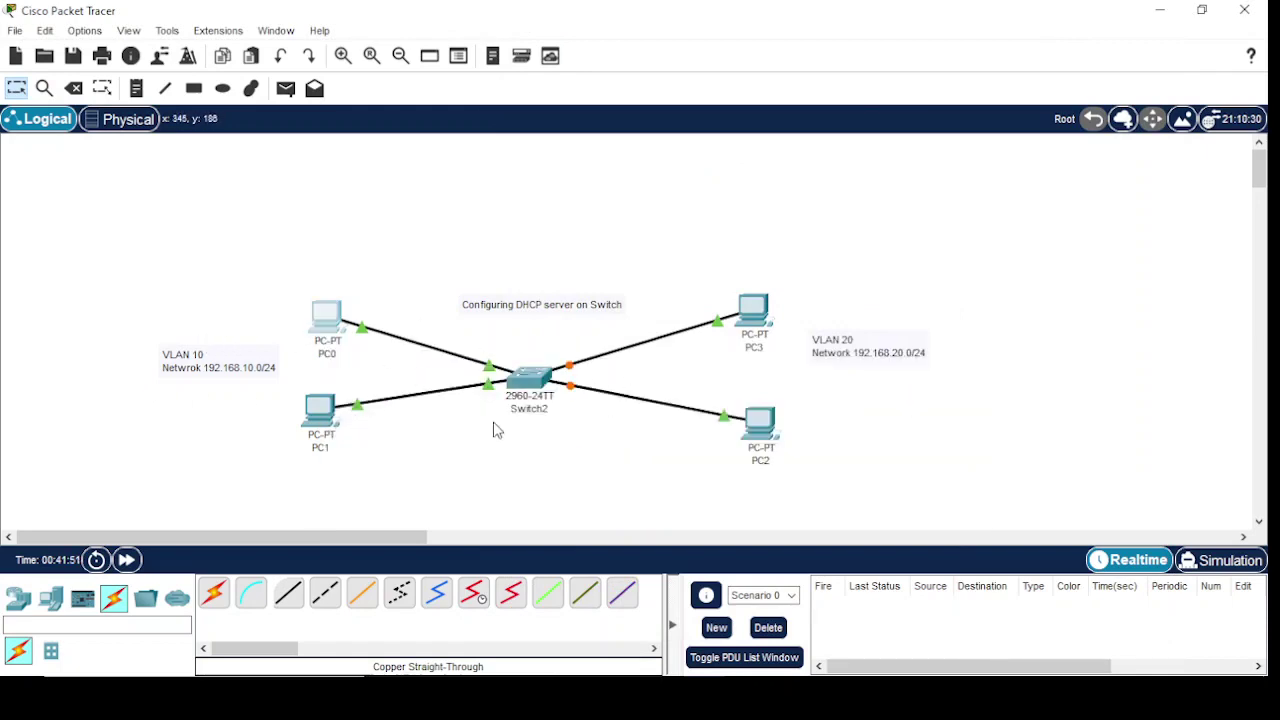
click(408, 172)
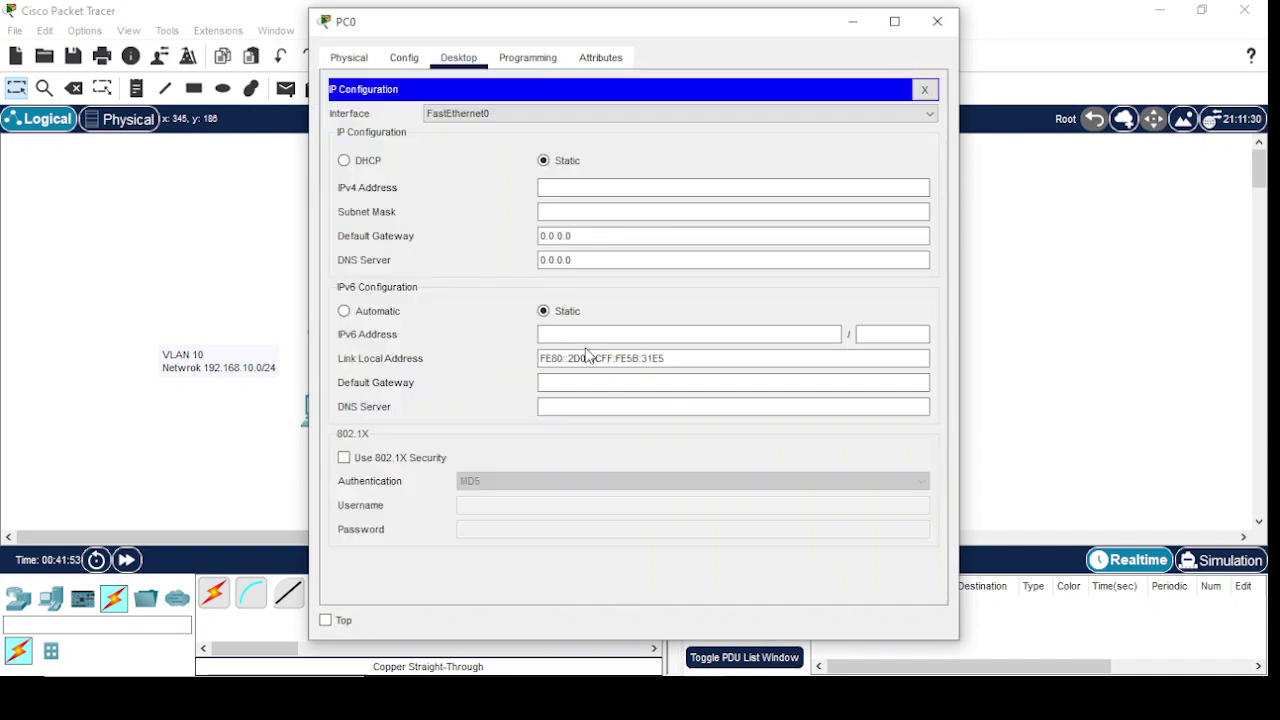
click(344, 162)
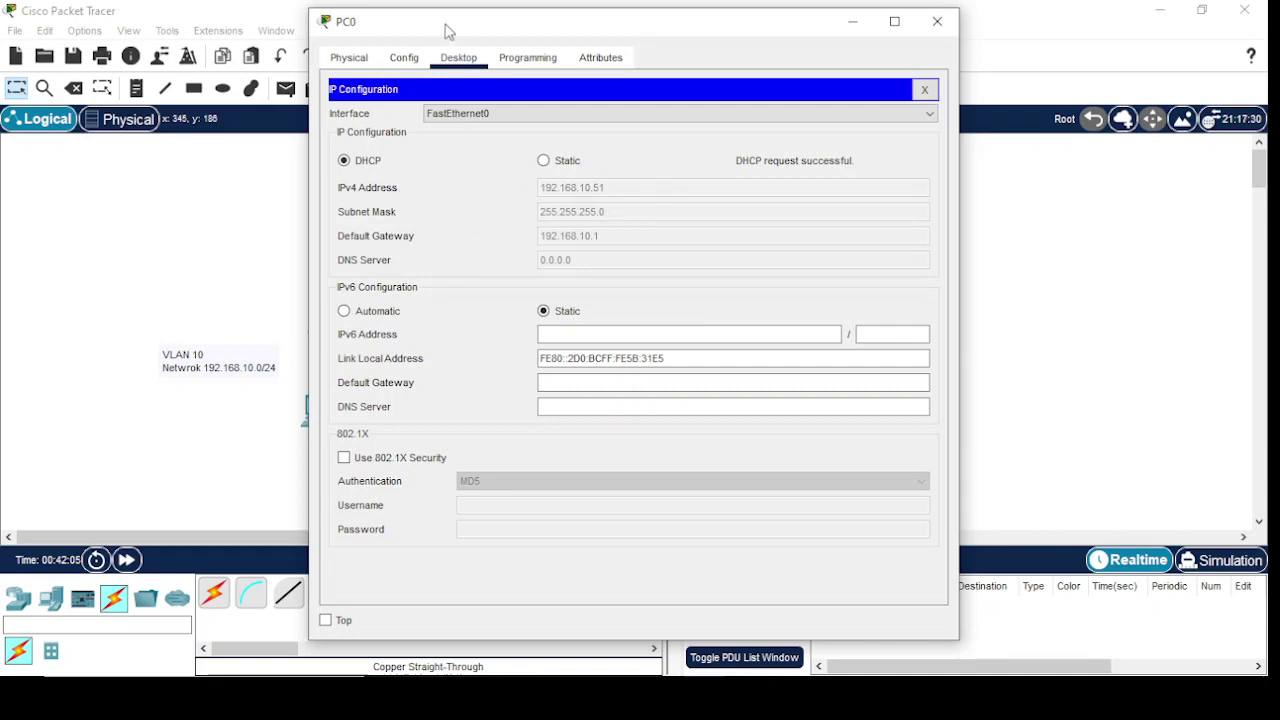
drag(446, 29, 623, 63)
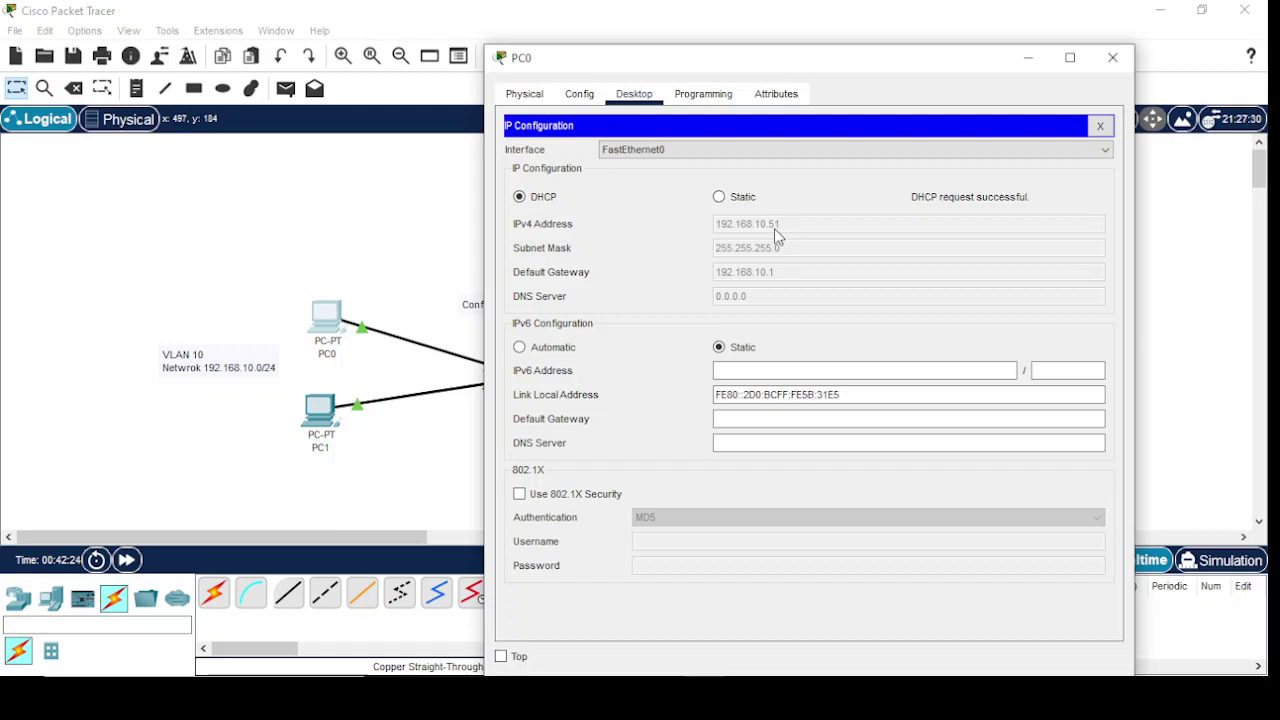
click(1112, 57)
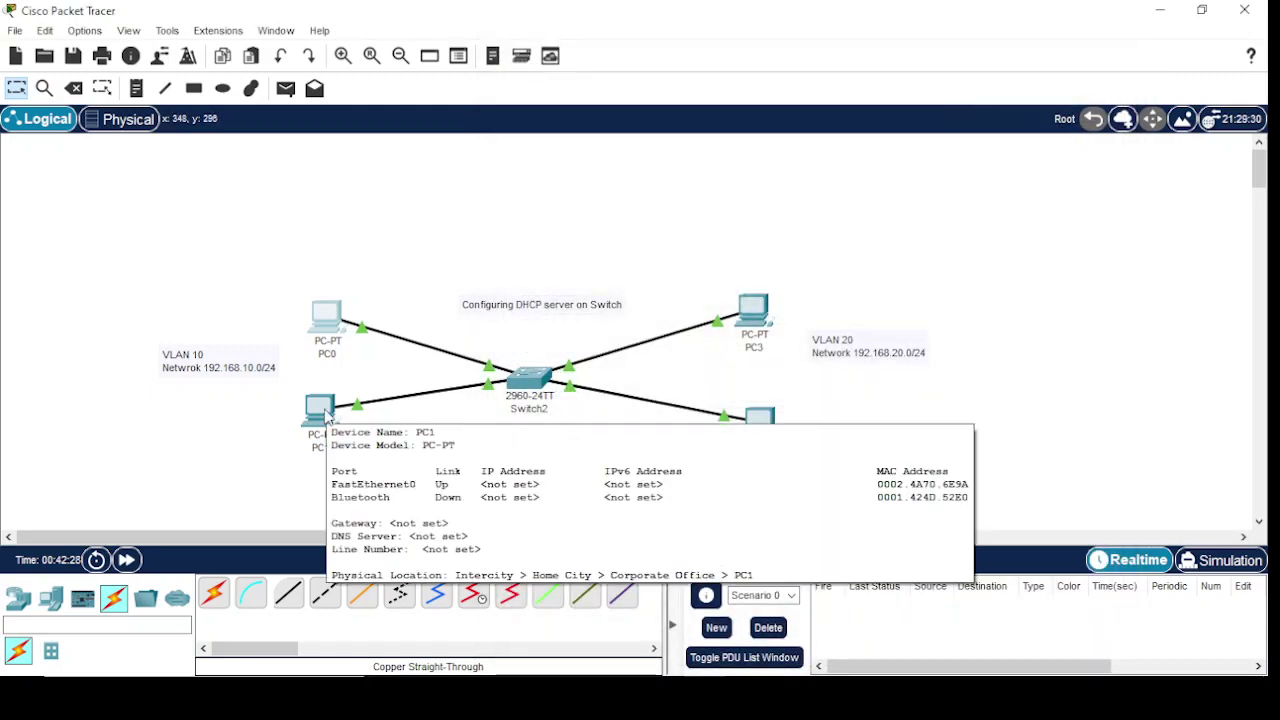
Set PC1's IP configuration to DHCP
click(322, 410)
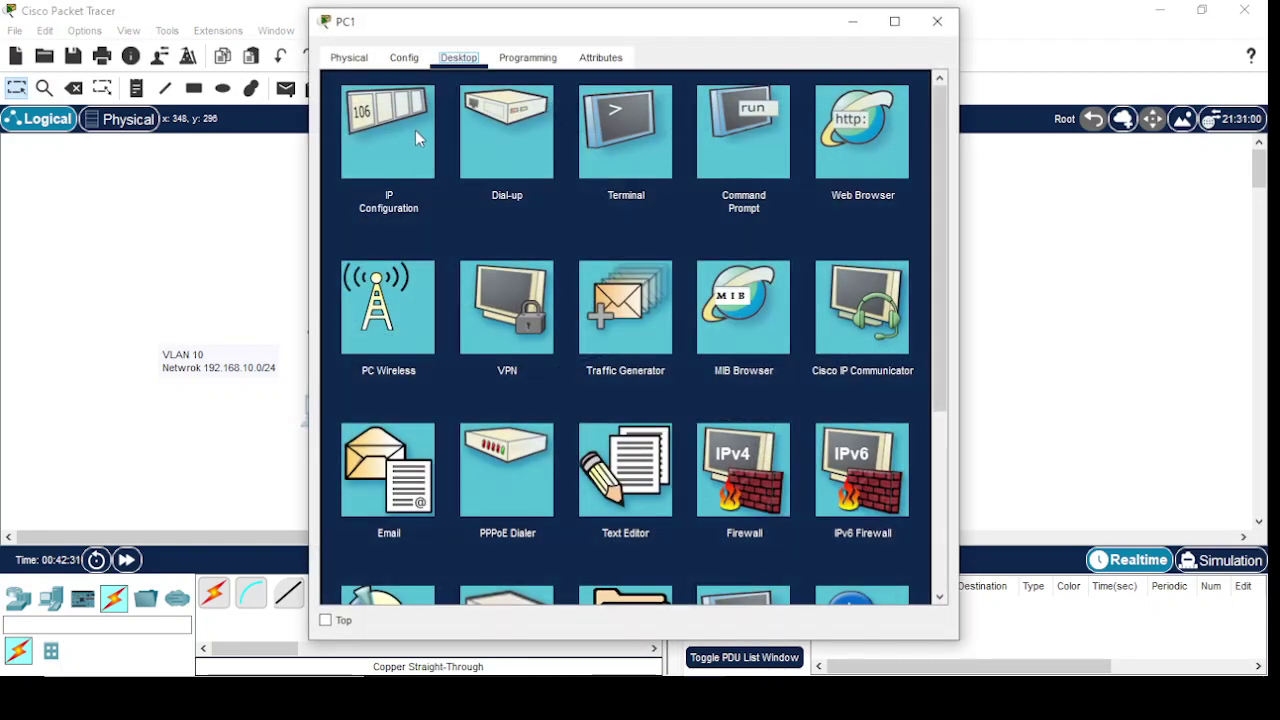
click(415, 130)
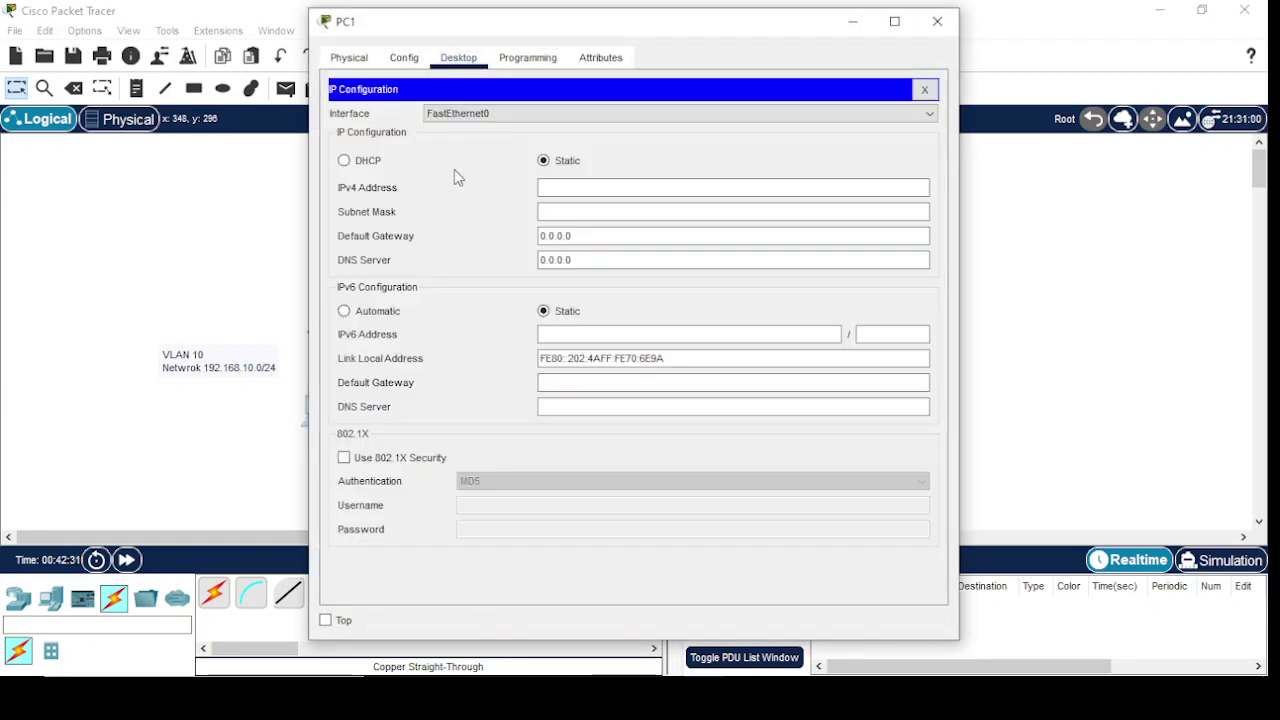
click(345, 161)
Set PC3's IP configuration to DHCP, obtaining 192.168.20.51
mouse_move(706, 700)
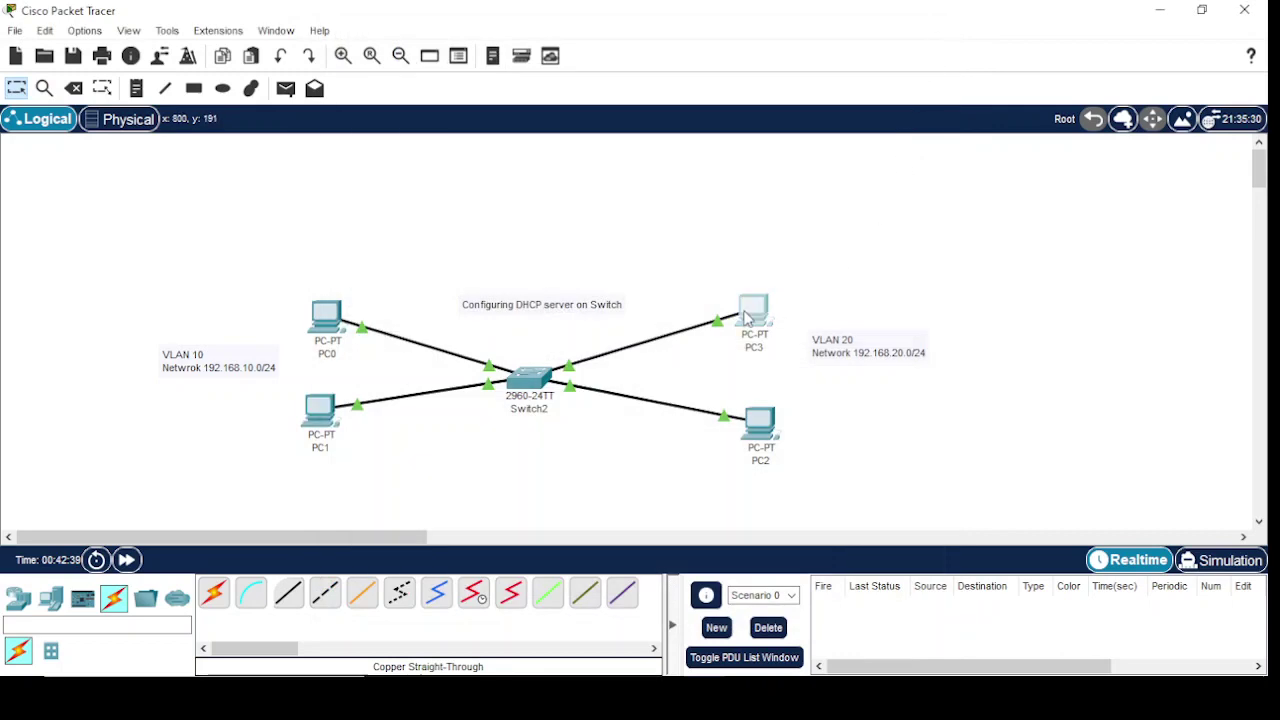
click(753, 312)
click(364, 108)
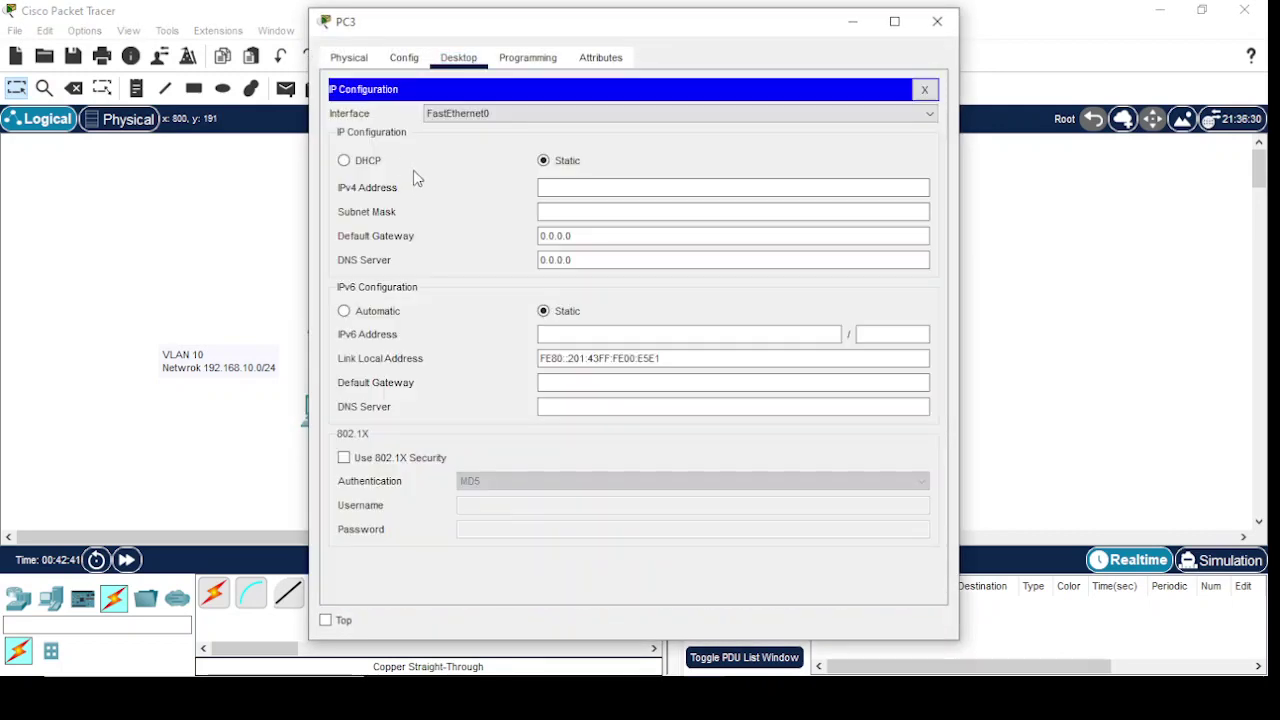
click(345, 162)
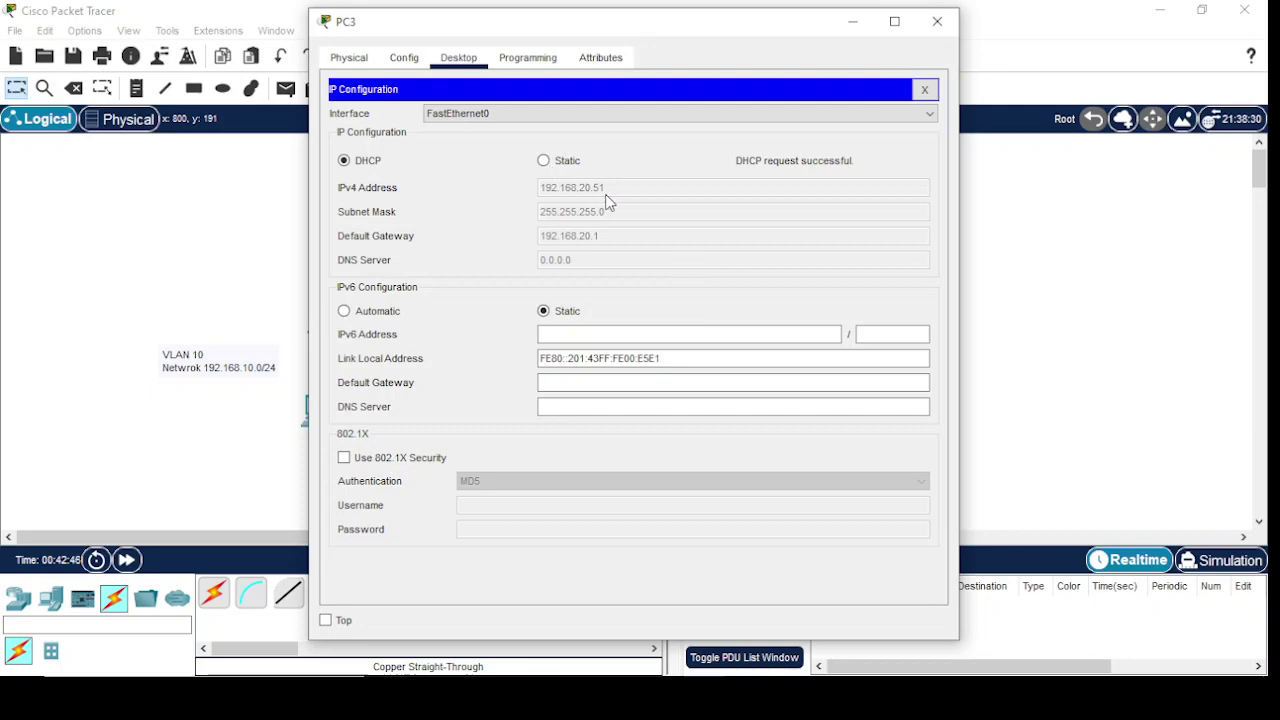
click(937, 21)
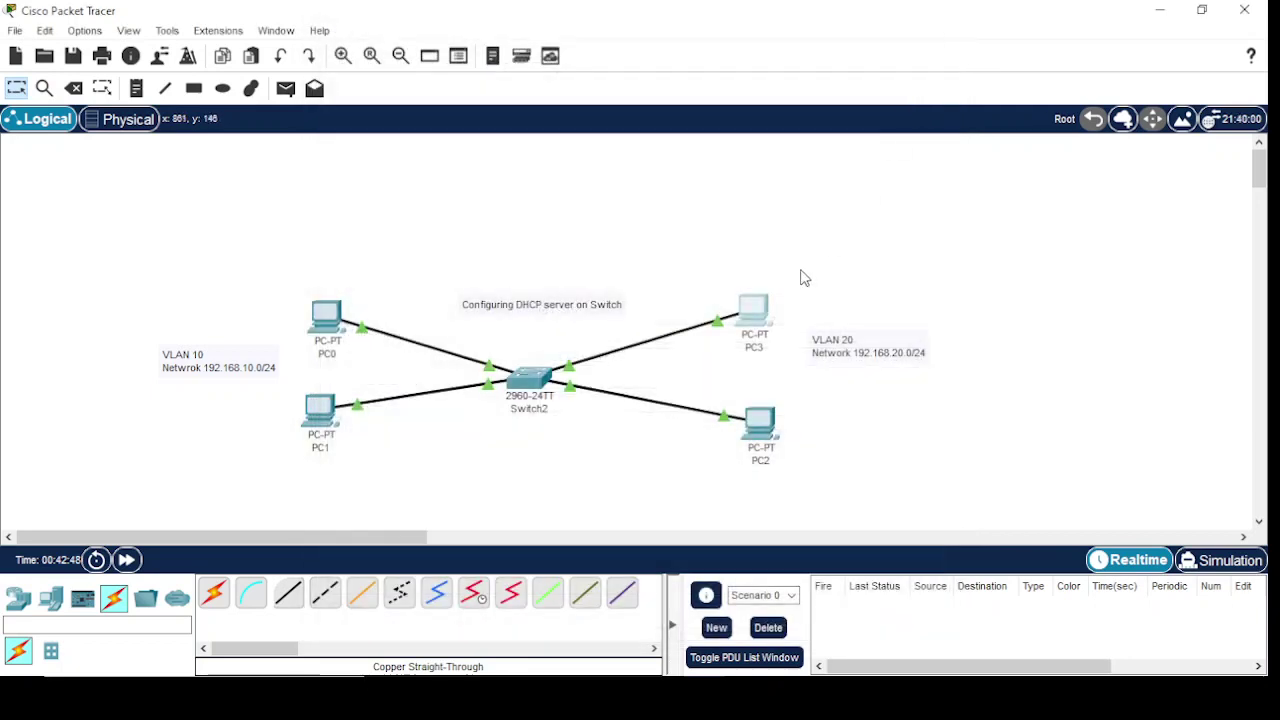
Set PC2's IP configuration to DHCP, obtaining 192.168.20.52
click(760, 412)
click(392, 142)
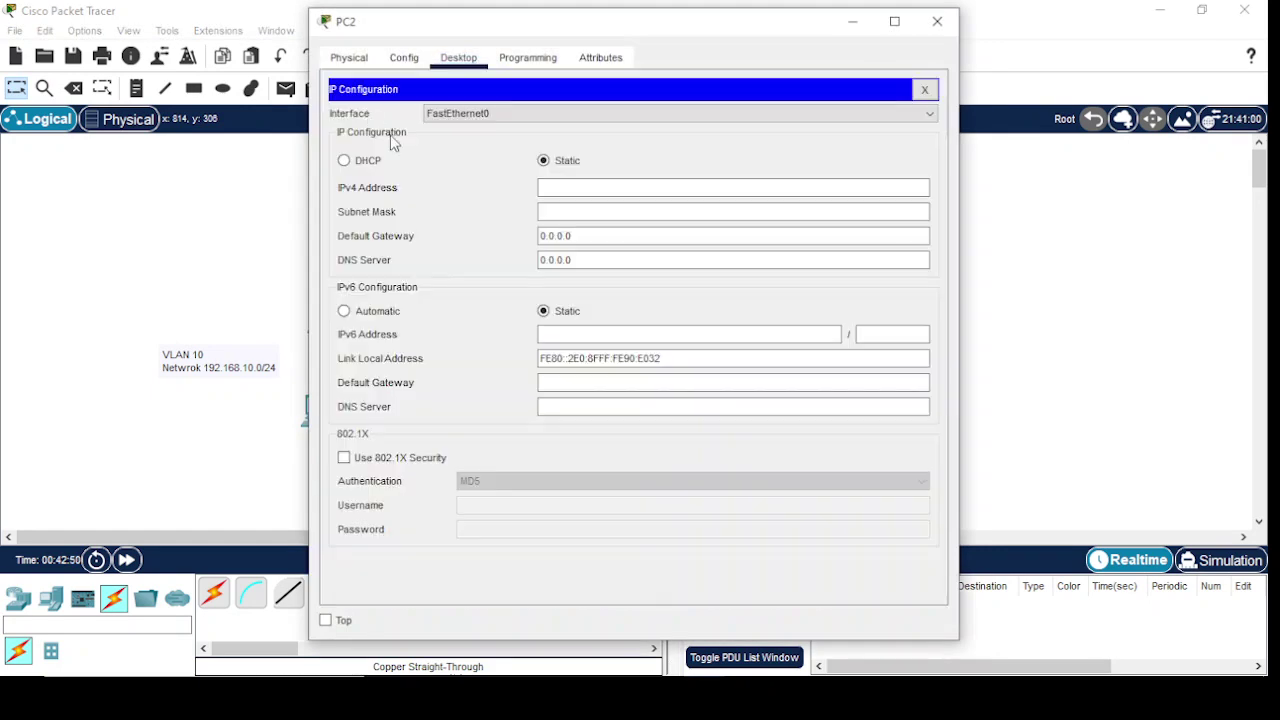
click(345, 161)
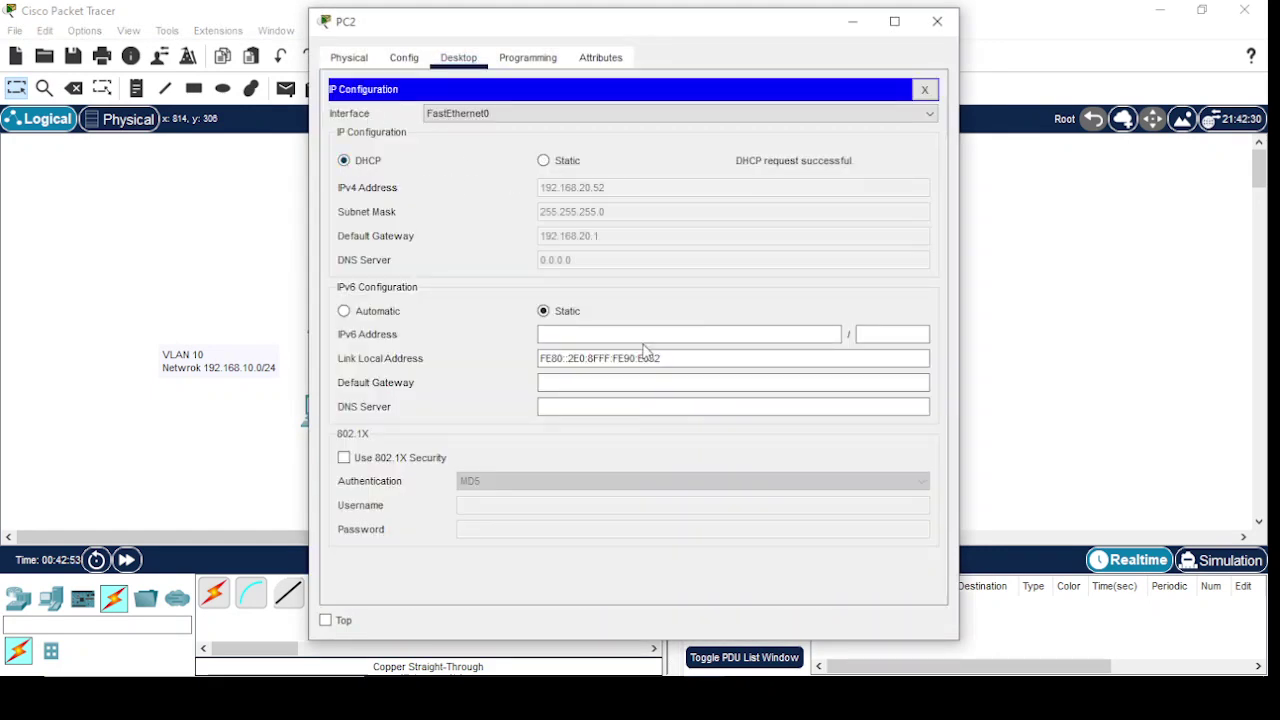
click(939, 22)
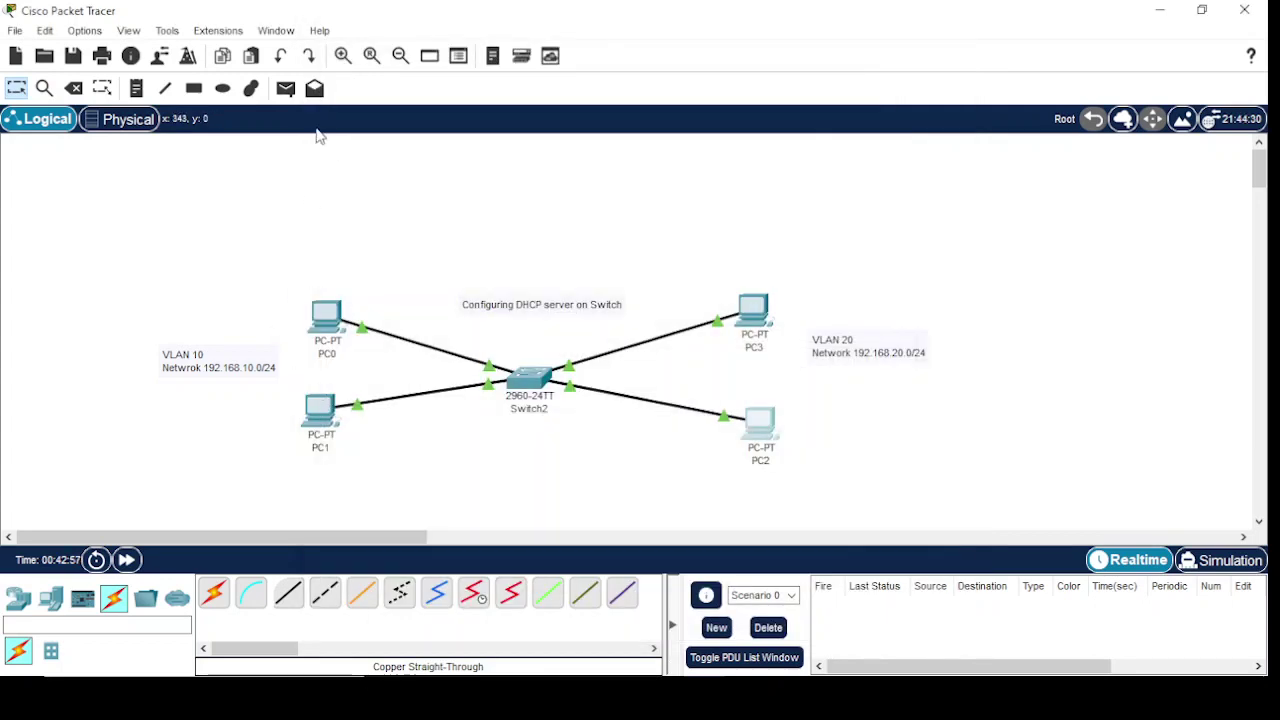
Send a simple PDU from PC0 to PC1, which succeeds
click(285, 88)
click(326, 312)
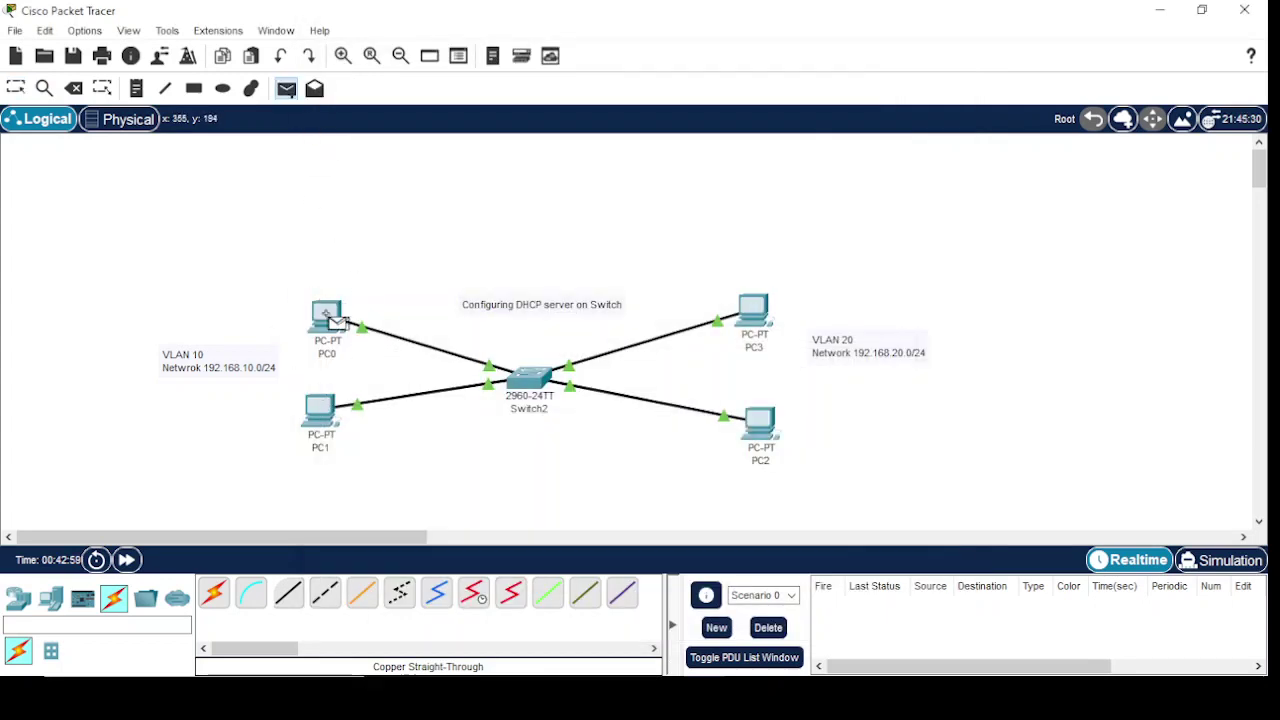
click(320, 410)
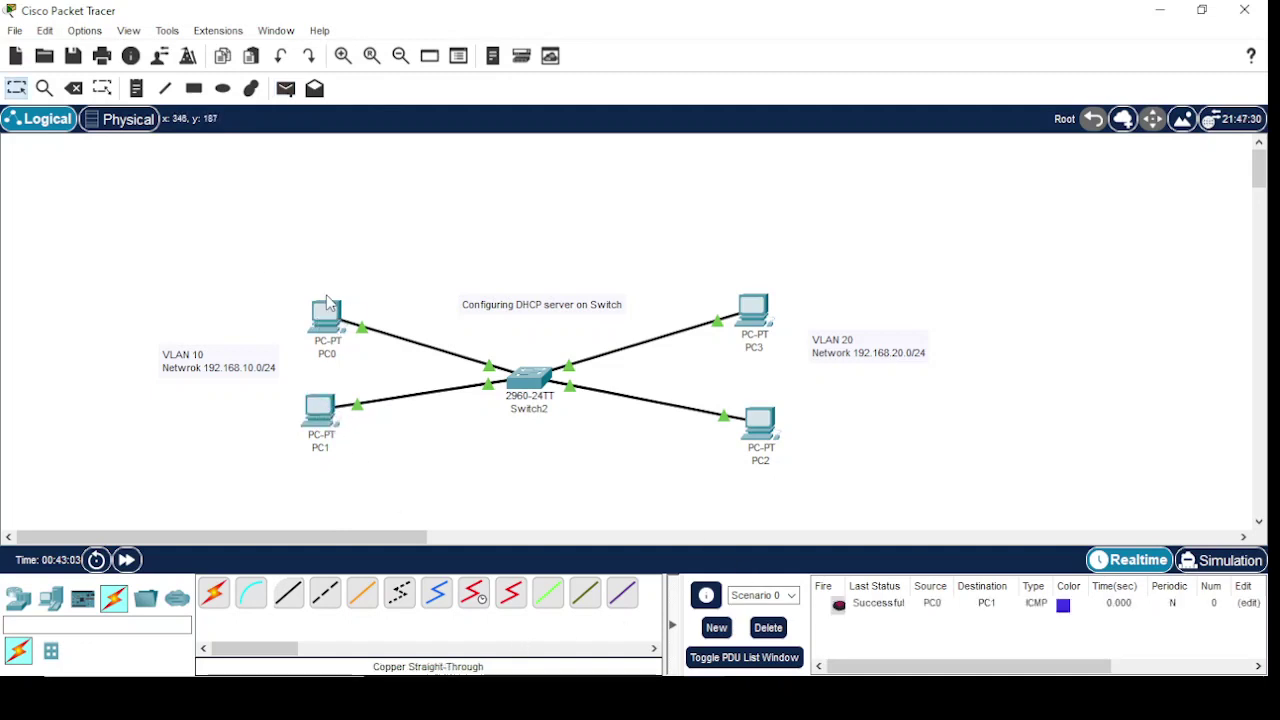
Send a simple PDU from PC0 to Switch2, which fails
click(285, 88)
click(328, 322)
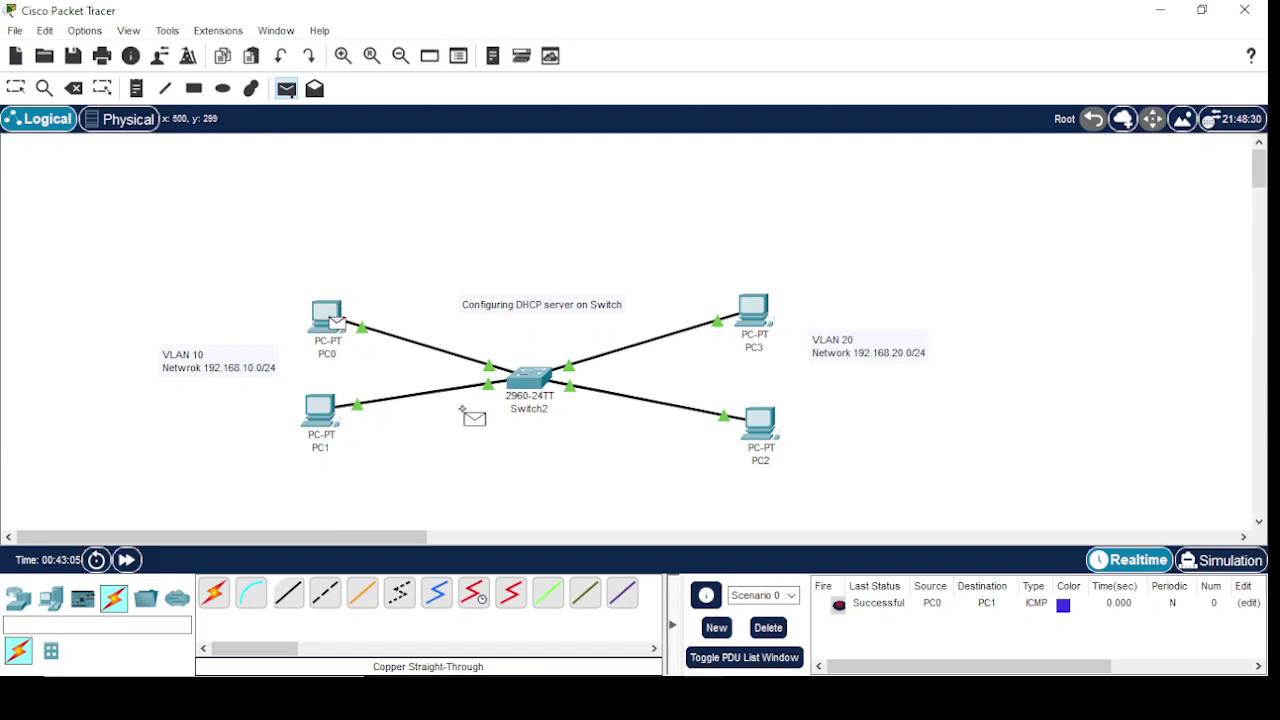
click(530, 380)
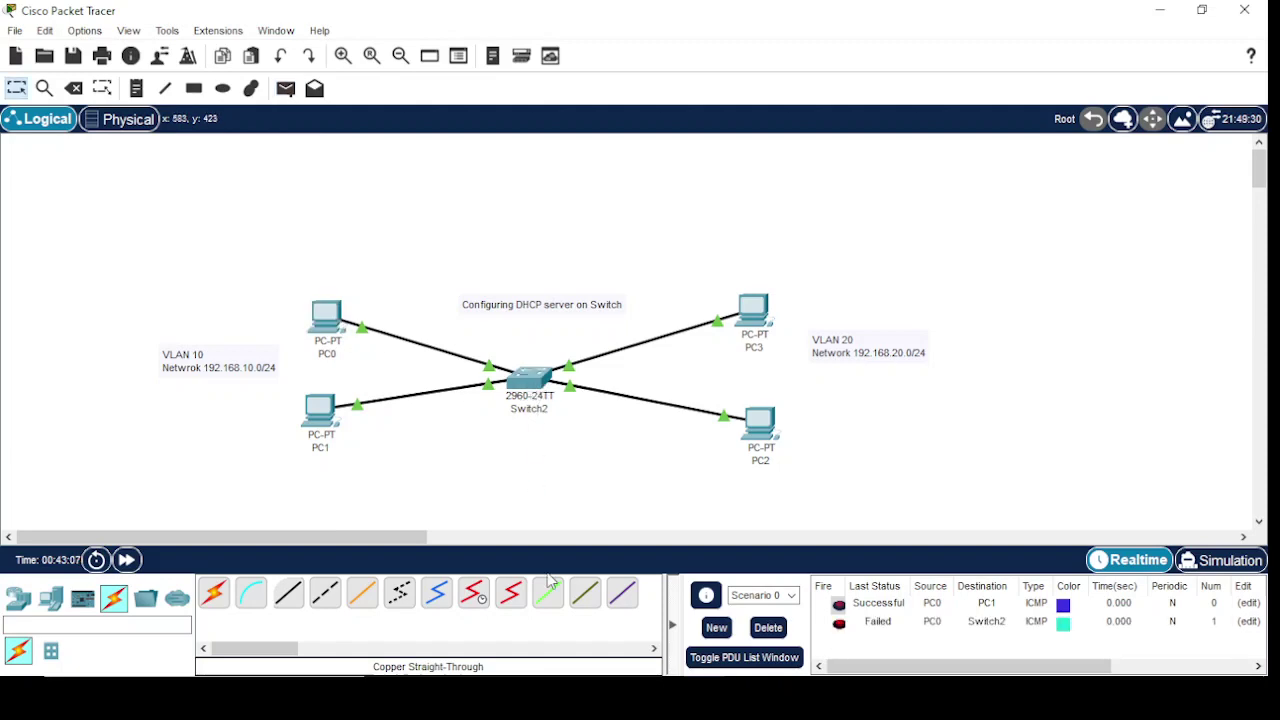
Run 'ping 192.168.10.1' from PC0's command prompt, getting 4 of 4 replies
click(330, 320)
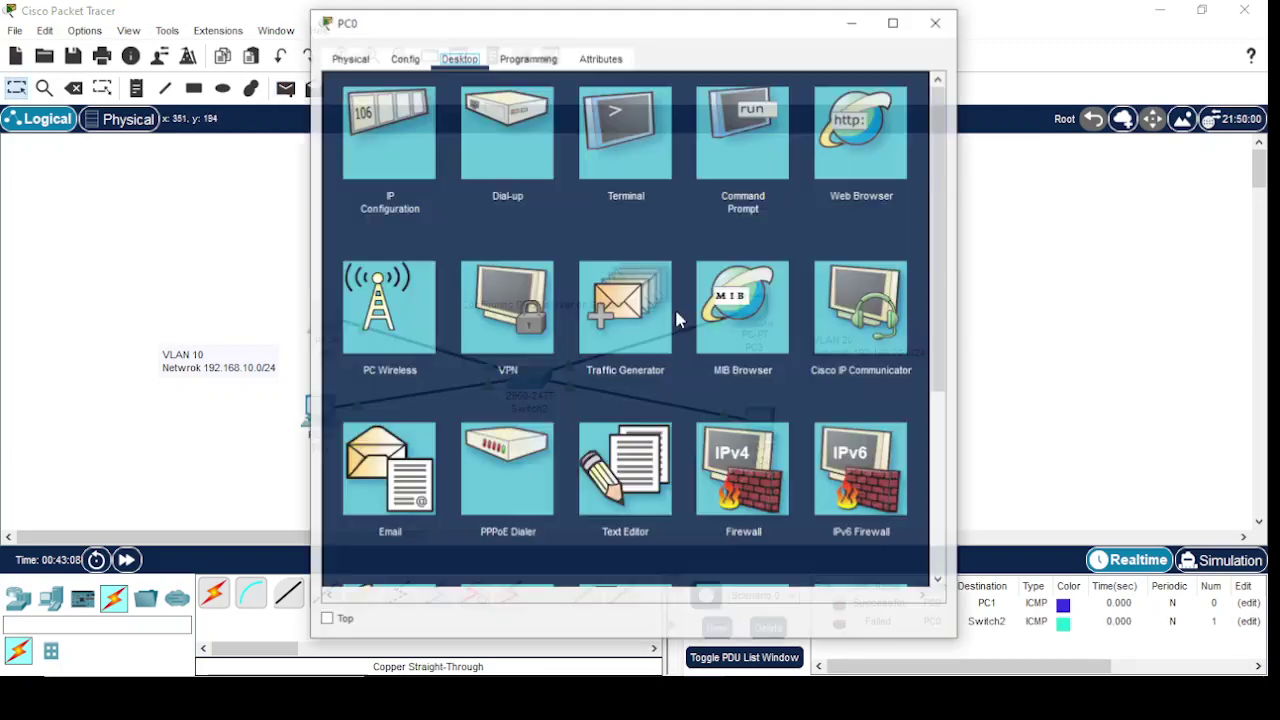
click(744, 132)
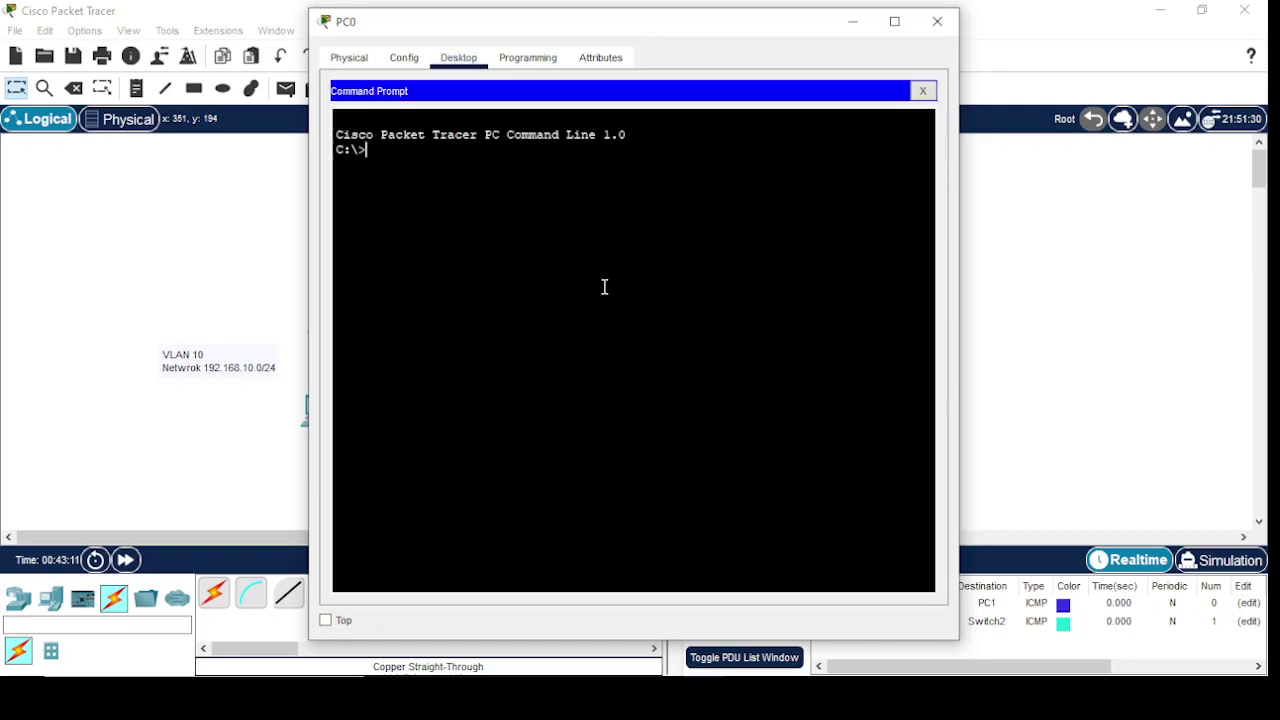
text(ping)
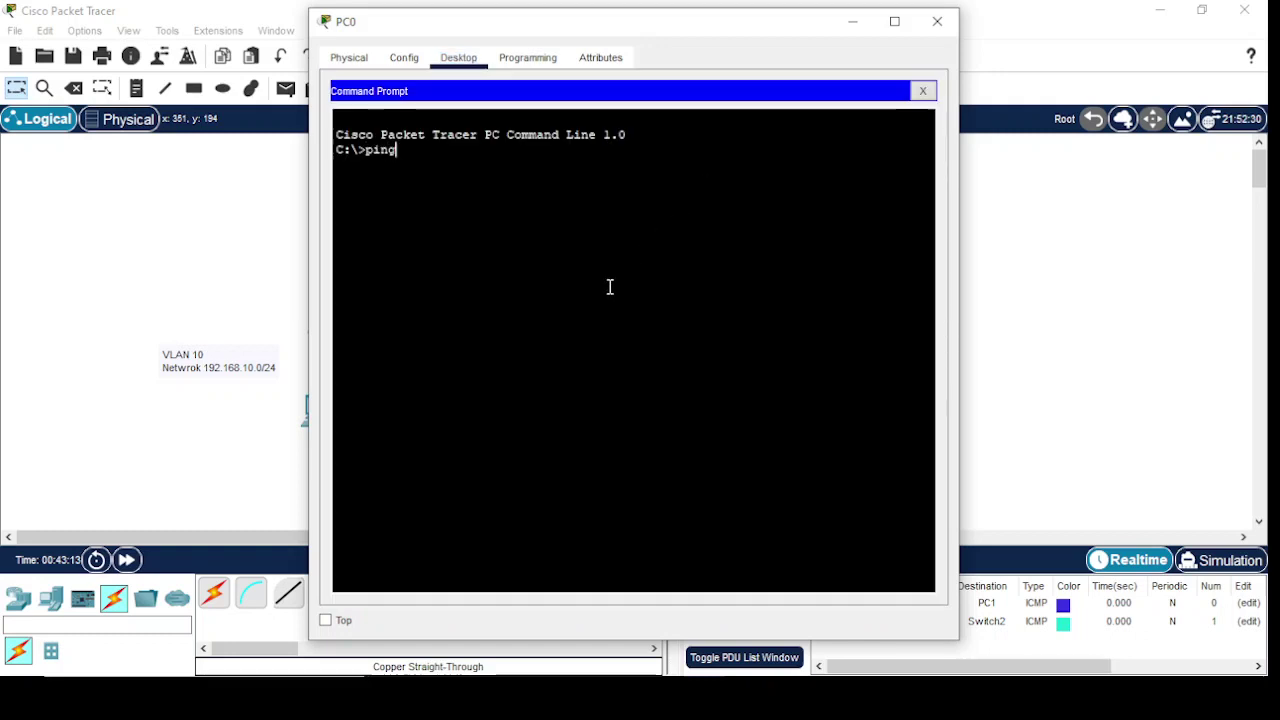
text( 192.)
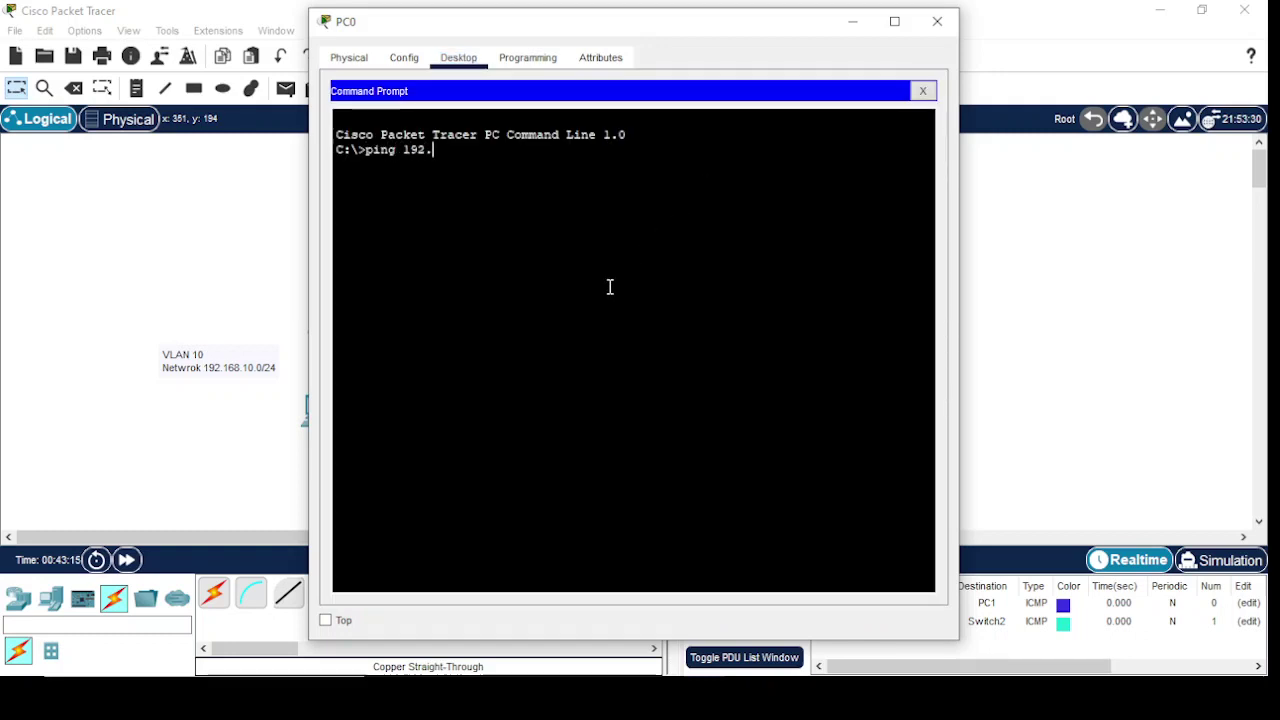
text(168.10.1)
key(Return)
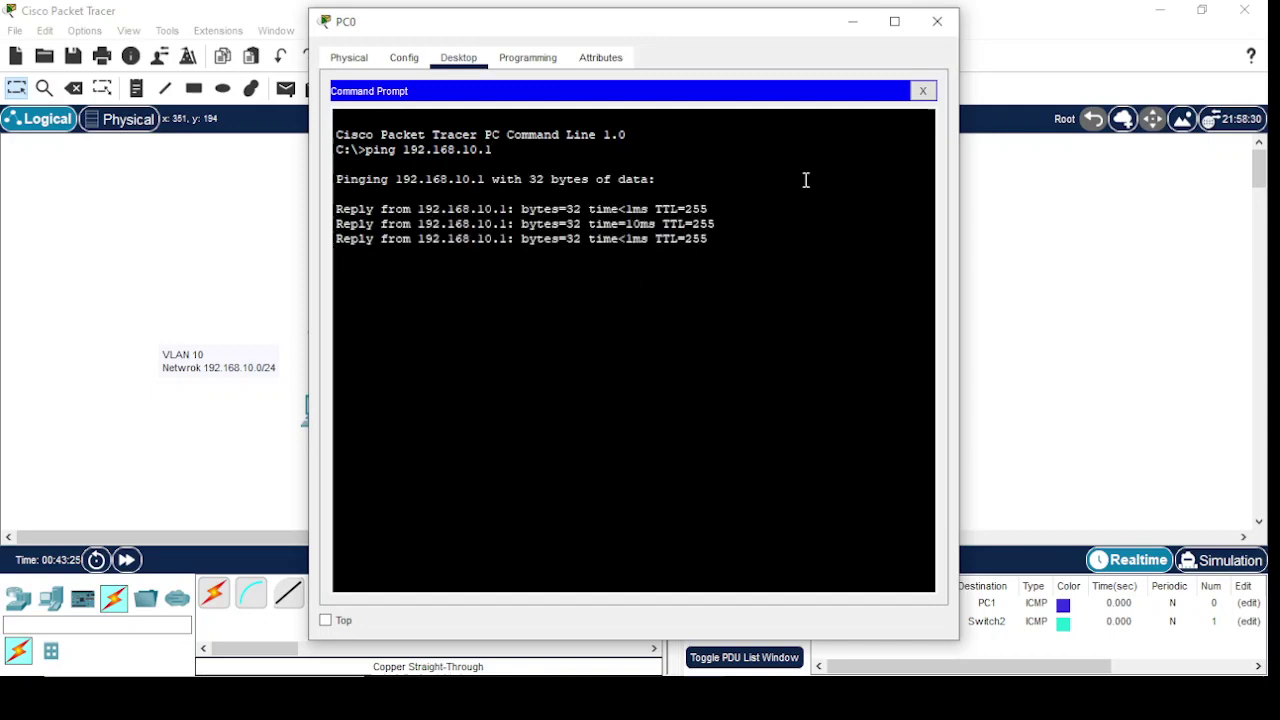
click(852, 21)
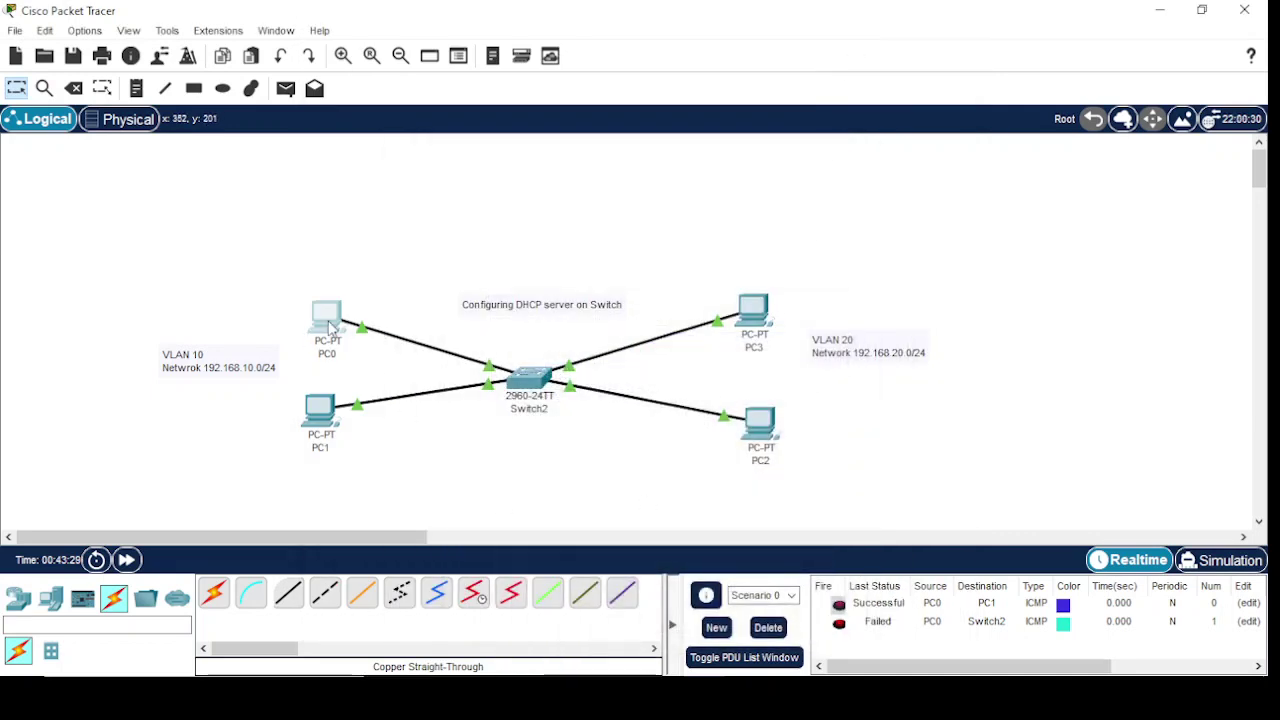